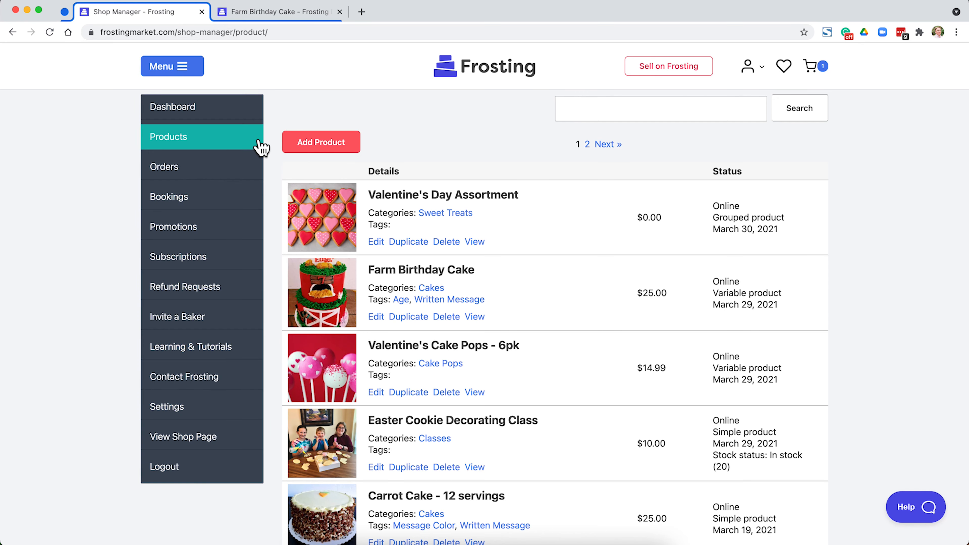
Start a new product listing and add the farm cake's featured photo and four gallery images
left_click(343, 146)
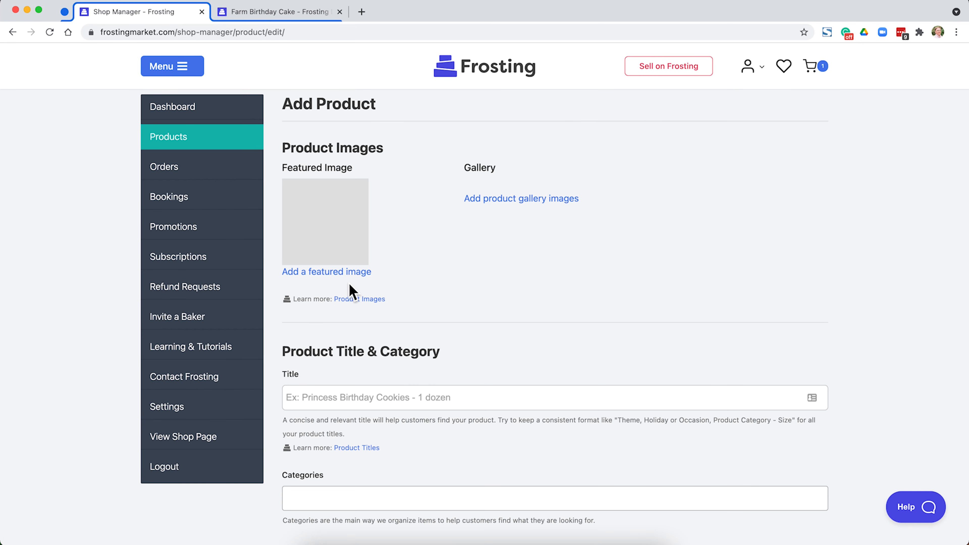
left_click(352, 284)
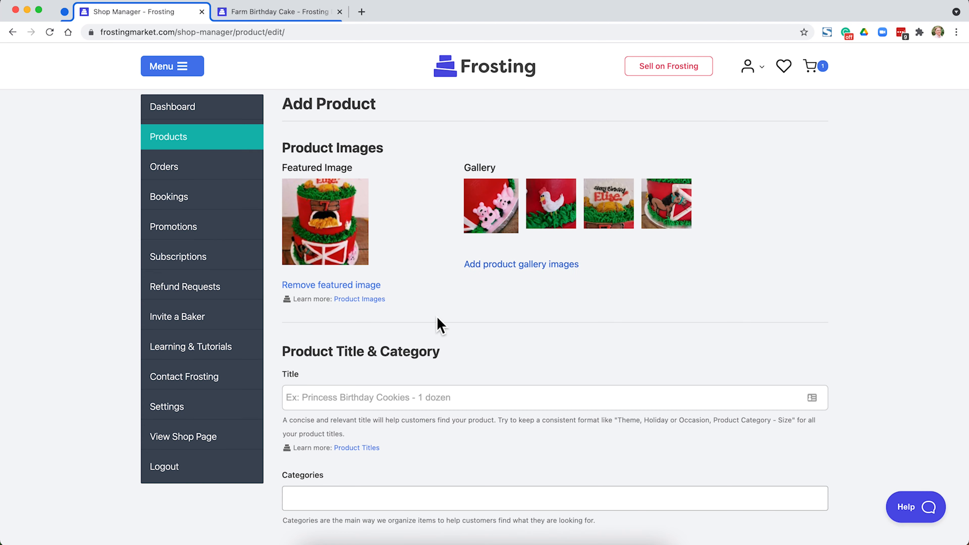
Title the product Farm Birthday Cake and assign it to the Cakes category
scroll(436, 325, "down", 3)
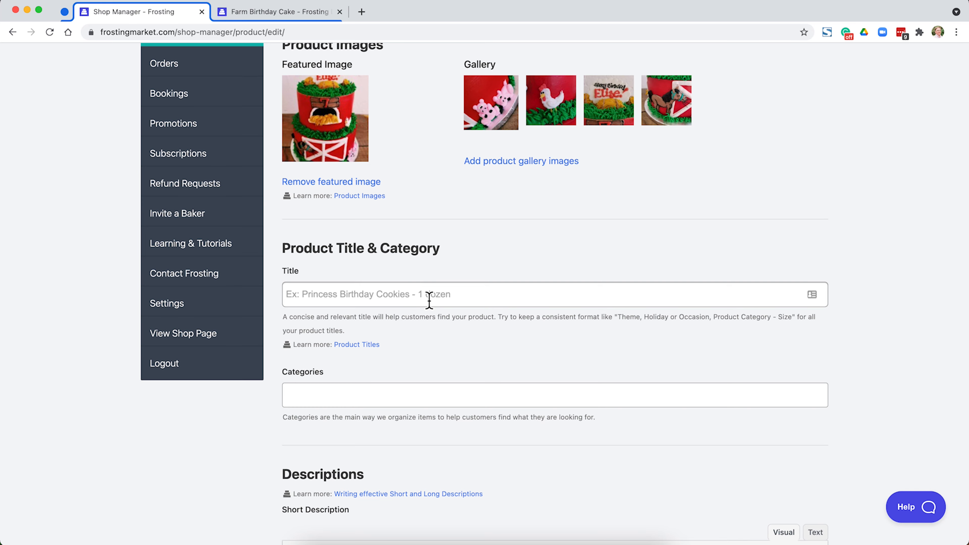
left_click(428, 300)
type("Farm Birthday Cake")
scroll(429, 300, "down", 3)
left_click(325, 285)
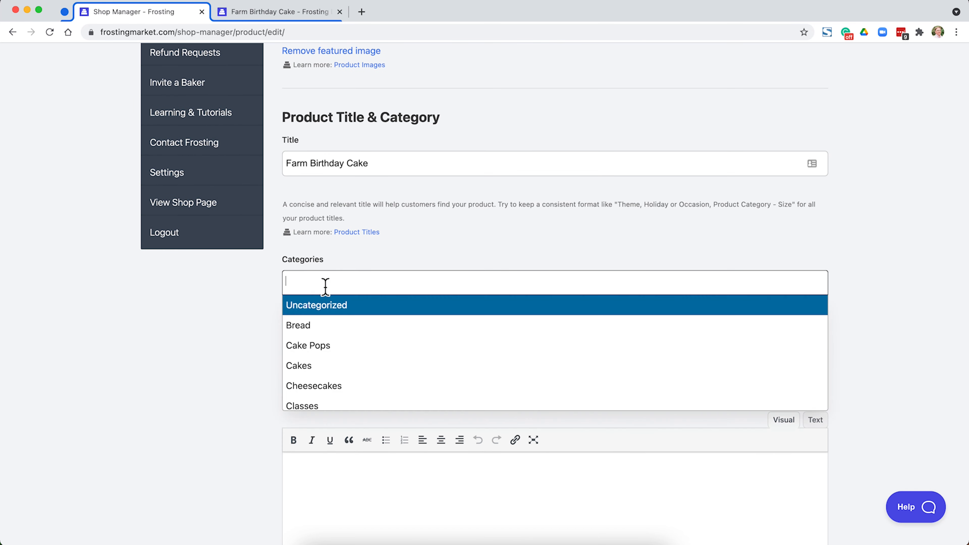
left_click(333, 369)
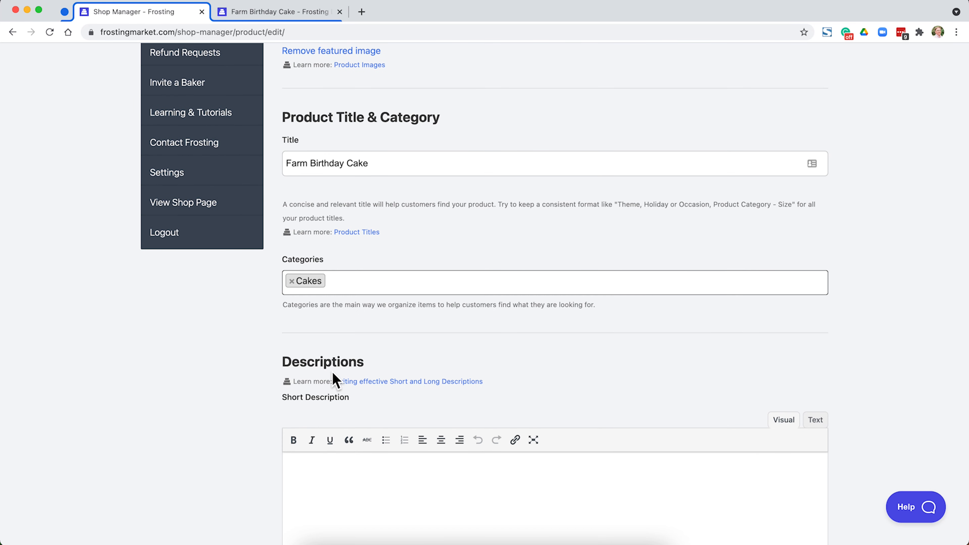
Enter the short description "Celebrate the special farmer or future farmer in your life with this birthday cake." and paste the long description with customer reviews
scroll(332, 380, "down", 3)
left_click(330, 380)
type("Celebrate the special farmer or future farmer in your life with this birthday cake.")
scroll(332, 362, "down", 5)
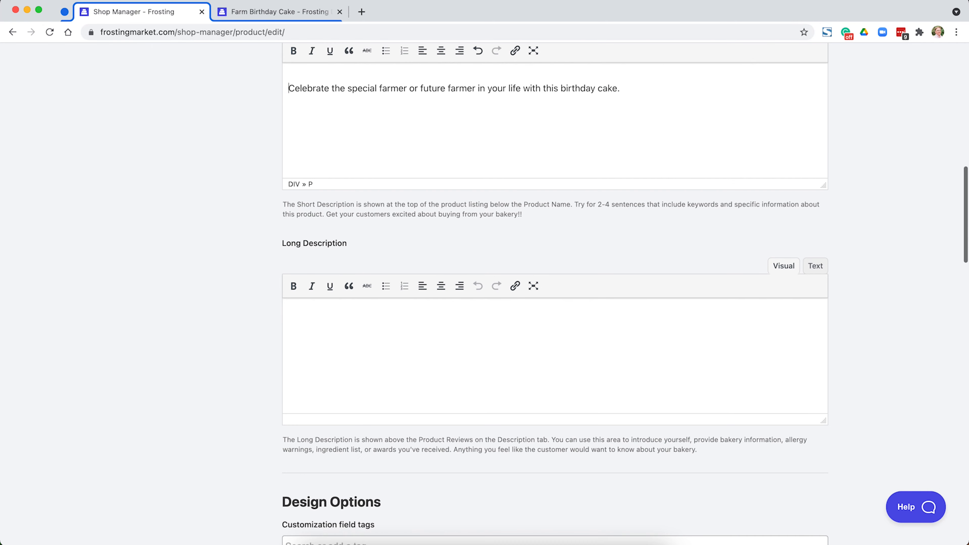
left_click(335, 337)
key("super+v")
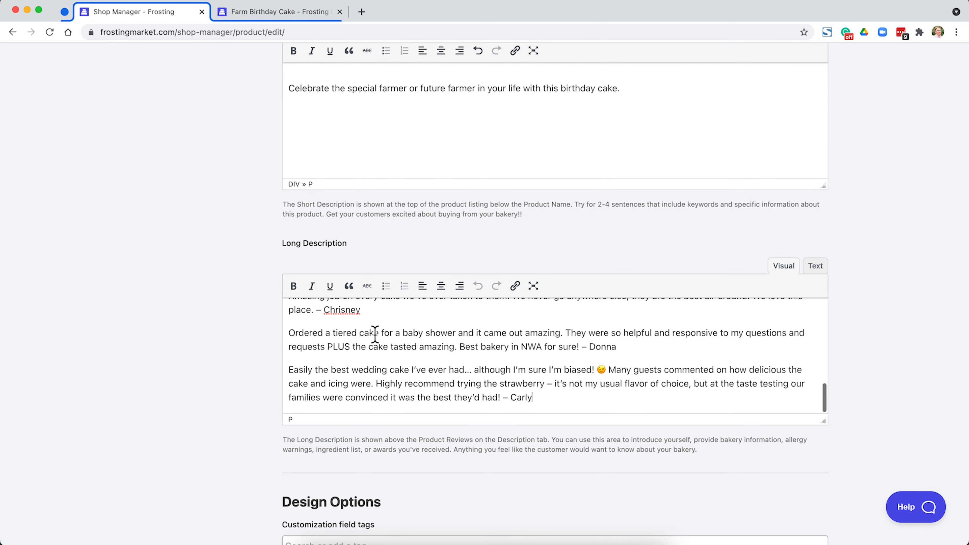
Add the customization field tags Age and Written Message to the design options
scroll(372, 465, "down", 6)
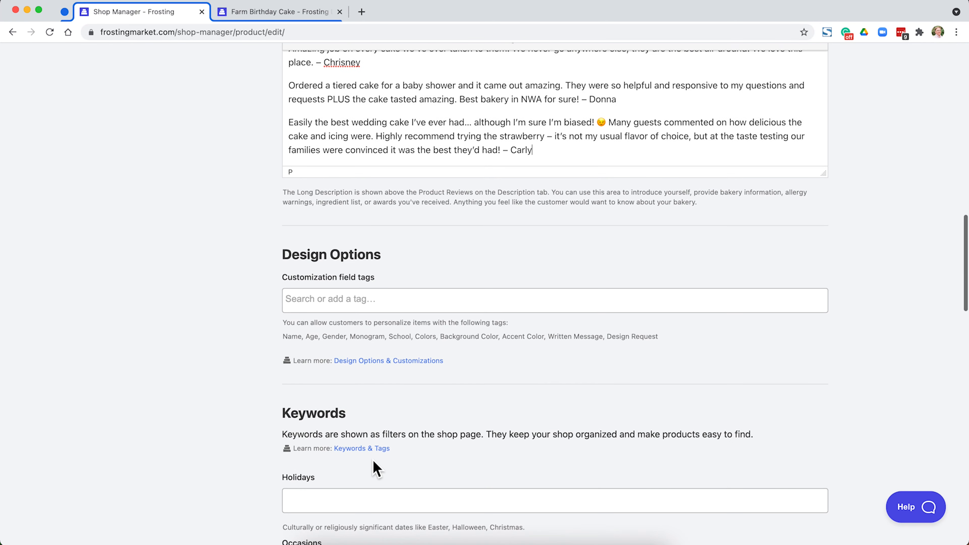
left_click(372, 299)
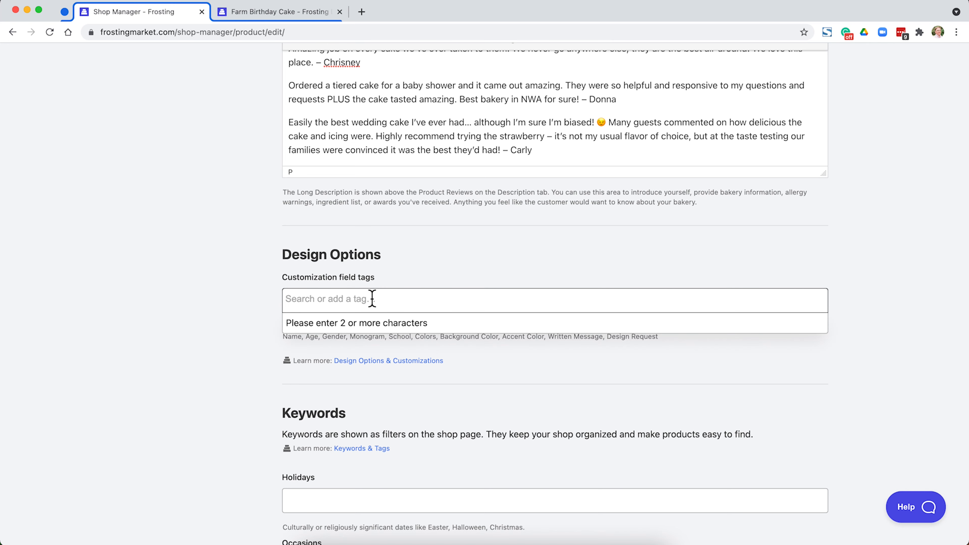
scroll(264, 271, "up", 15)
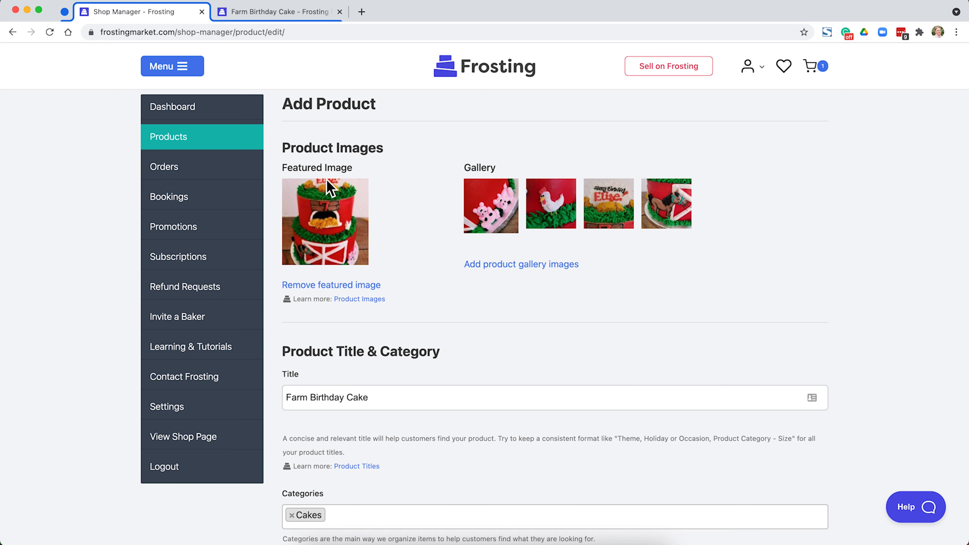
scroll(329, 193, "down", 15)
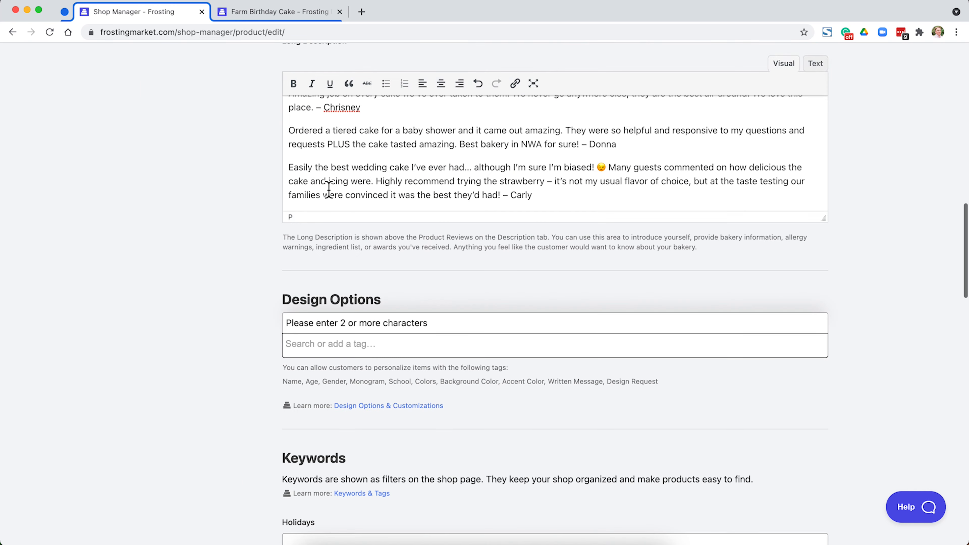
type("age")
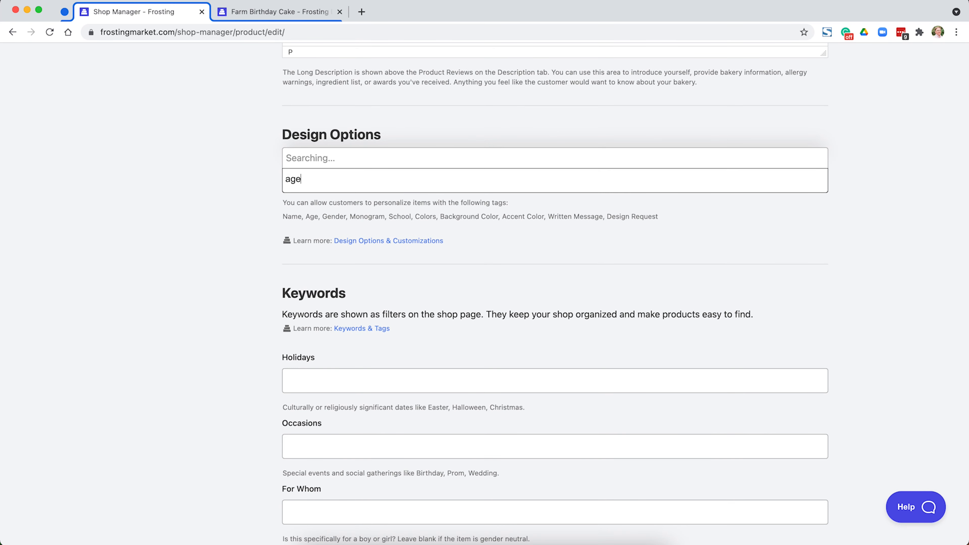
key("Return")
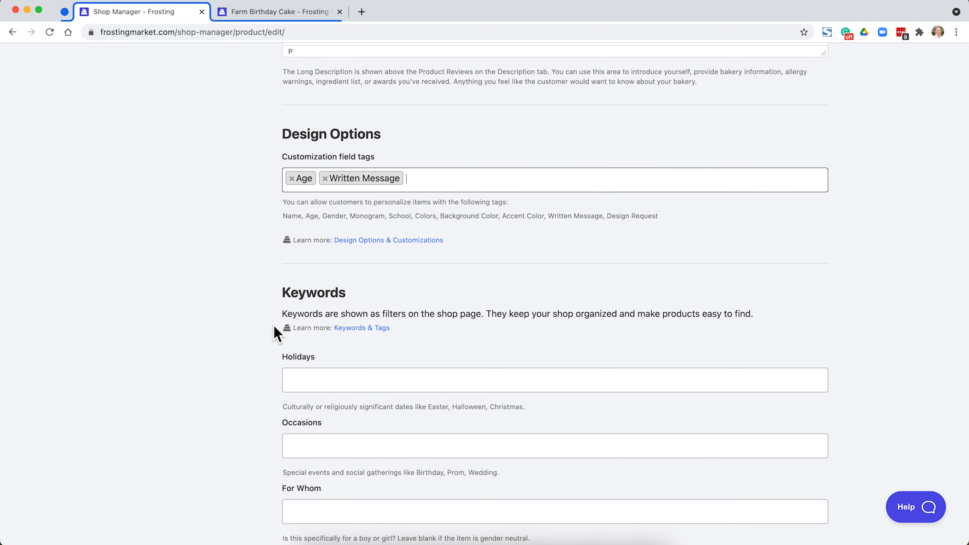
Add Birthday as the occasion keyword for the product
scroll(276, 332, "down", 1)
scroll(276, 332, "down", 4)
left_click(332, 278)
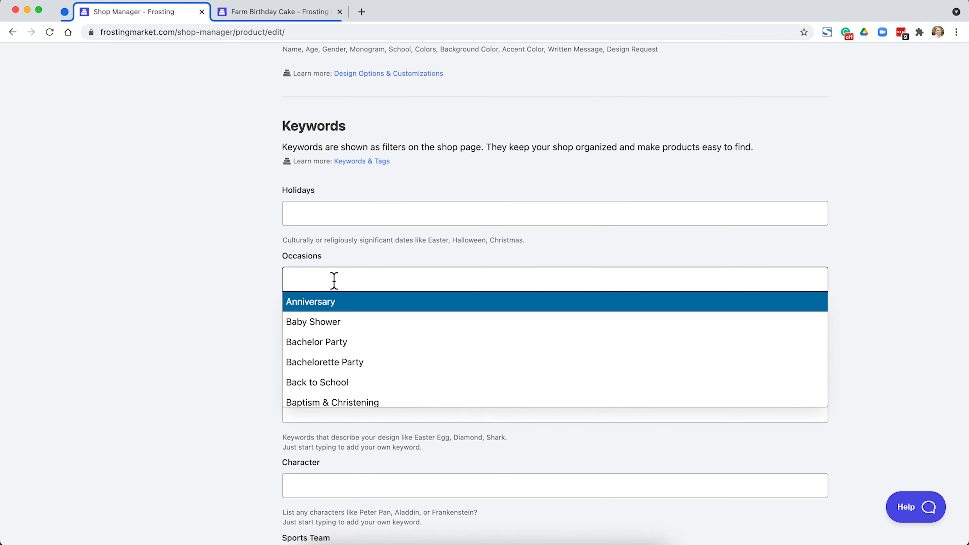
type("birth")
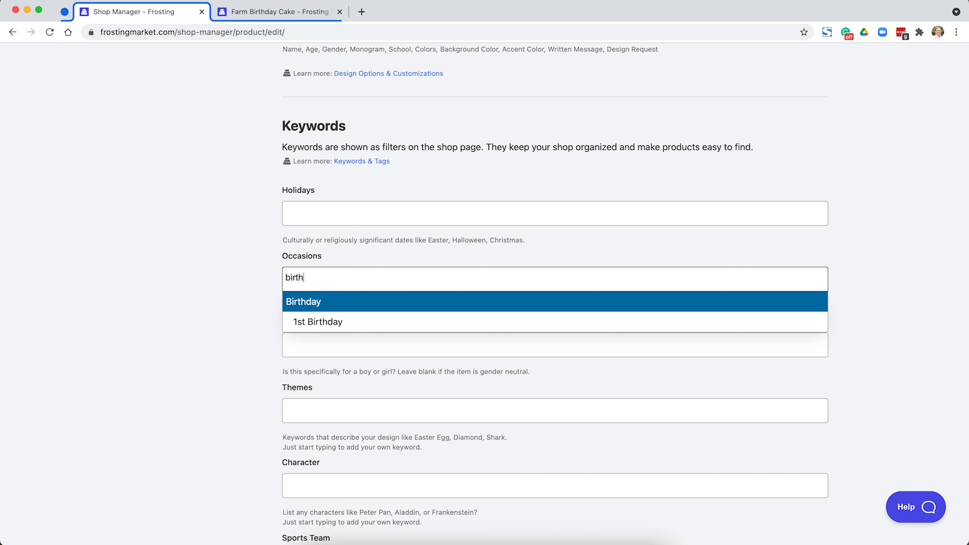
key("Return")
Add the theme keywords Farm, Animals, Barn, Pig and Horse to the product
scroll(555, 297, "down", 5)
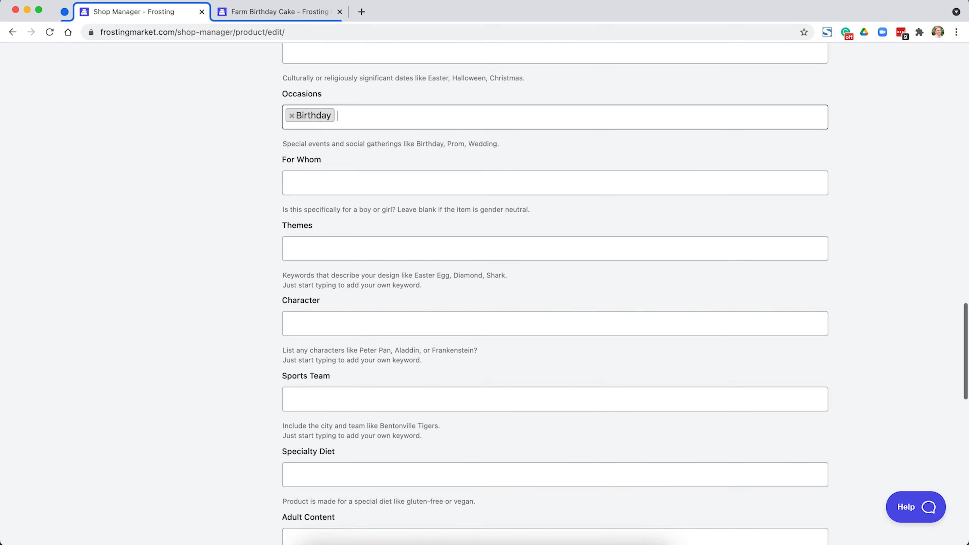
left_click(329, 236)
type("F")
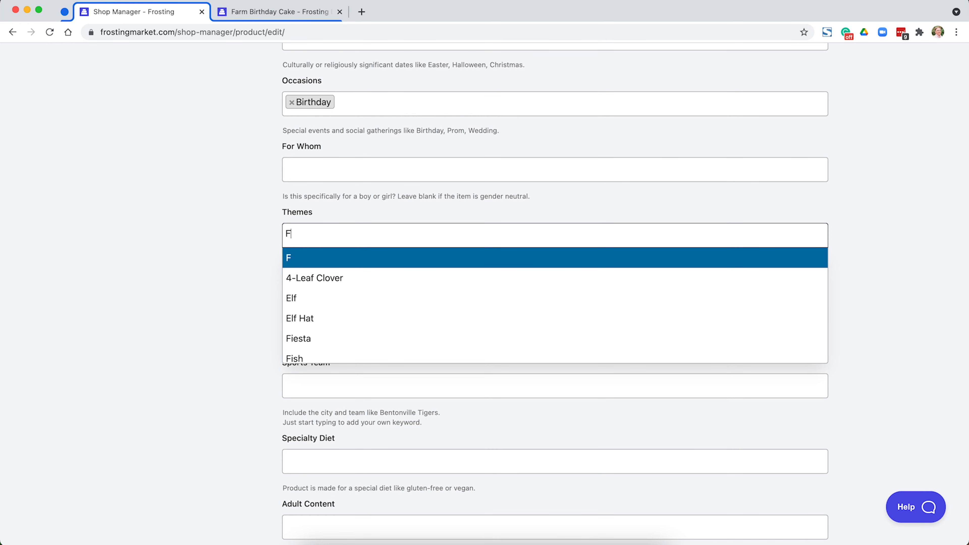
type("arm")
key("Return")
type("A")
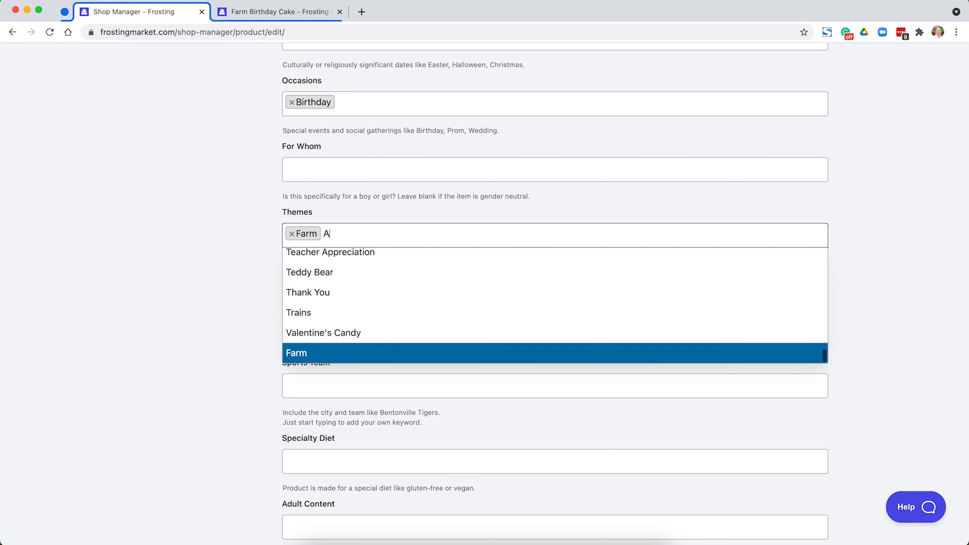
type("nimals")
key("Return")
type("B")
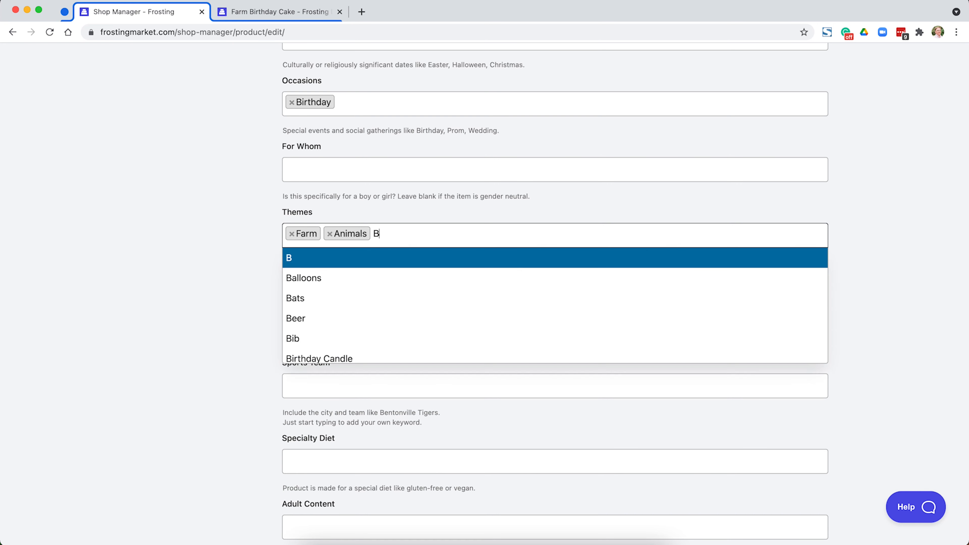
type("arn")
key("Return")
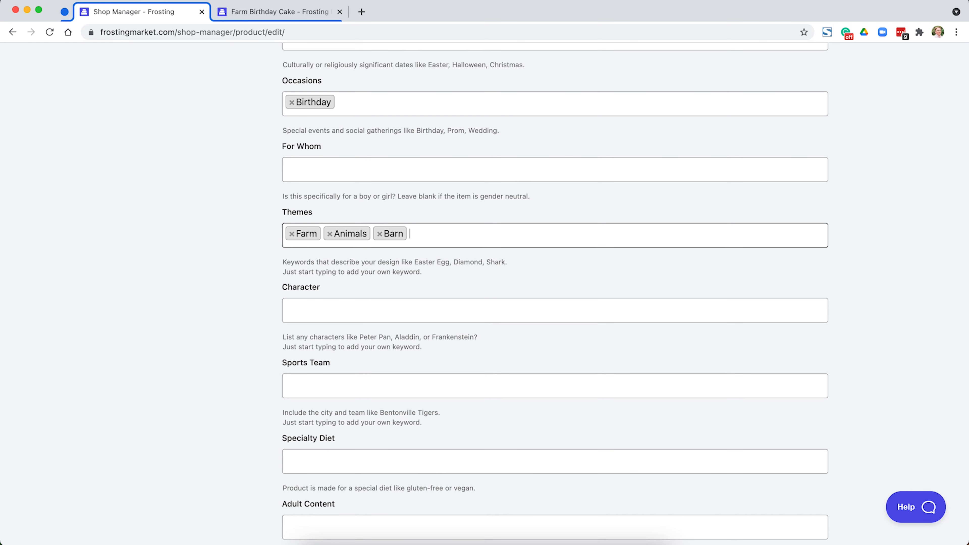
type("Pig")
key("Return")
type("Horse")
key("Return")
Make the listing a Variable product and set its tax rate to Frosting Demo Bakery
scroll(324, 249, "down", 10)
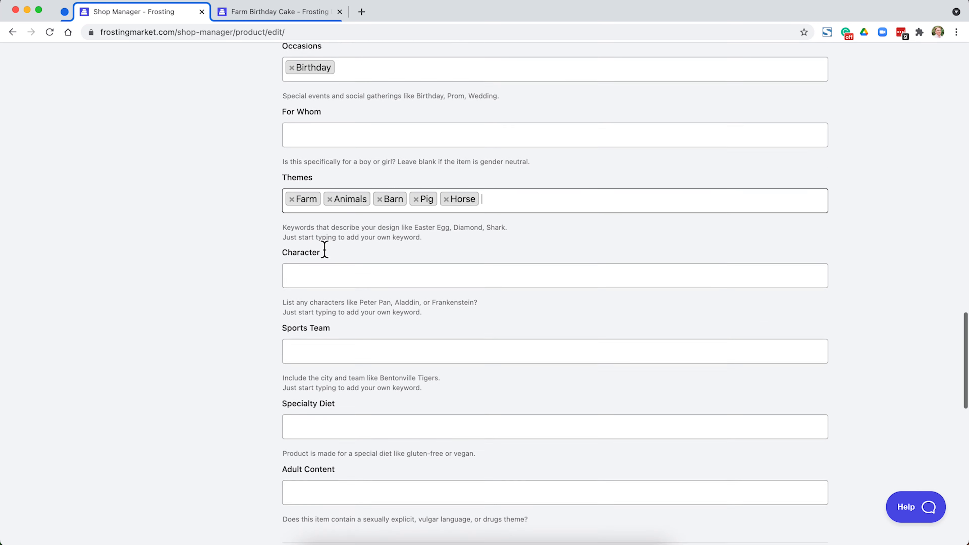
scroll(327, 253, "down", 4)
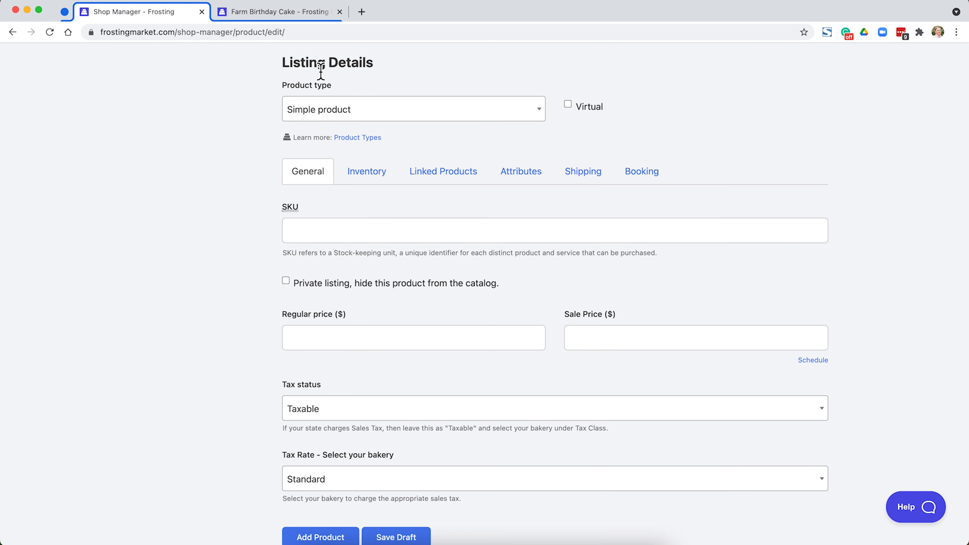
left_click(353, 115)
left_click(356, 191)
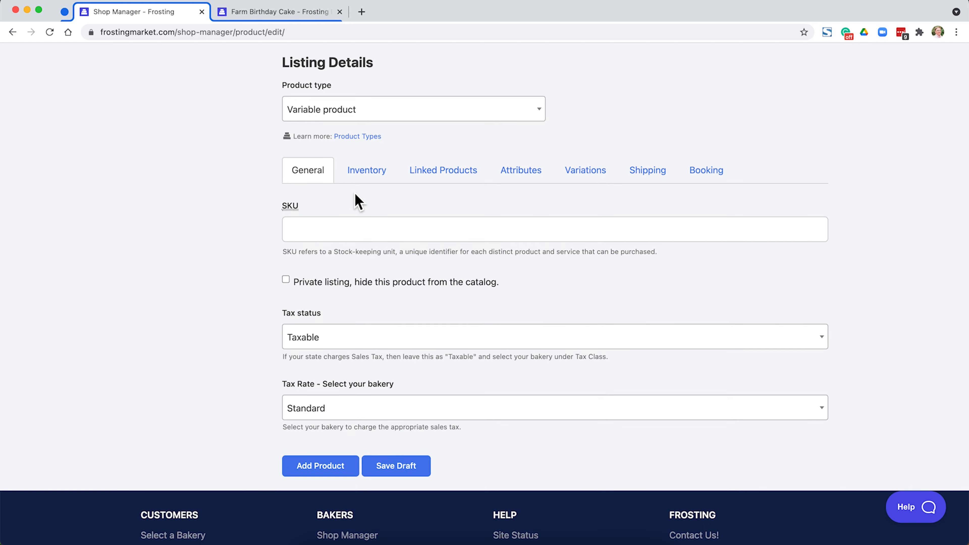
left_click(353, 408)
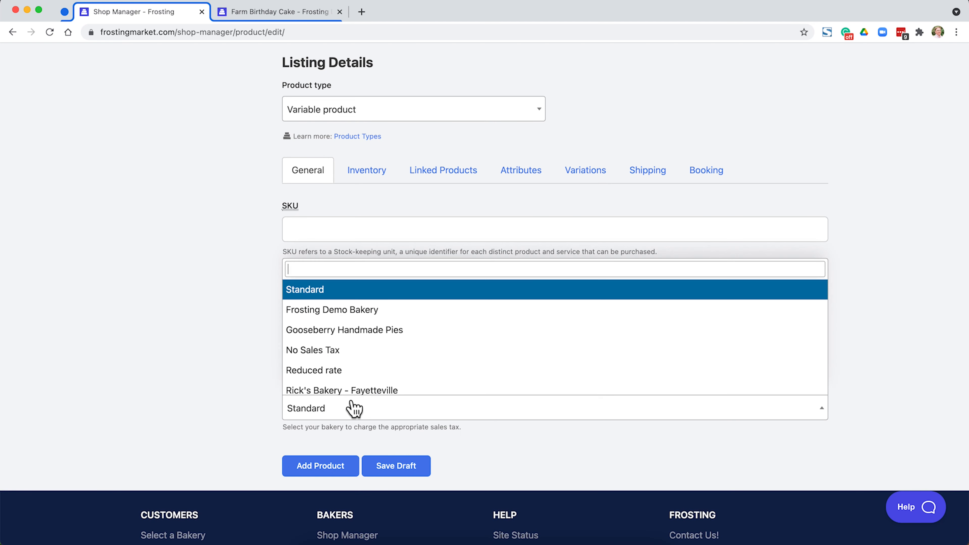
left_click(372, 311)
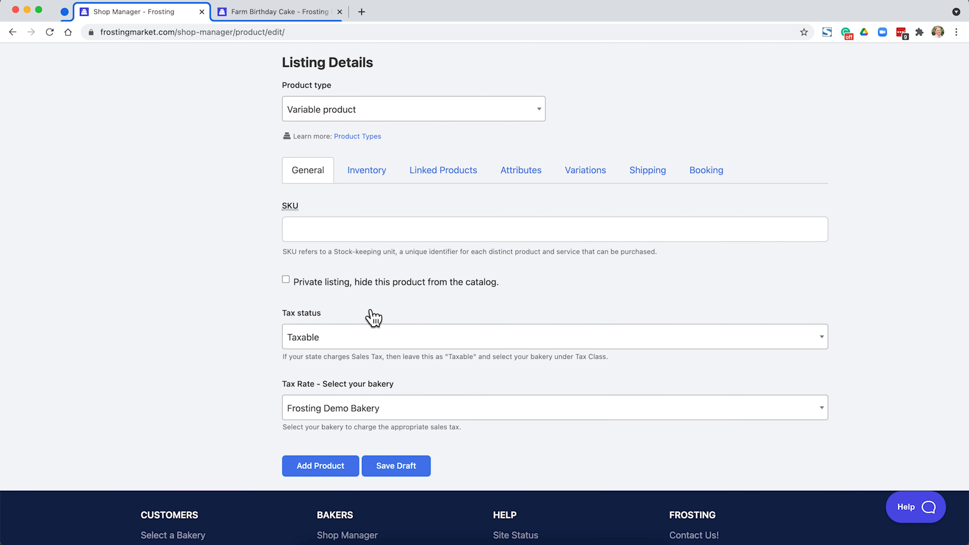
Add the Cake Size attribute to the product
left_click(526, 176)
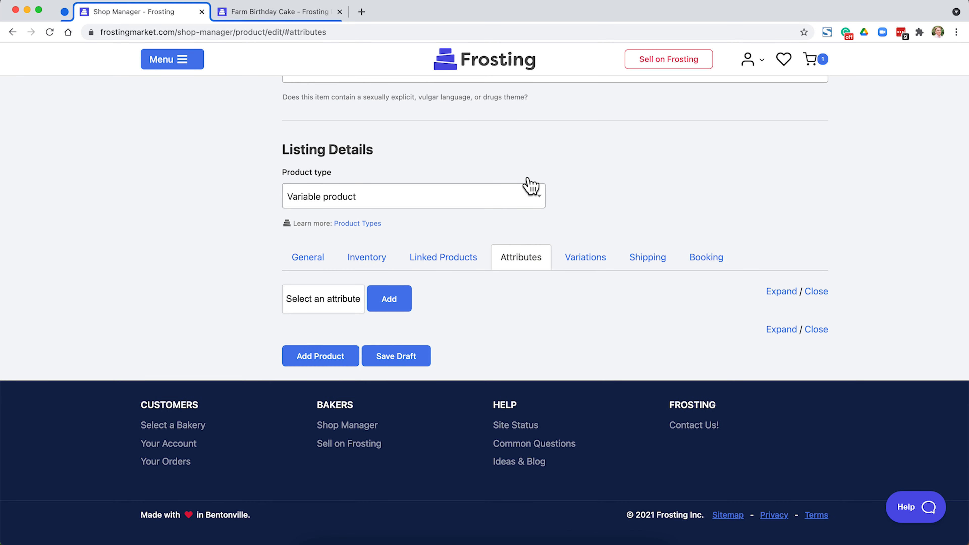
left_click(355, 311)
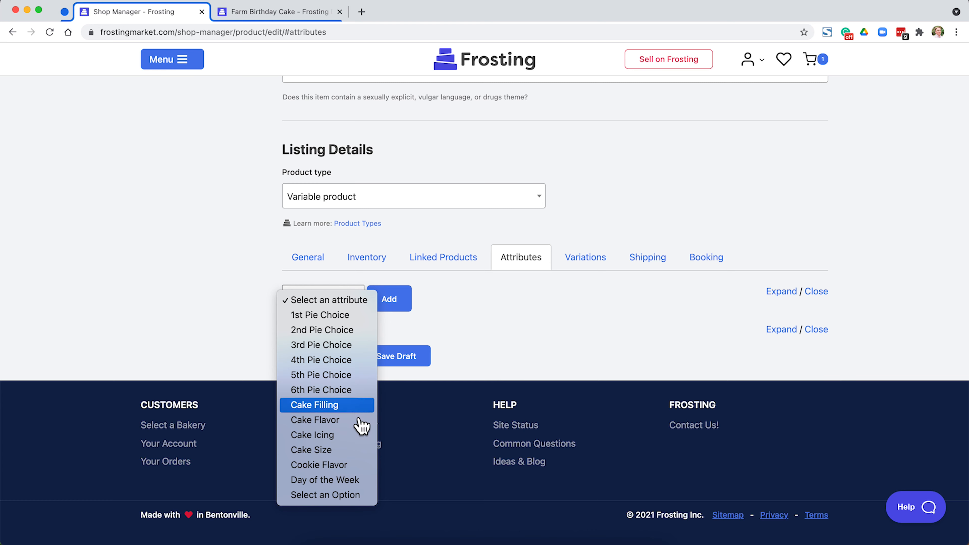
left_click(359, 454)
left_click(393, 306)
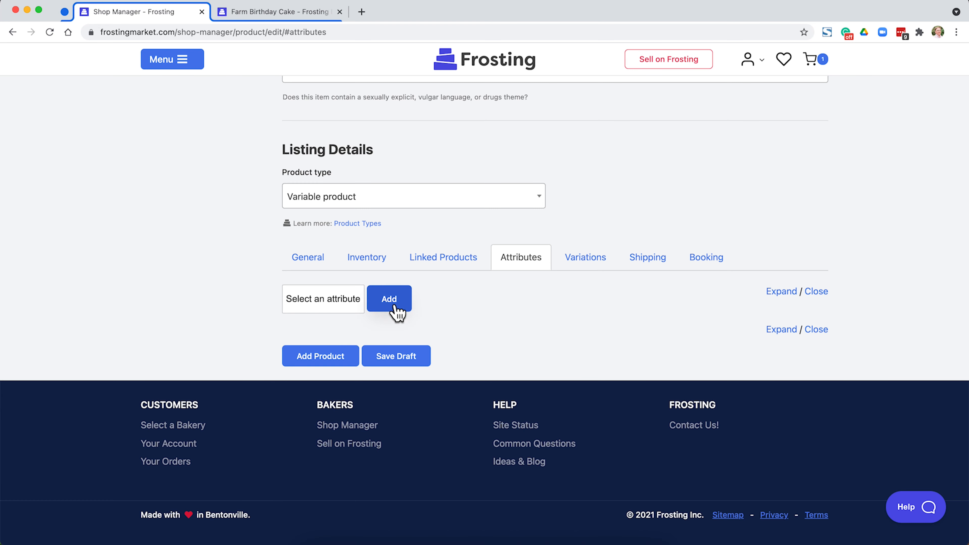
Use Cake Size for variations, offering 6-8 Tiered Round - 30 servings and 6-10 Tiered Round - 50 servings
scroll(490, 299, "down", 4)
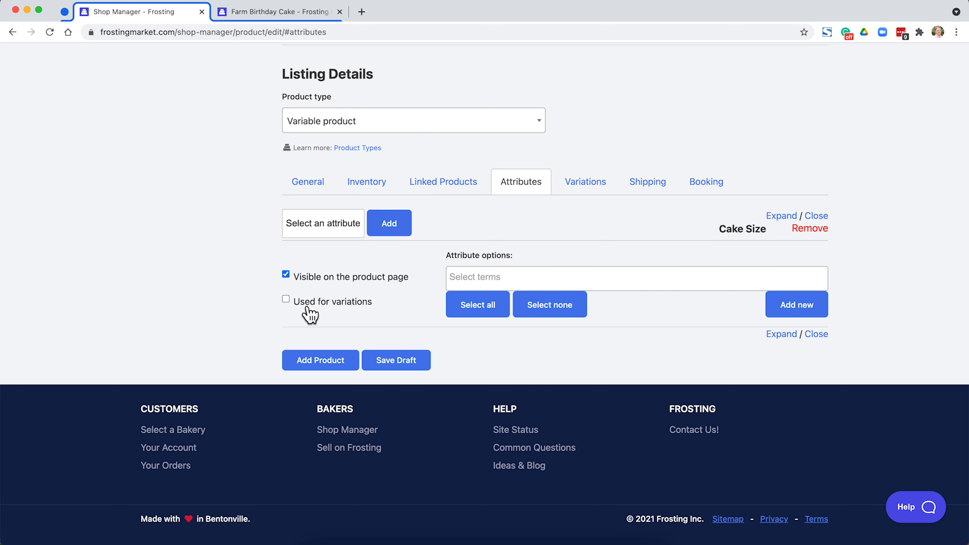
left_click(302, 305)
left_click(487, 278)
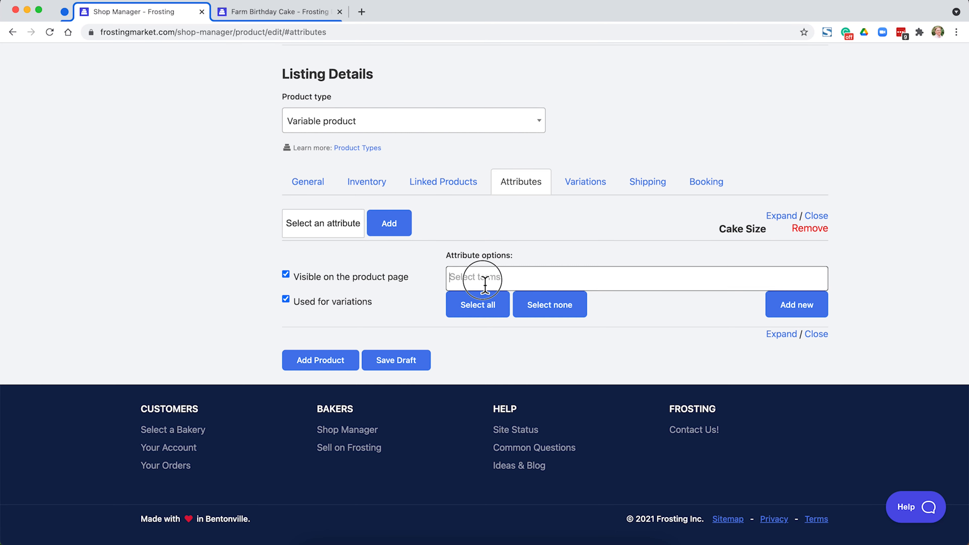
scroll(552, 329, "down", 5)
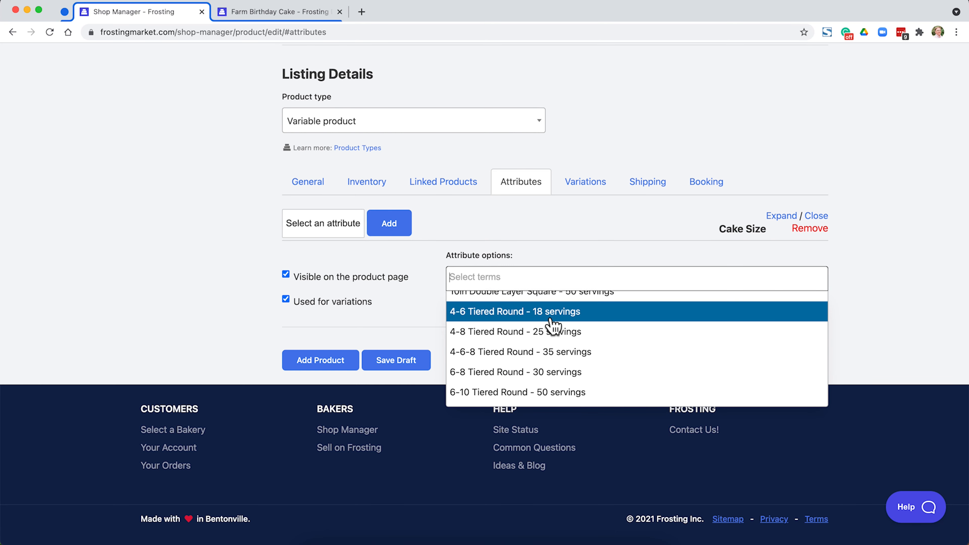
left_click(554, 374)
left_click(624, 285)
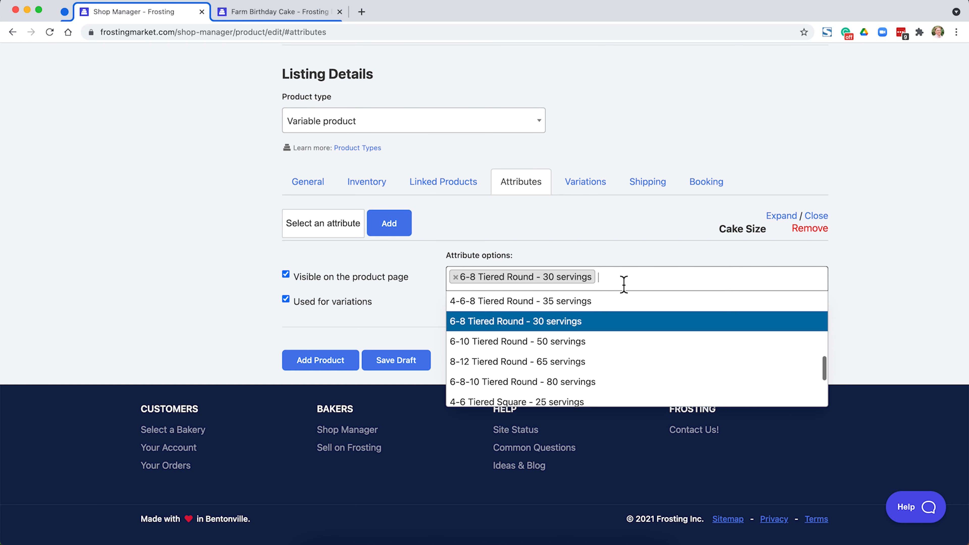
left_click(608, 343)
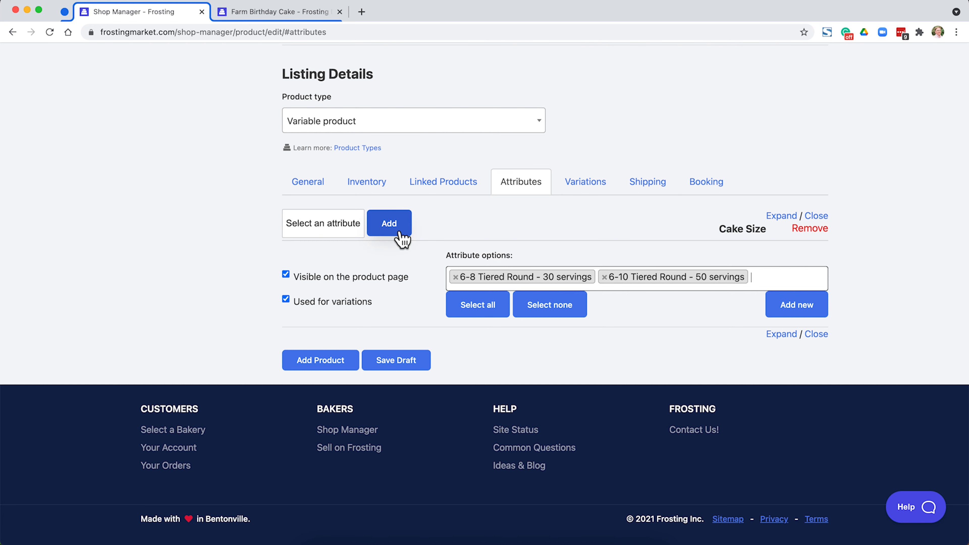
Add Cake Flavor as a second attribute of the product
left_click(347, 226)
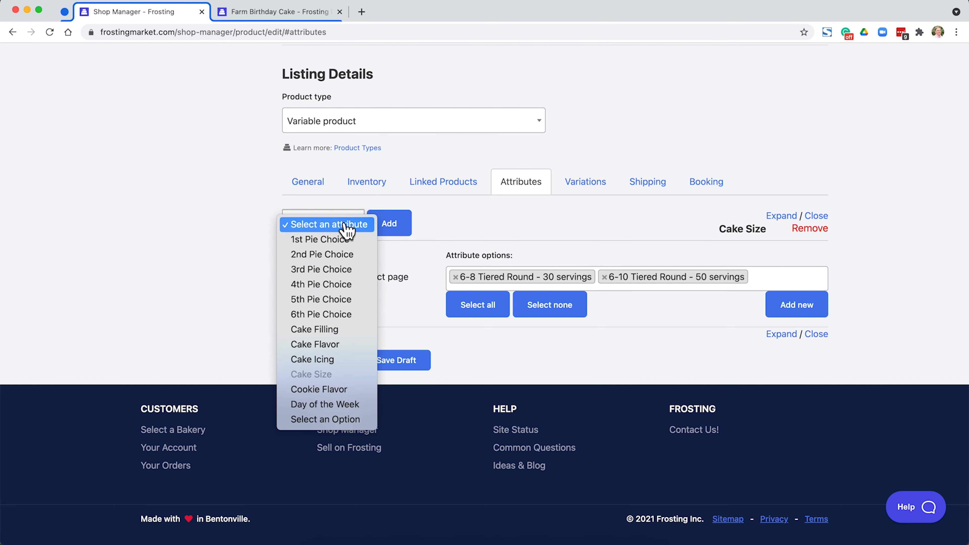
left_click(355, 344)
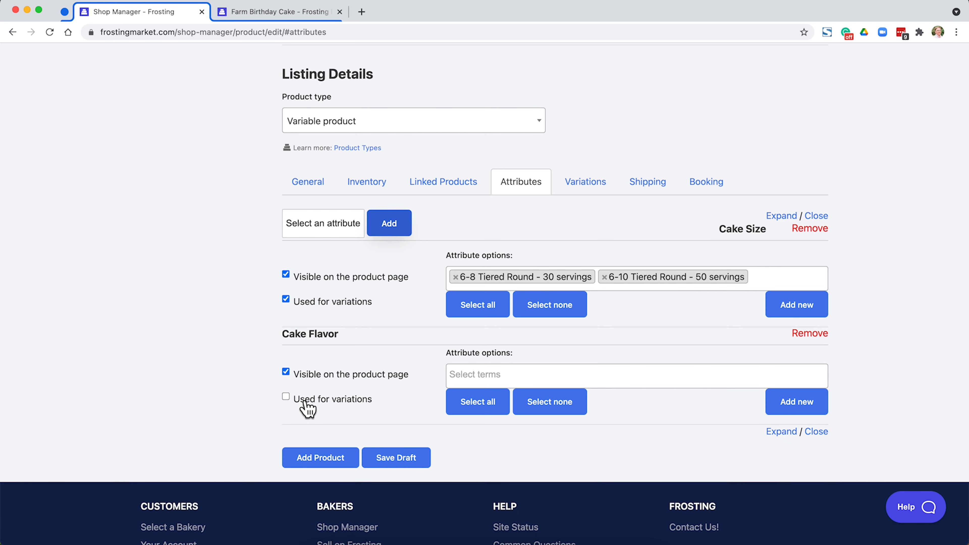
Use Cake Flavor for variations and add the options Chocolate, Funfetti and Mixed
left_click(286, 396)
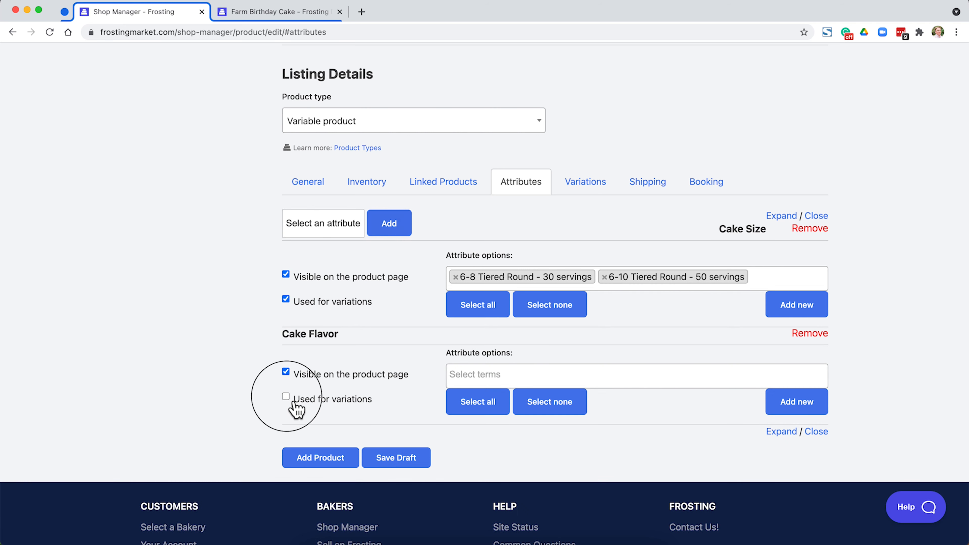
left_click(512, 383)
scroll(530, 421, "down", 3)
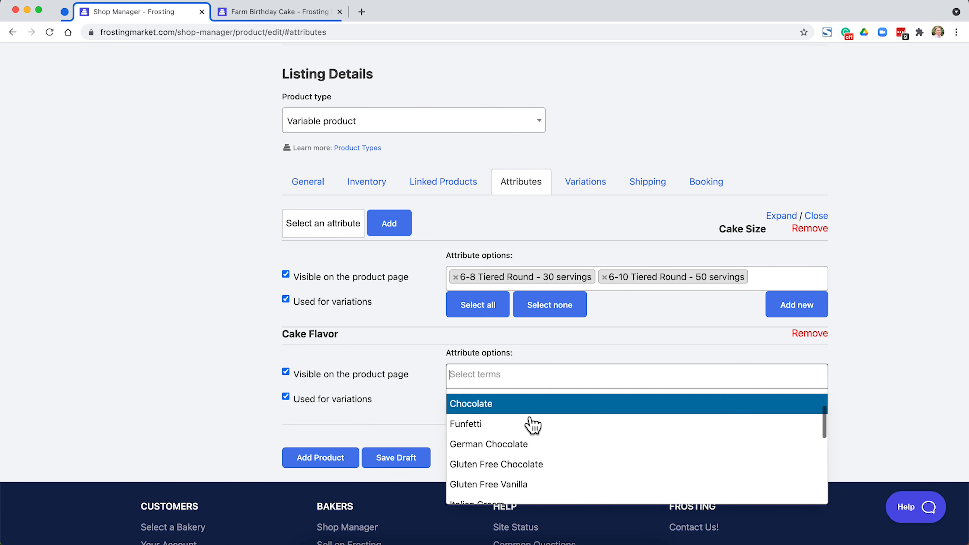
left_click(528, 412)
left_click(548, 374)
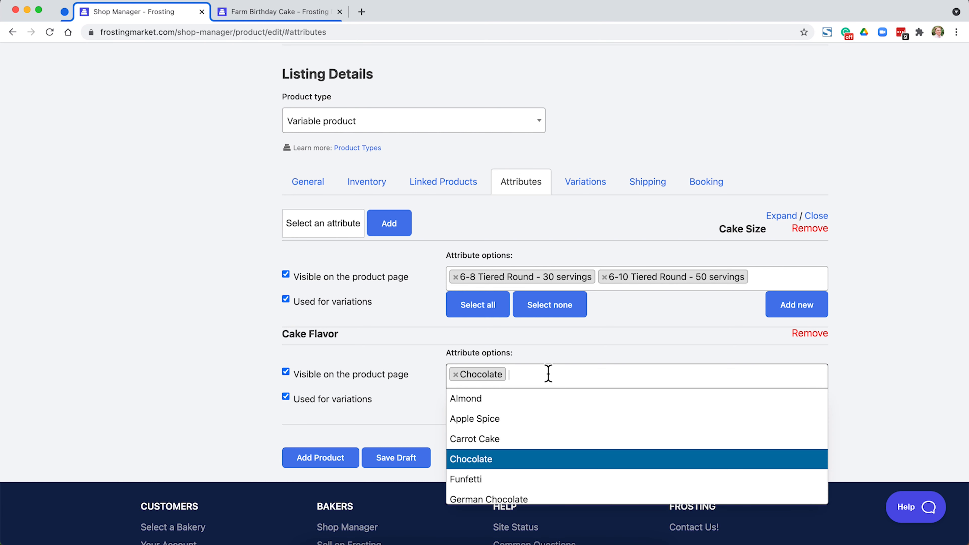
left_click(522, 480)
left_click(612, 383)
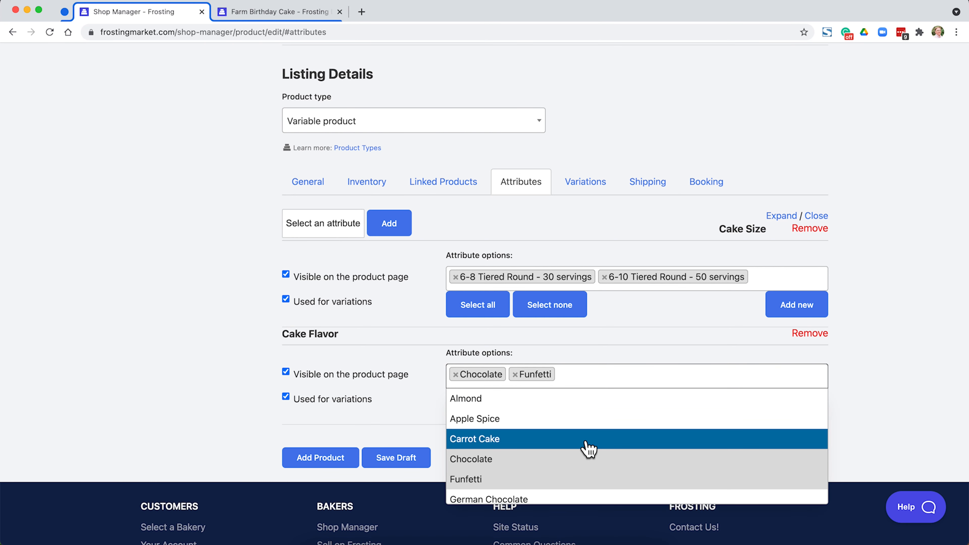
scroll(584, 447, "down", 3)
scroll(588, 449, "down", 5)
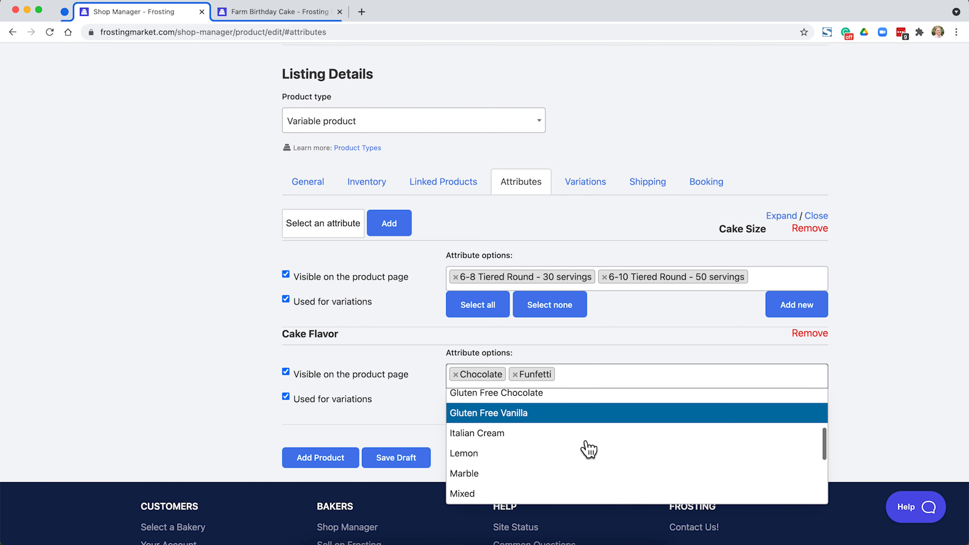
left_click(579, 427)
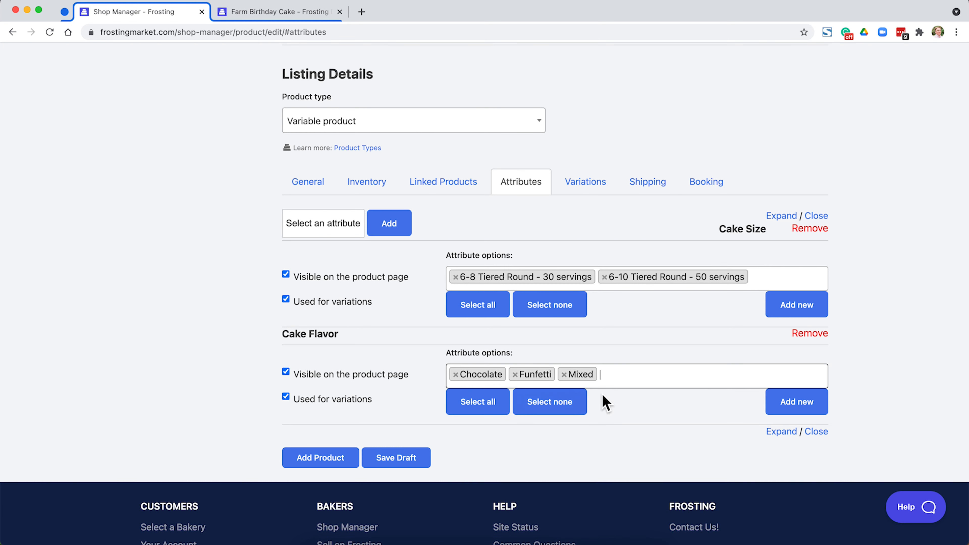
Add Vanilla and White to the Cake Flavor options
left_click(630, 387)
scroll(586, 454, "down", 8)
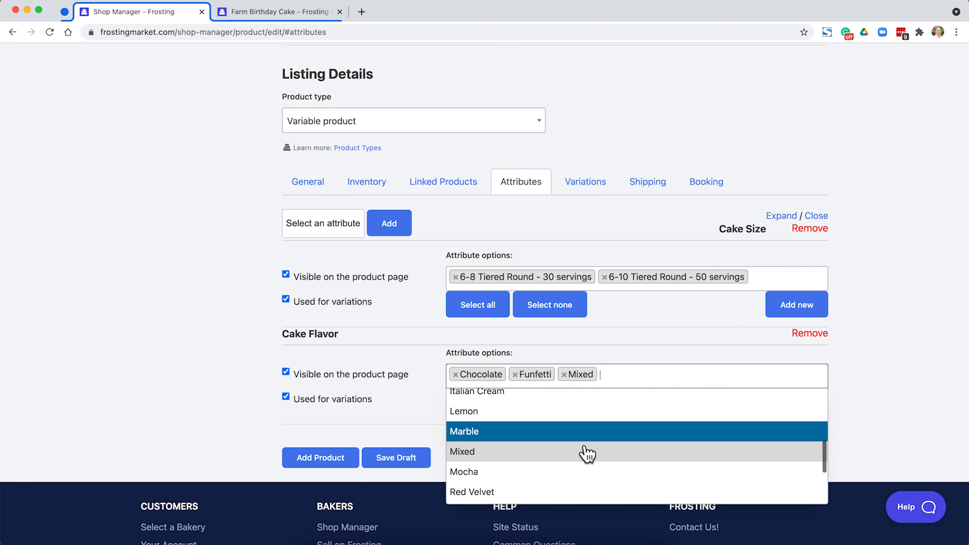
scroll(587, 454, "down", 2)
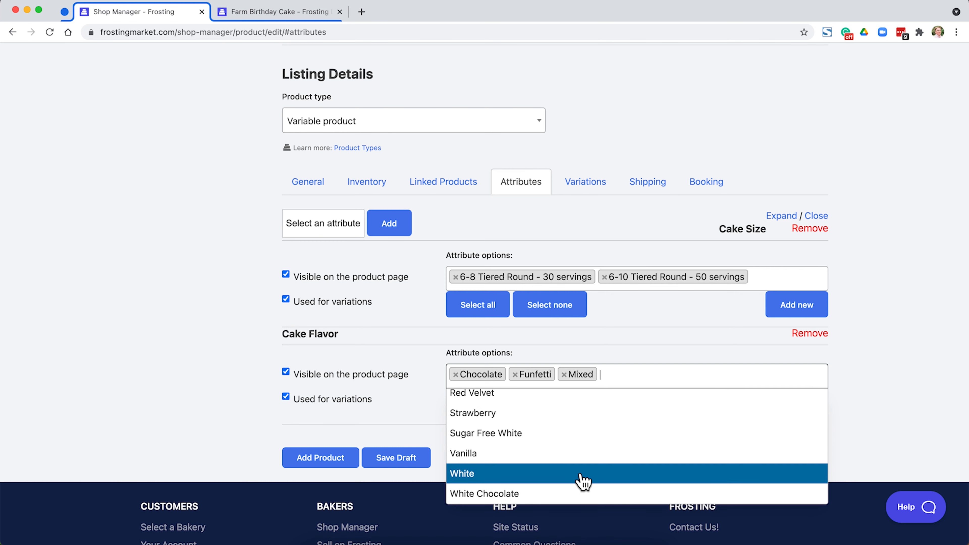
left_click(583, 458)
left_click(662, 386)
scroll(580, 473, "down", 10)
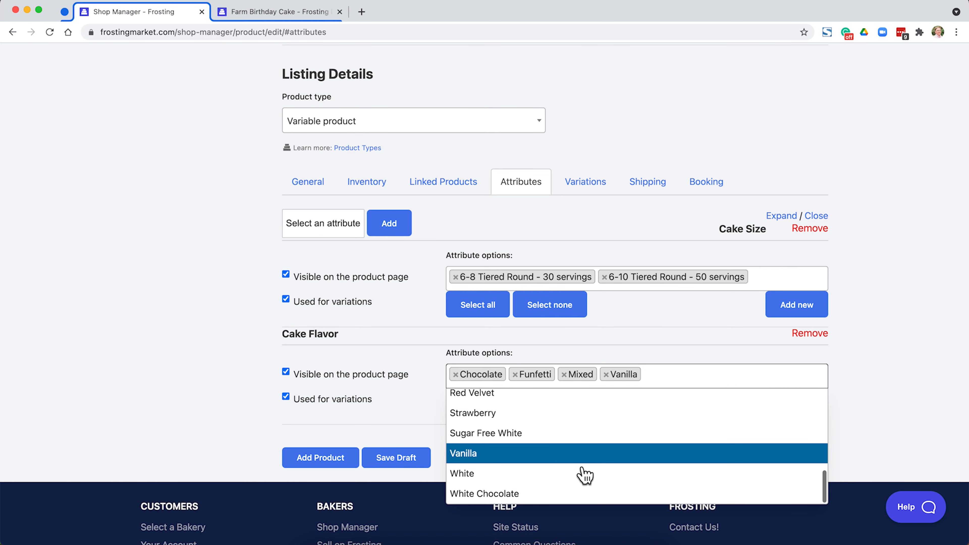
left_click(565, 478)
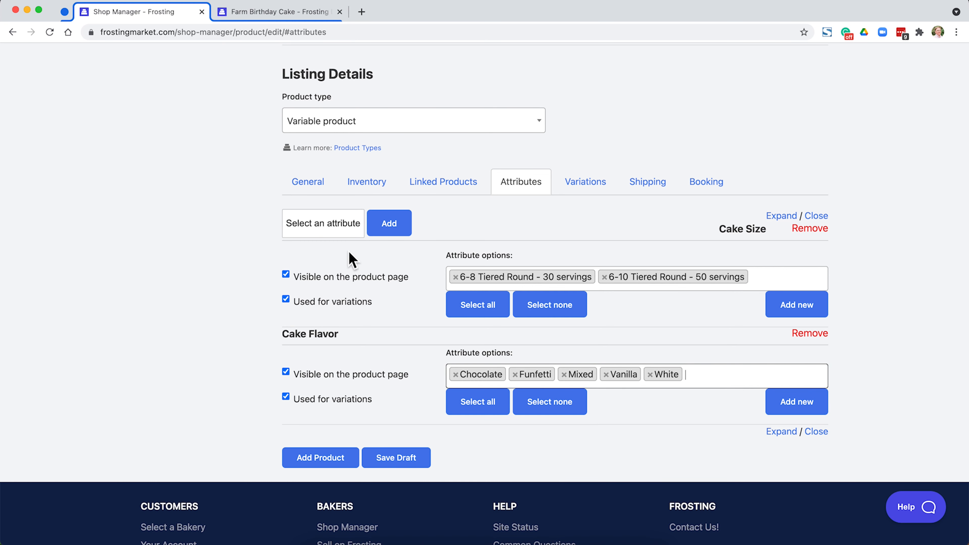
Add Cake Filling as a third attribute of the product
left_click(344, 231)
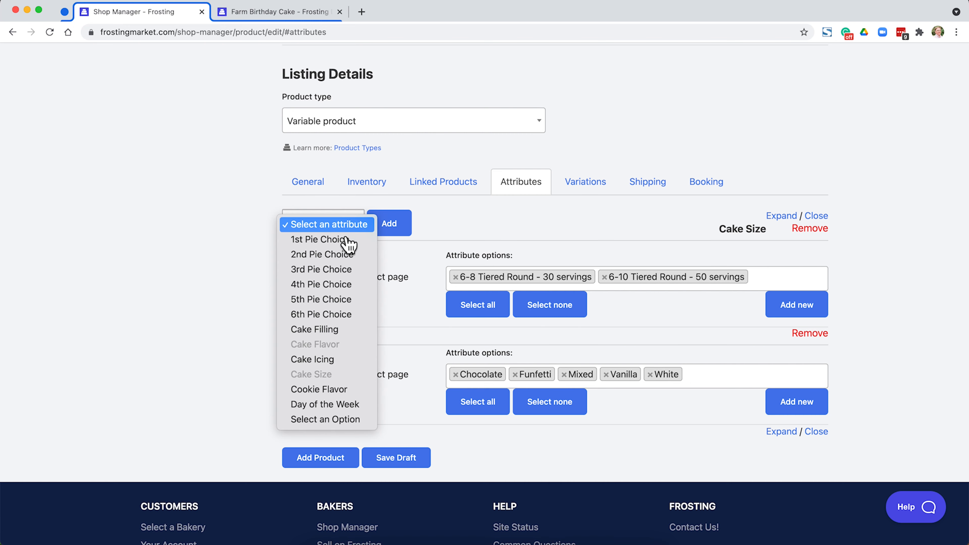
left_click(351, 329)
left_click(397, 226)
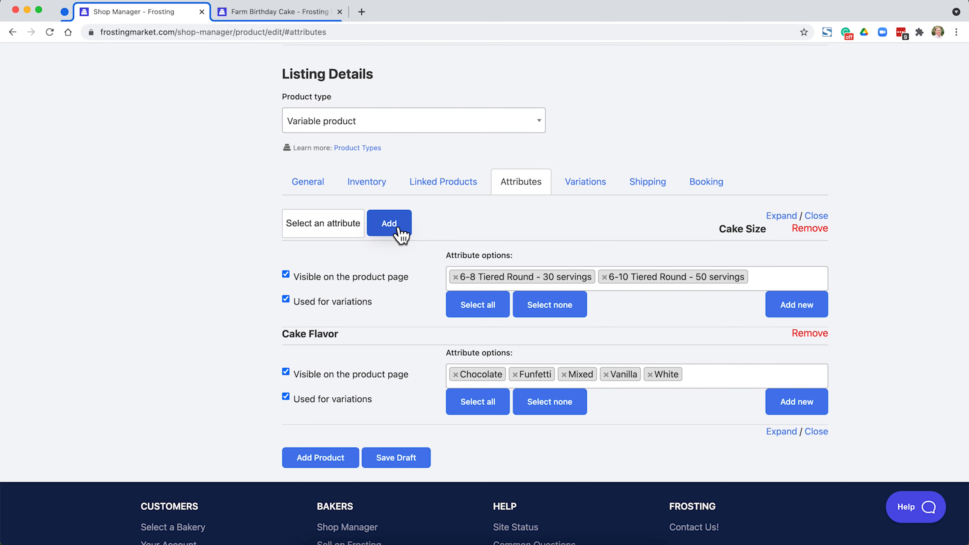
Use Cake Filling for variations and add the options Buttercream and Cherry
scroll(415, 309, "down", 3)
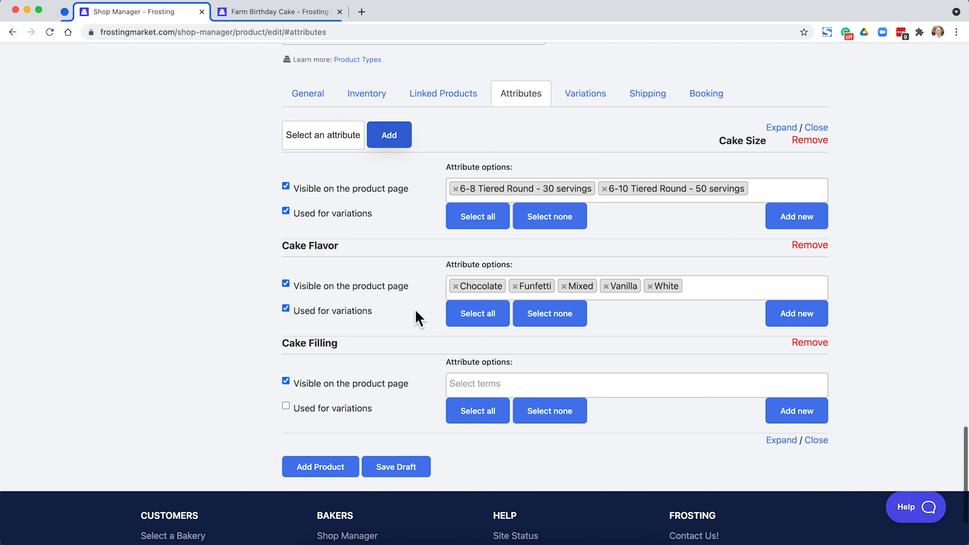
left_click(299, 415)
left_click(495, 389)
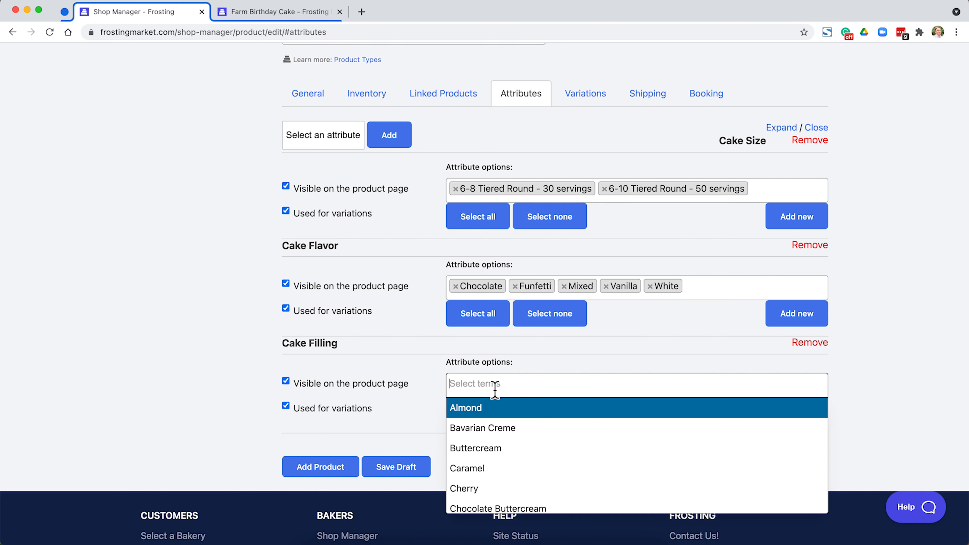
scroll(521, 439, "down", 1)
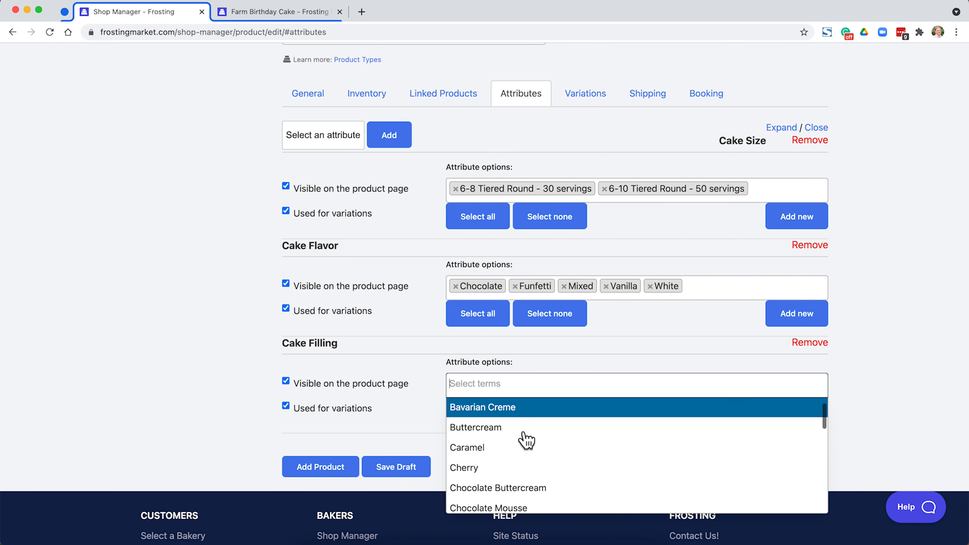
left_click(521, 435)
left_click(555, 383)
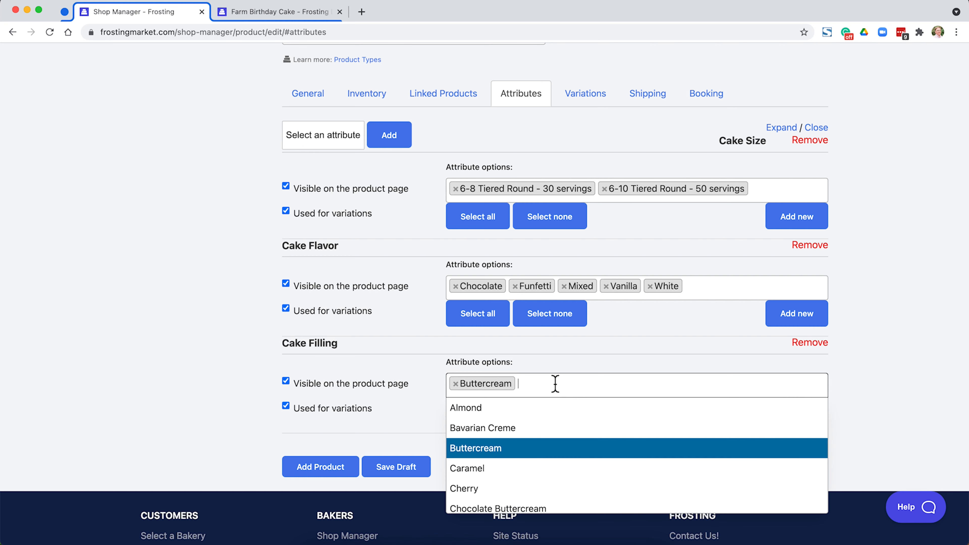
left_click(517, 487)
Add Lemon, Raspberry and Strawberry to the Cake Filling options
left_click(608, 395)
scroll(582, 452, "down", 5)
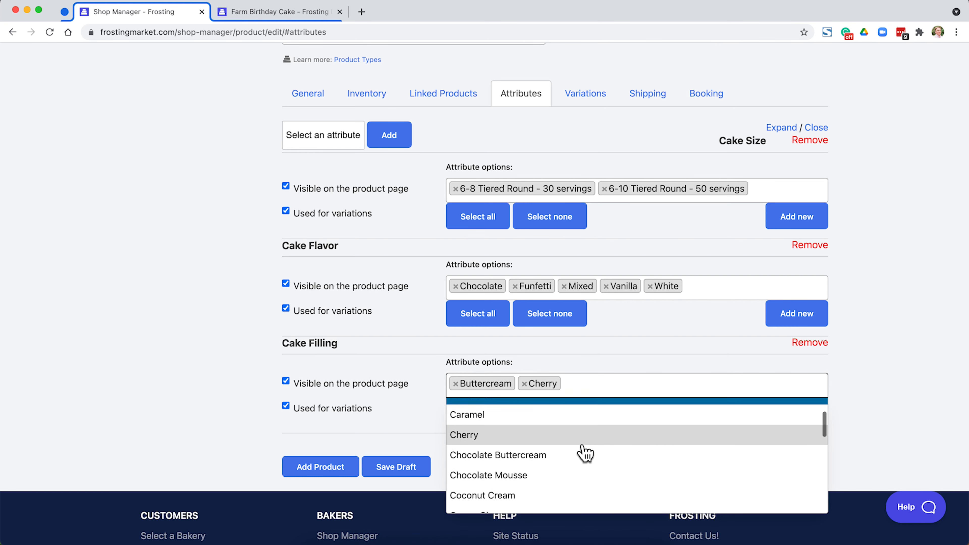
scroll(582, 445, "down", 3)
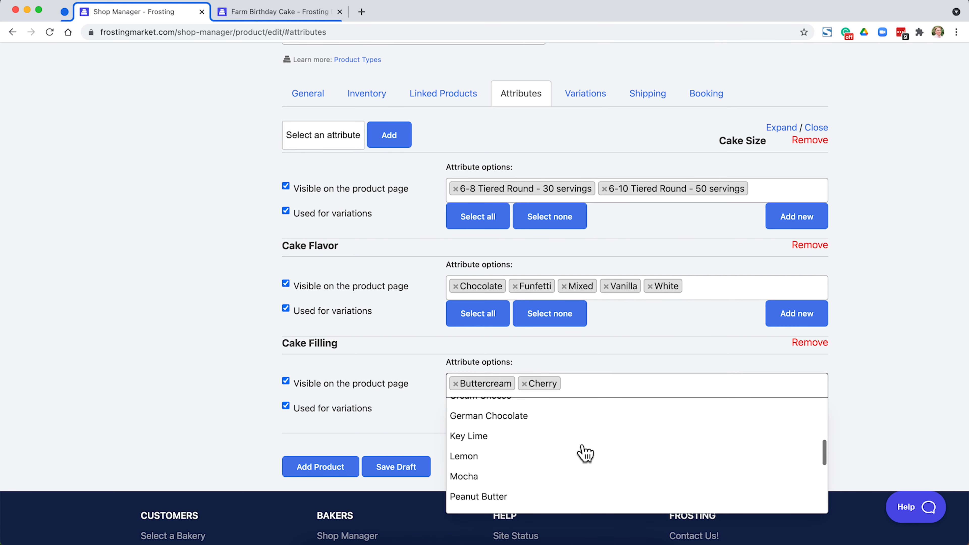
left_click(578, 416)
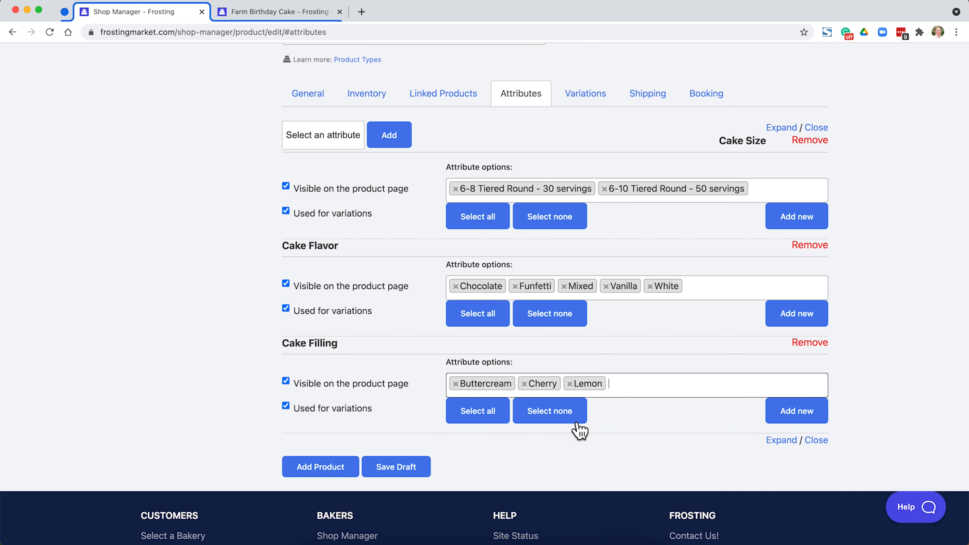
left_click(636, 384)
scroll(606, 446, "down", 5)
scroll(601, 450, "down", 5)
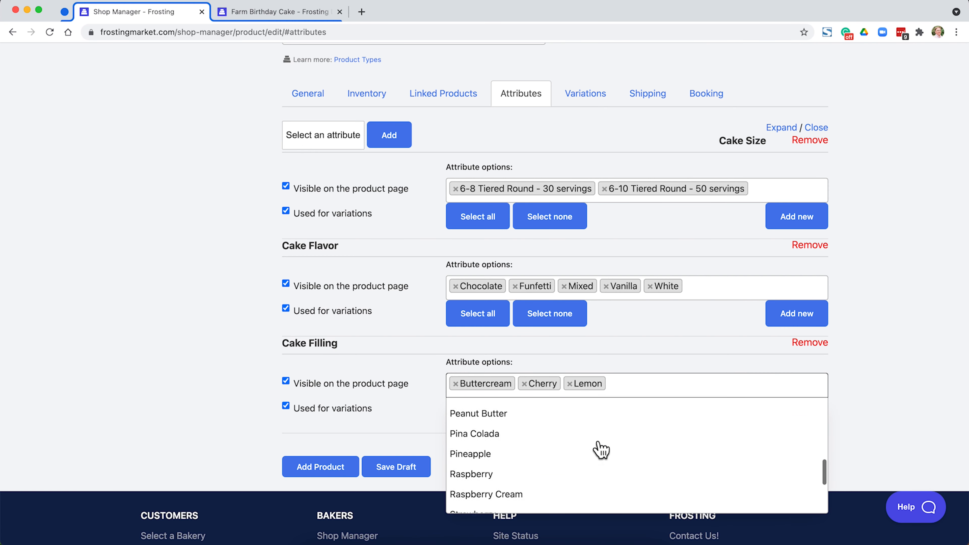
left_click(599, 458)
left_click(670, 384)
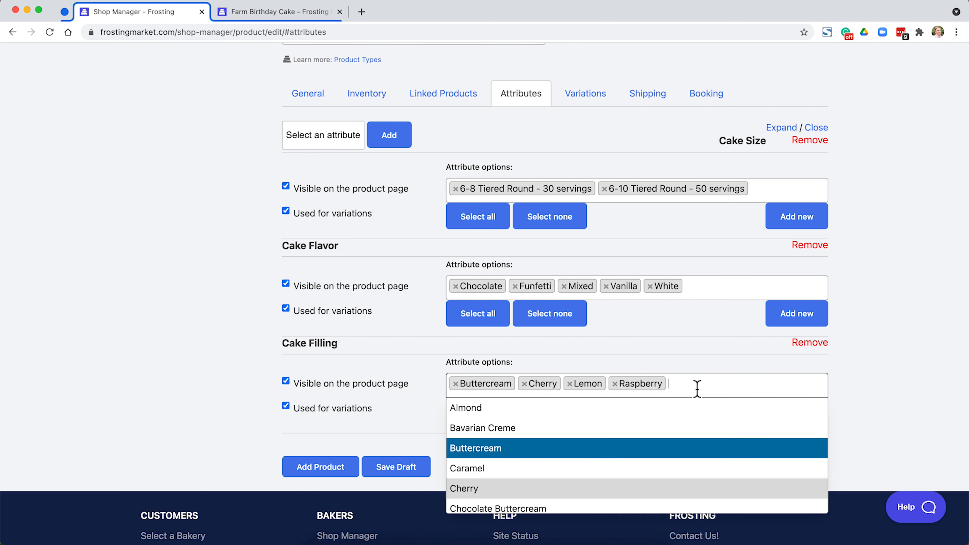
scroll(612, 472, "down", 5)
scroll(609, 471, "down", 5)
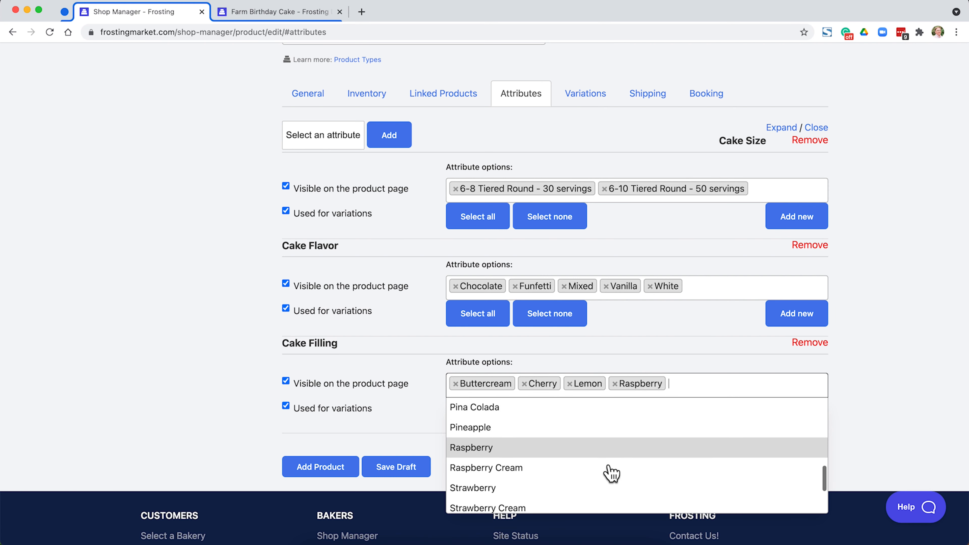
left_click(606, 454)
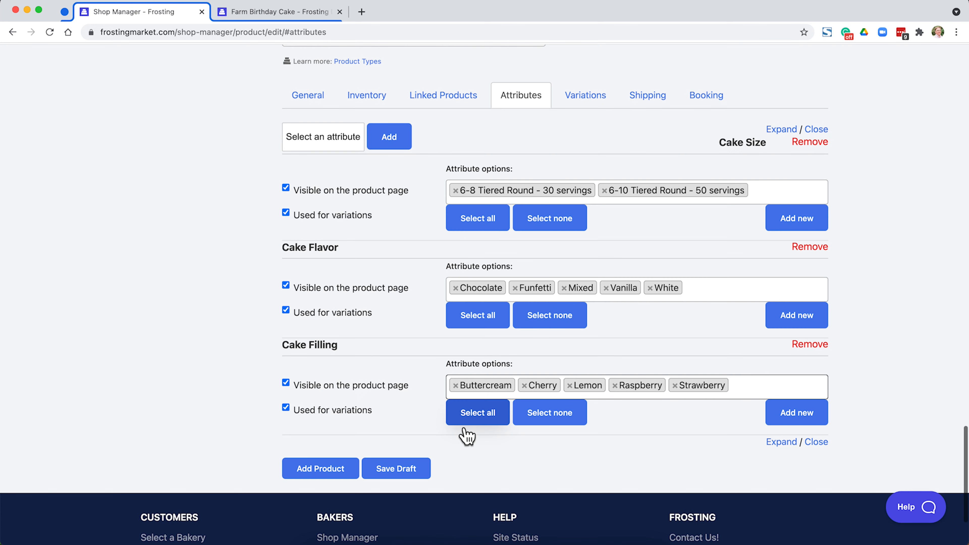
Create a product variation for the cake size 6-8 Tiered Round - 30 servings, leaving flavor and filling as any
scroll(520, 415, "up", 3)
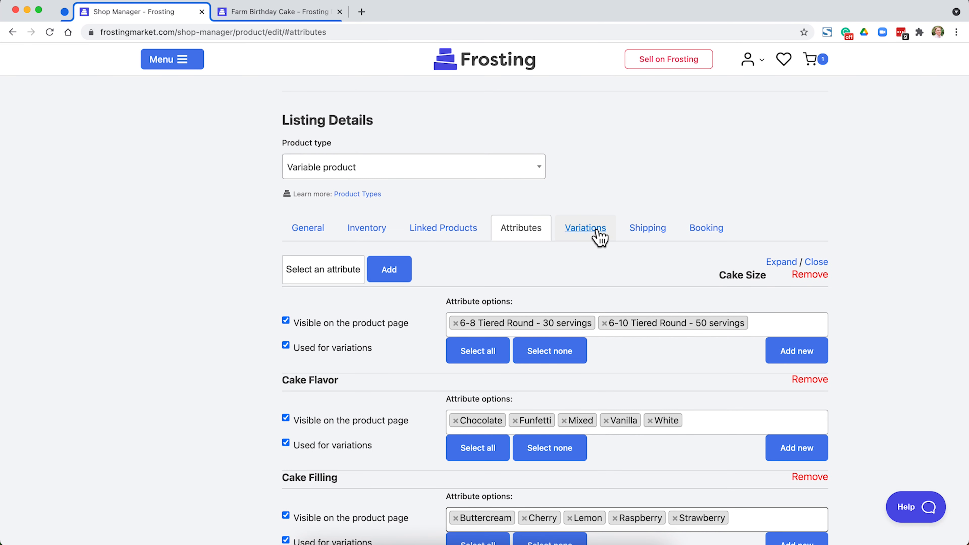
left_click(594, 235)
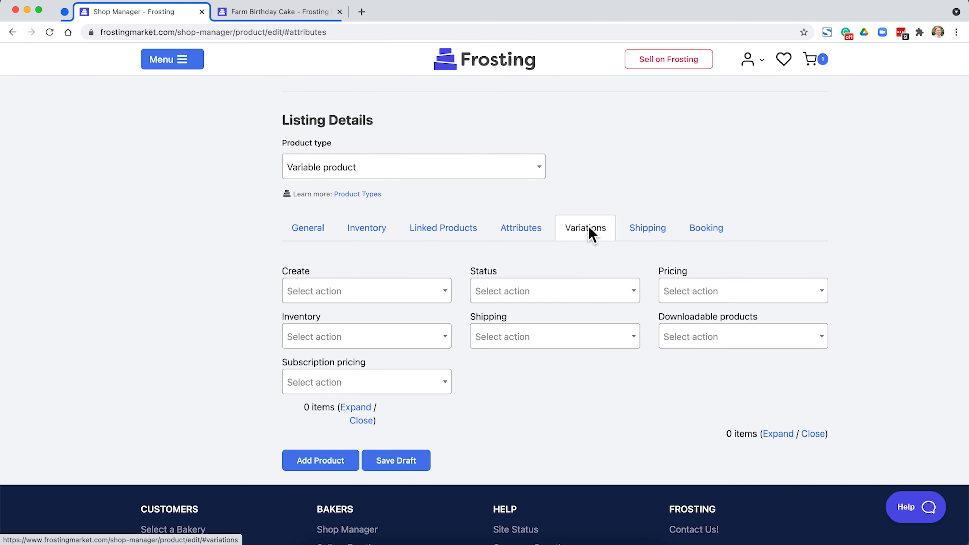
left_click(383, 296)
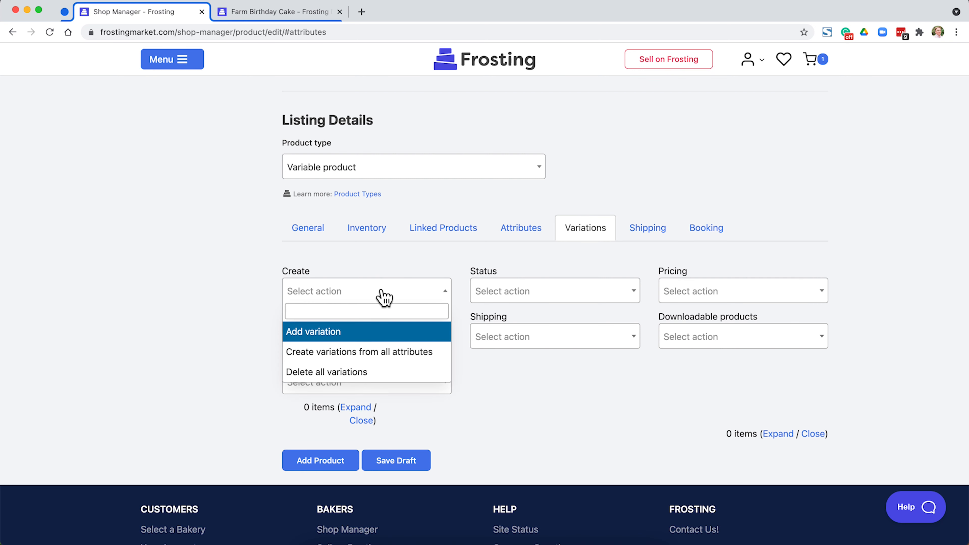
left_click(374, 336)
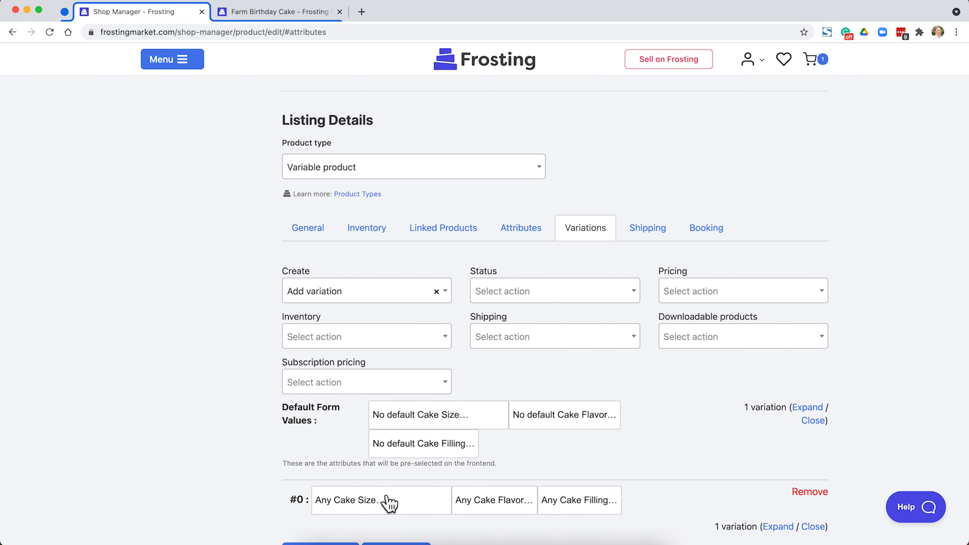
scroll(417, 511, "down", 3)
left_click(412, 407)
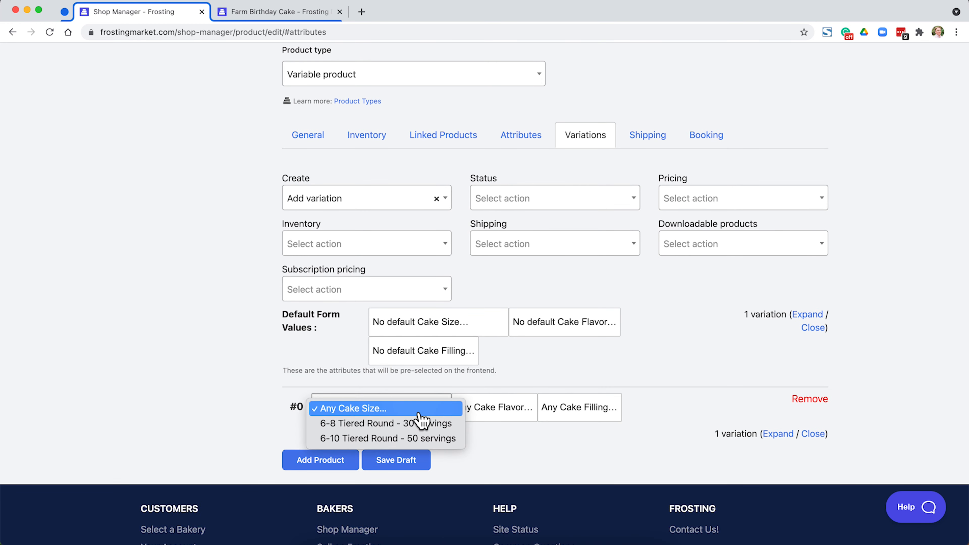
left_click(423, 431)
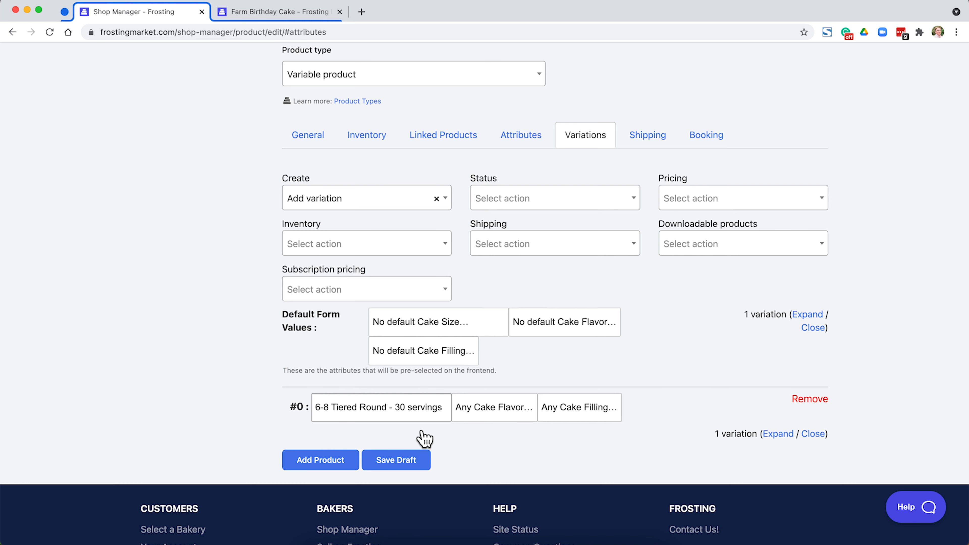
Add a second variation for the cake size 6-10 Tiered Round - 50 servings, with any flavor and filling
left_click(439, 202)
left_click(420, 244)
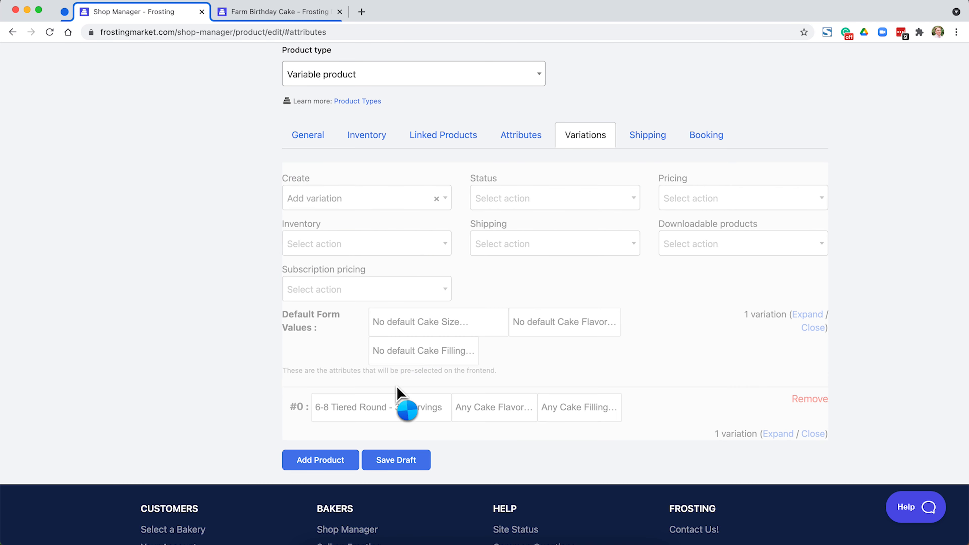
scroll(400, 418, "down", 2)
left_click(405, 358)
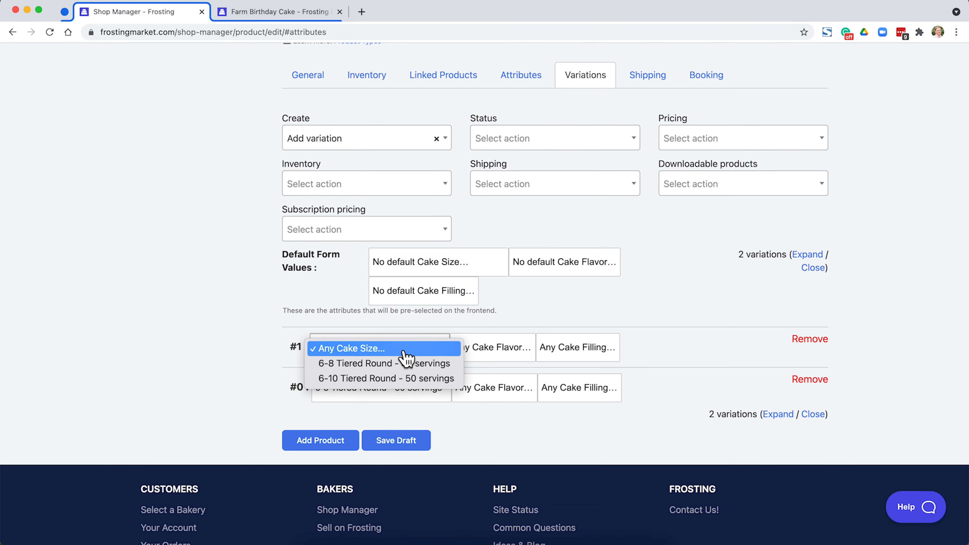
left_click(407, 382)
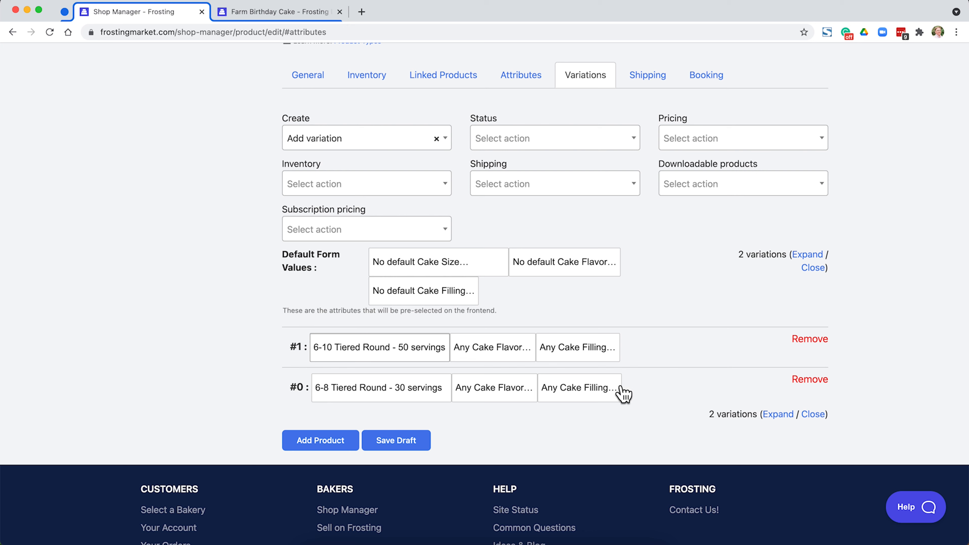
Give the 6-10 Tiered Round - 50 servings variation the SKU farm-6-10 and a regular price of 120
left_click(661, 353)
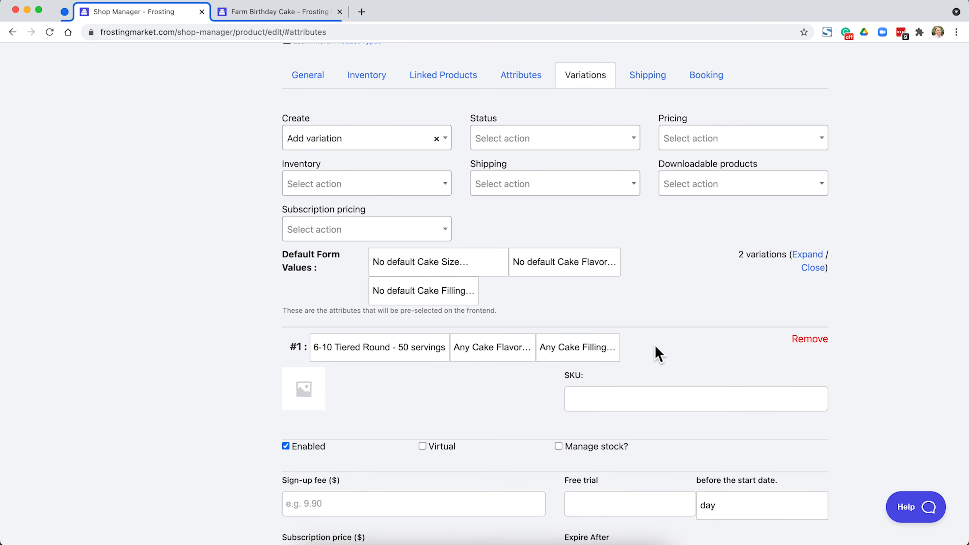
scroll(650, 344, "down", 5)
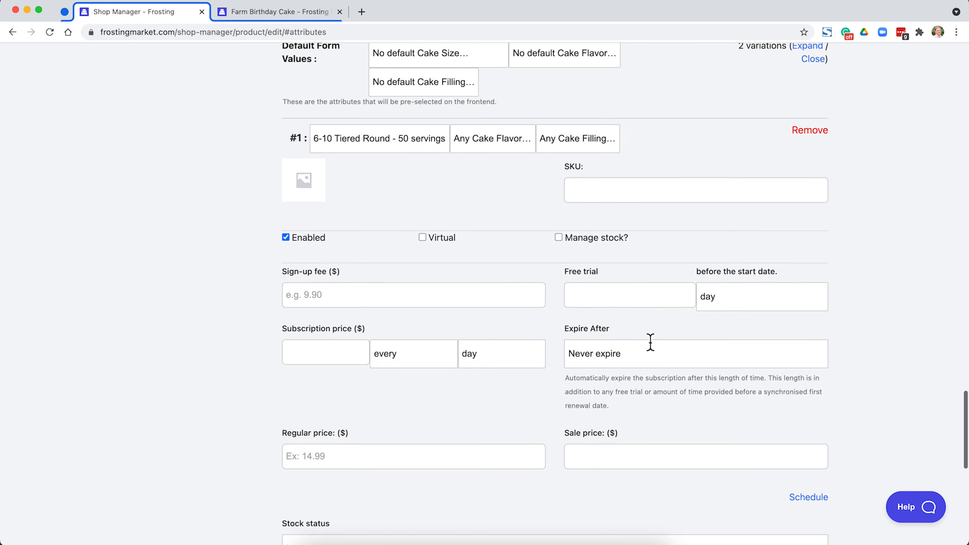
left_click(610, 201)
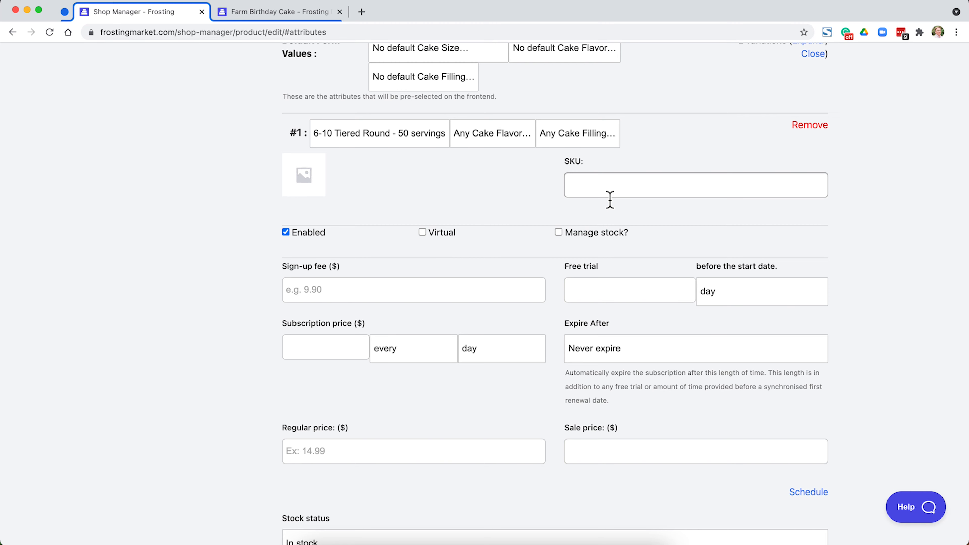
type("farm-6-10")
scroll(442, 242, "down", 5)
left_click(424, 252)
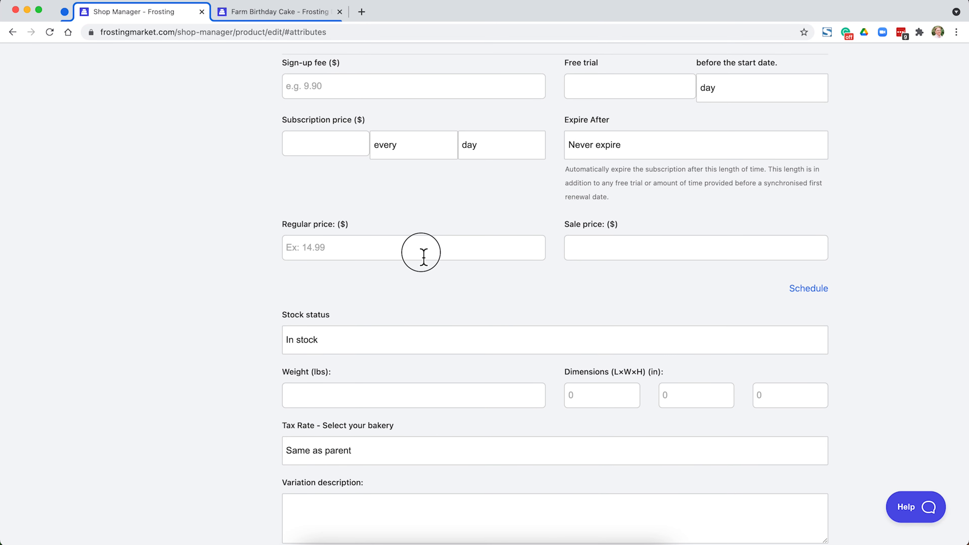
scroll(423, 255, "up", 1)
type("120")
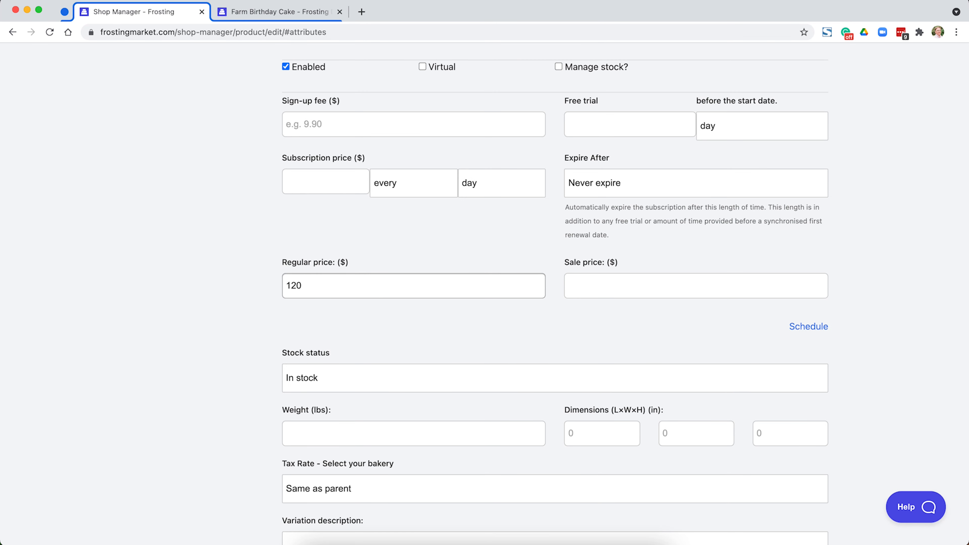
Give the 6-8 Tiered Round - 30 servings variation the SKU farm-6-8 and a regular price of 56
scroll(473, 317, "down", 8)
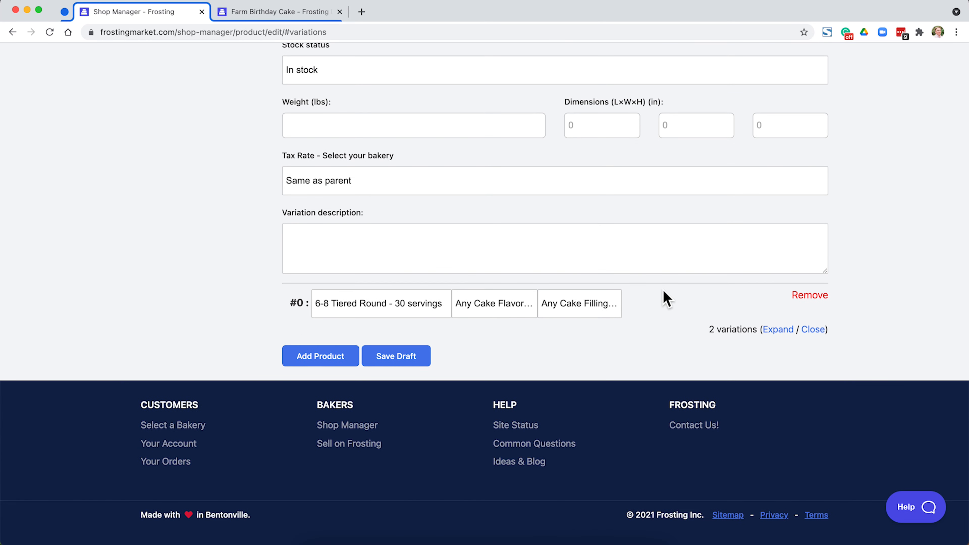
left_click(658, 309)
scroll(655, 308, "down", 3)
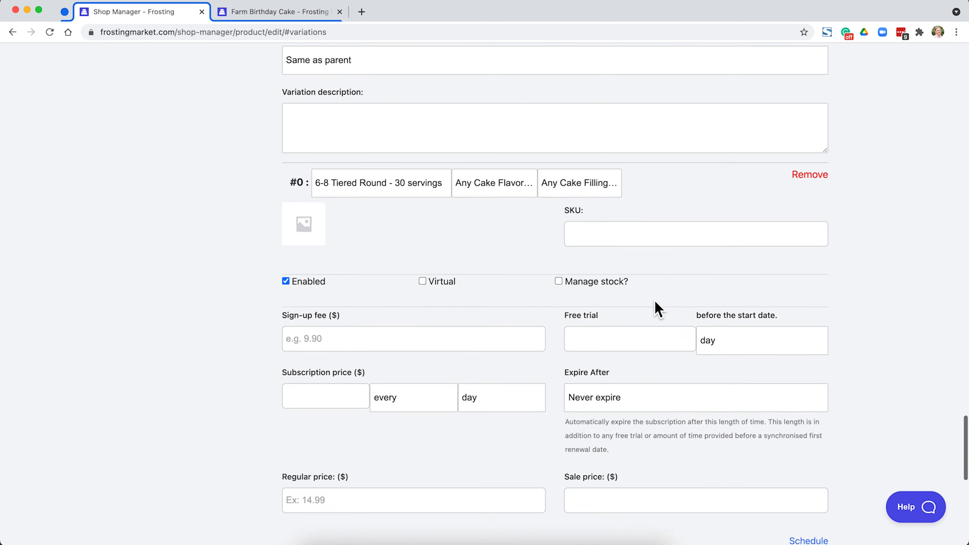
left_click(643, 221)
type("farm-6-8")
scroll(642, 222, "down", 5)
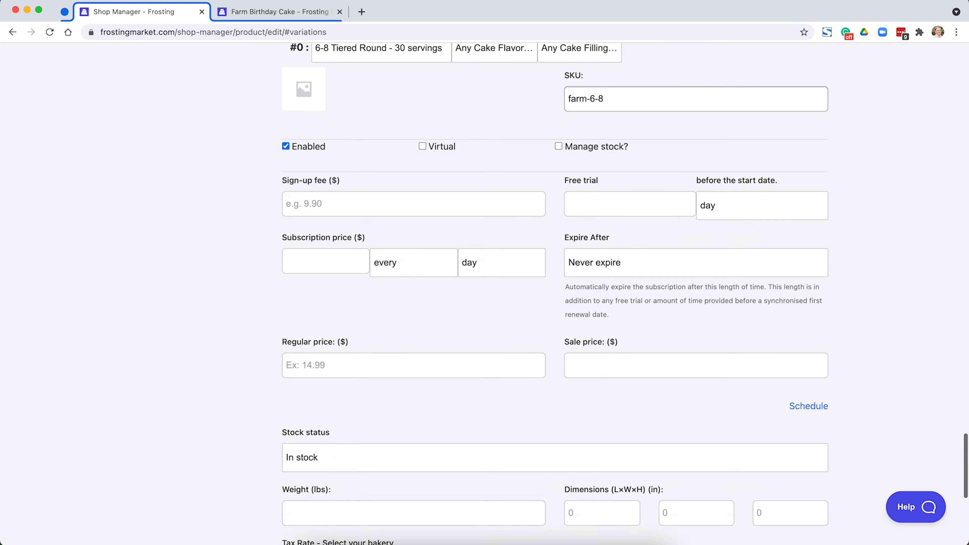
left_click(439, 297)
scroll(439, 296, "down", 1)
type("56")
scroll(485, 294, "down", 4)
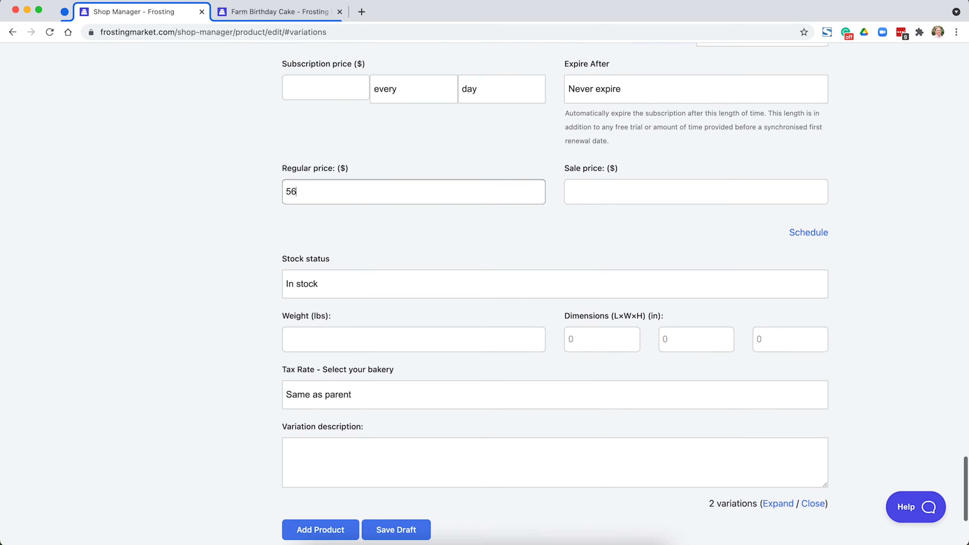
Add the product to the shop, and in its booking settings enable booking and always showing the calendar
scroll(555, 311, "up", 15)
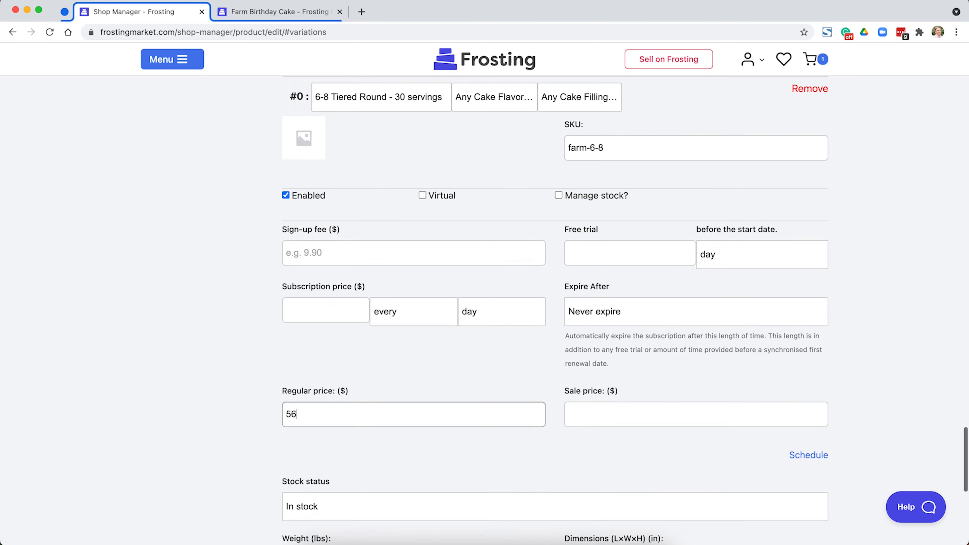
scroll(555, 310, "up", 12)
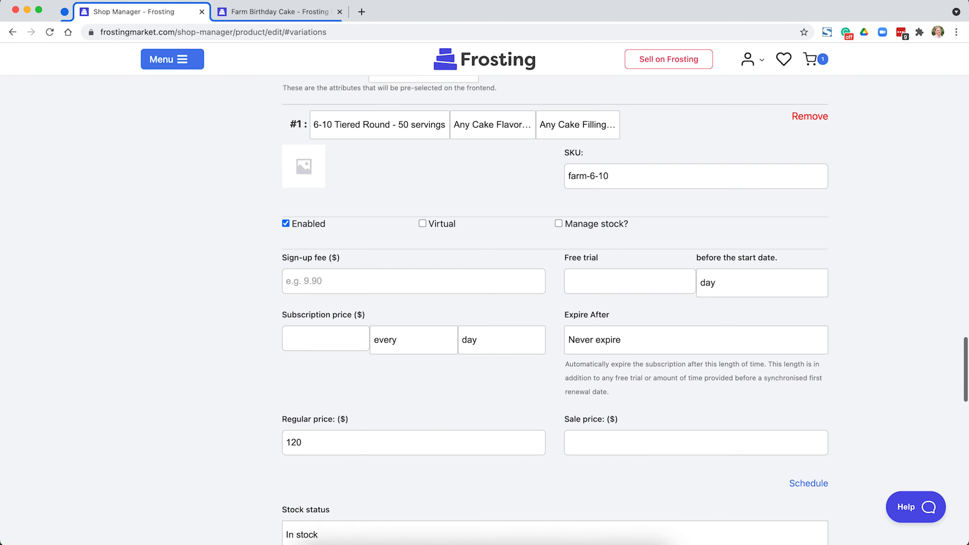
scroll(526, 285, "up", 5)
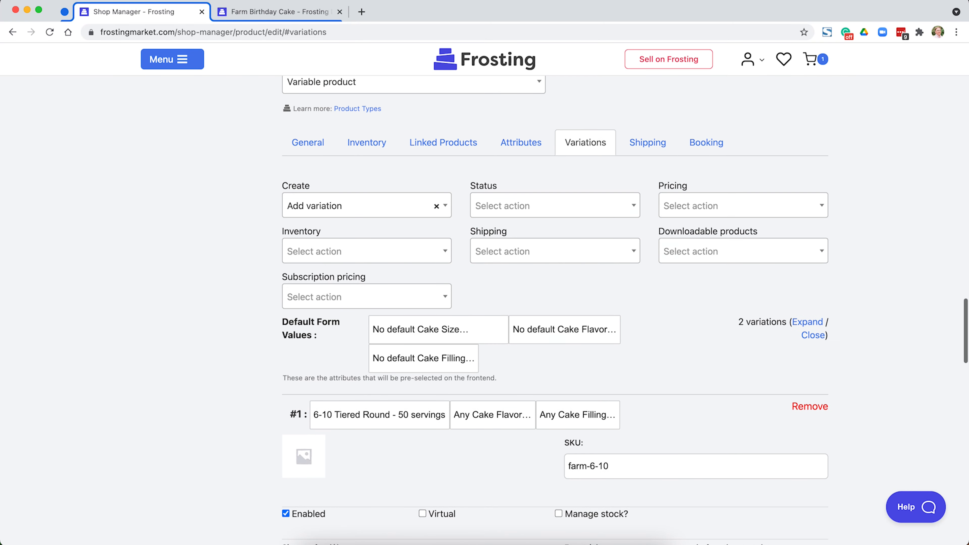
left_click(695, 311)
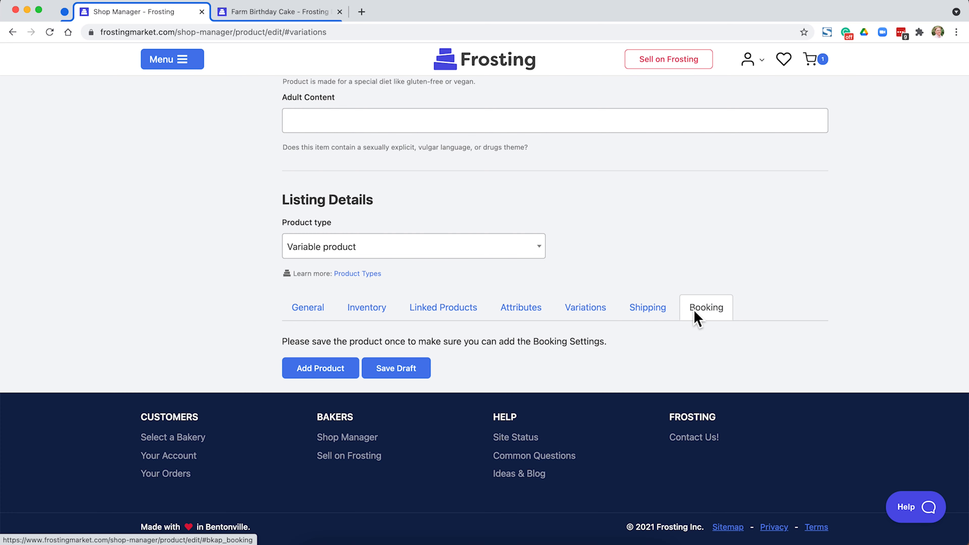
left_click(356, 368)
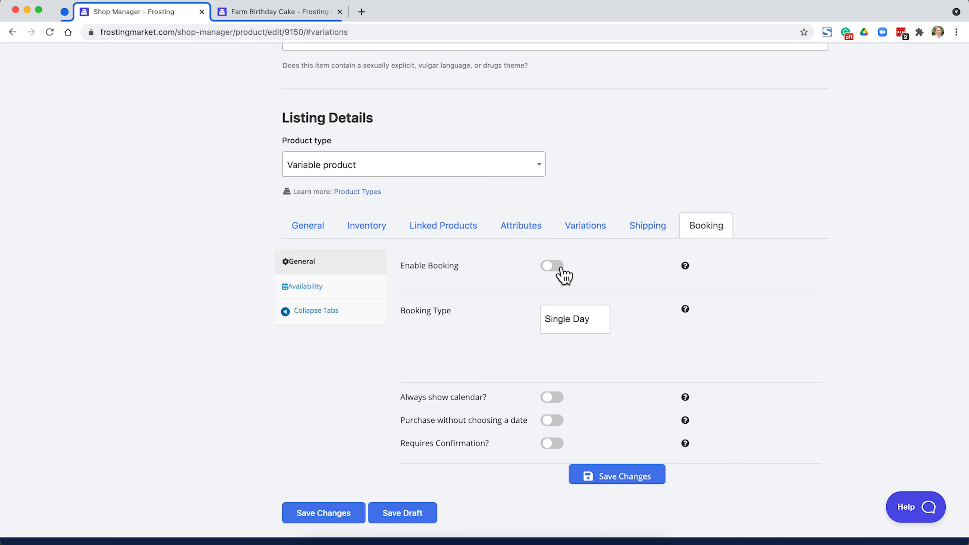
left_click(558, 266)
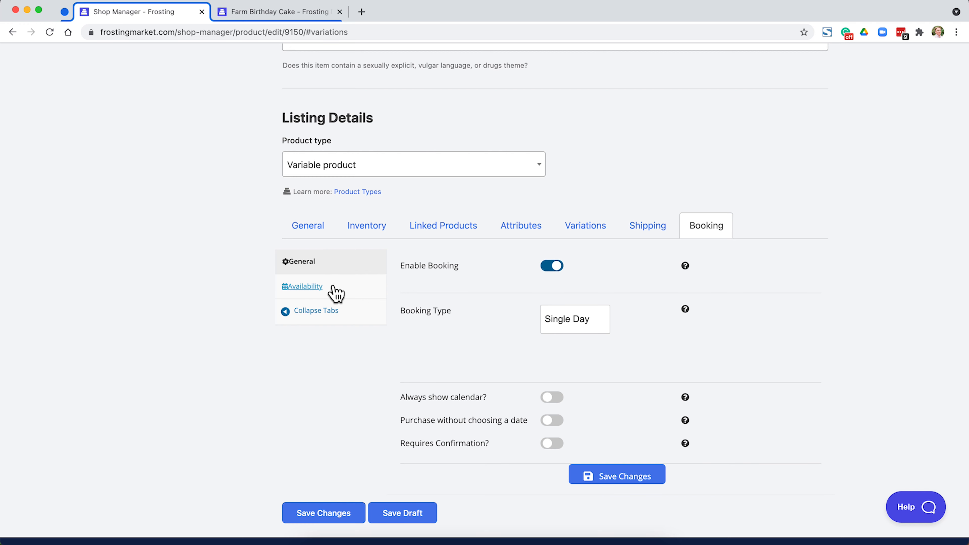
left_click(554, 400)
Set minimum order notice to 72 hours and maximum order-ahead time to 90 days, disable Sunday, and save the availability and product
left_click(376, 287)
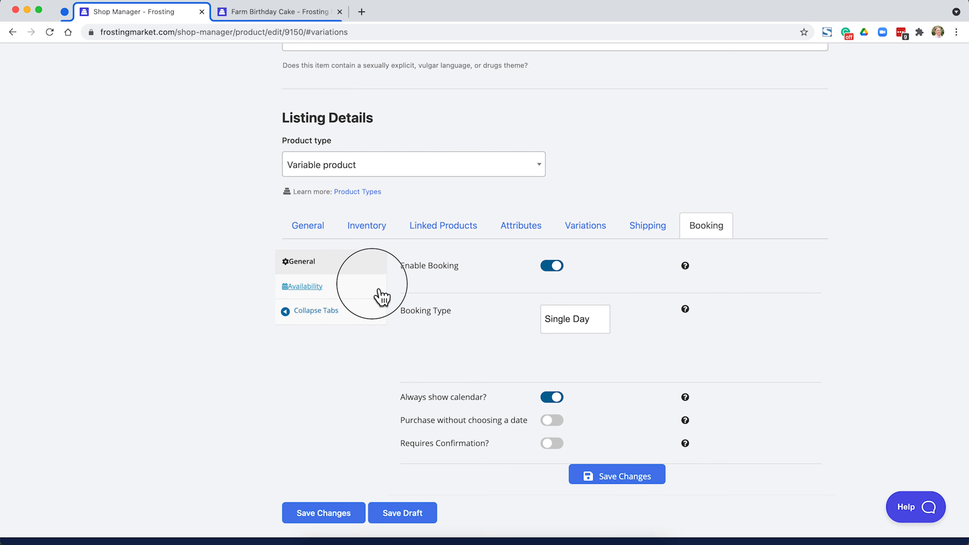
scroll(479, 293, "down", 2)
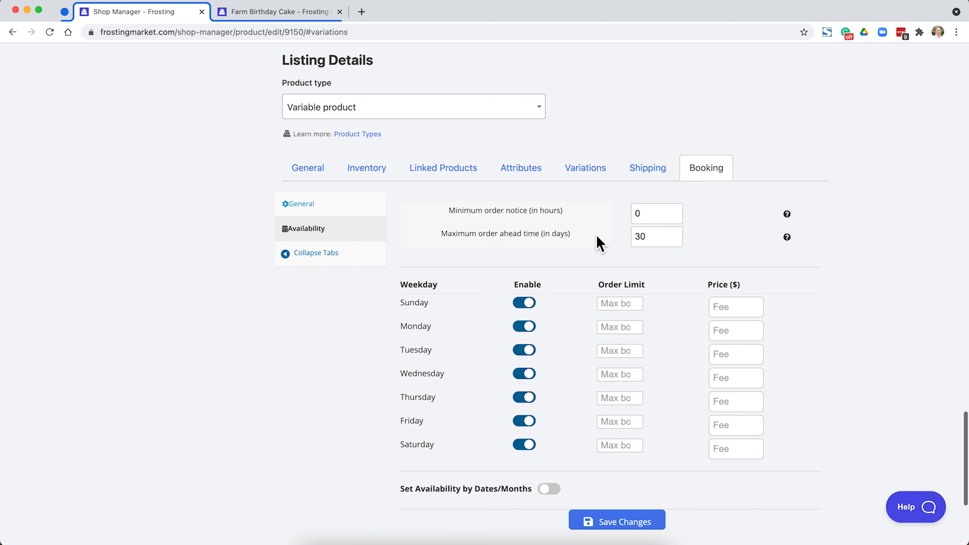
left_click(655, 217)
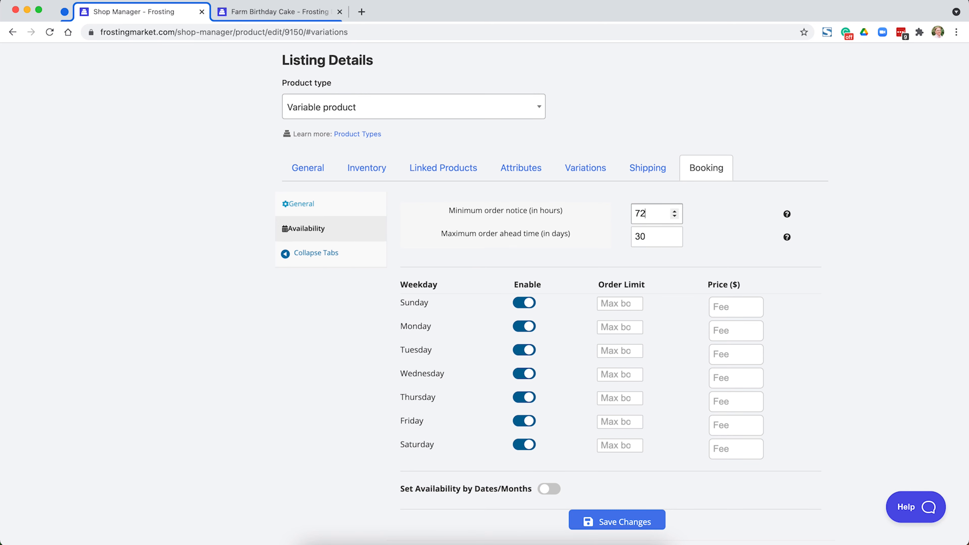
double_click(657, 243)
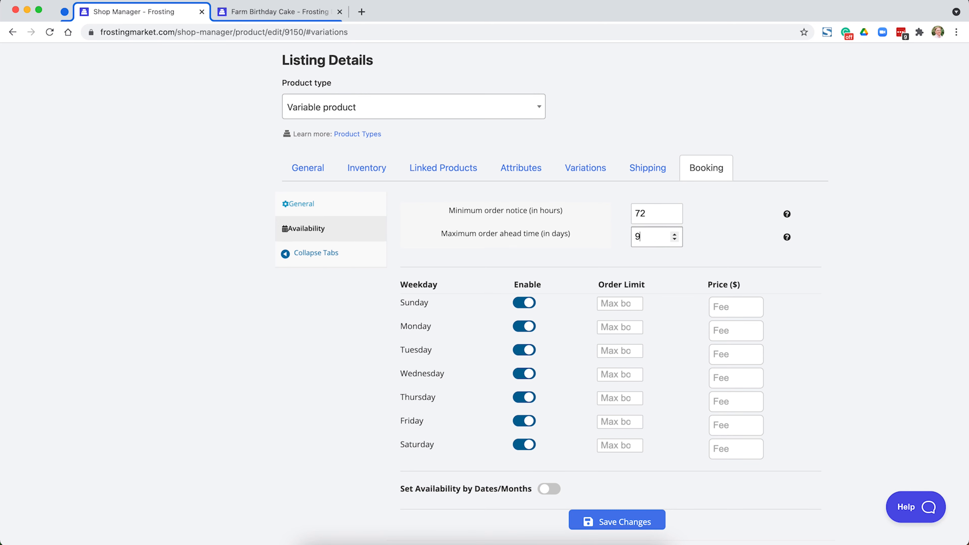
left_click(525, 305)
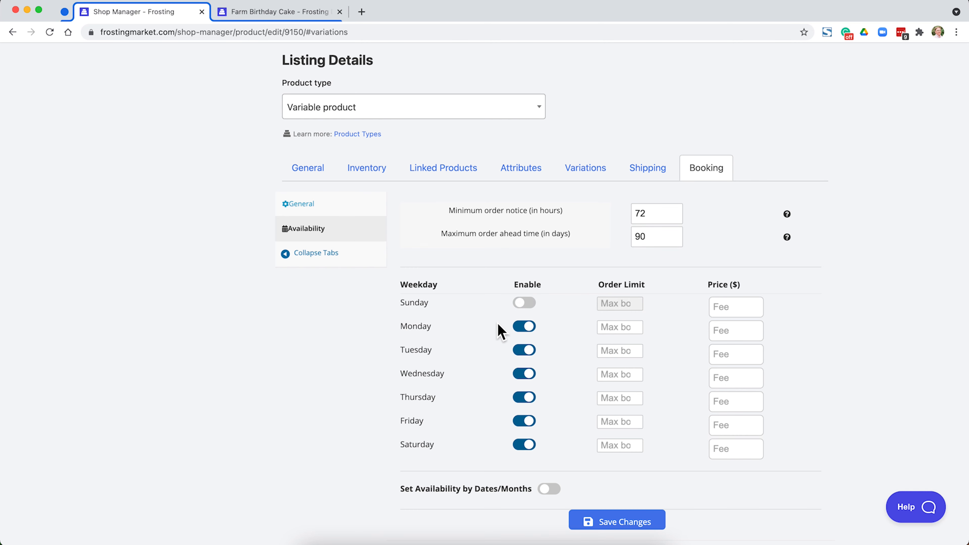
scroll(497, 330, "down", 3)
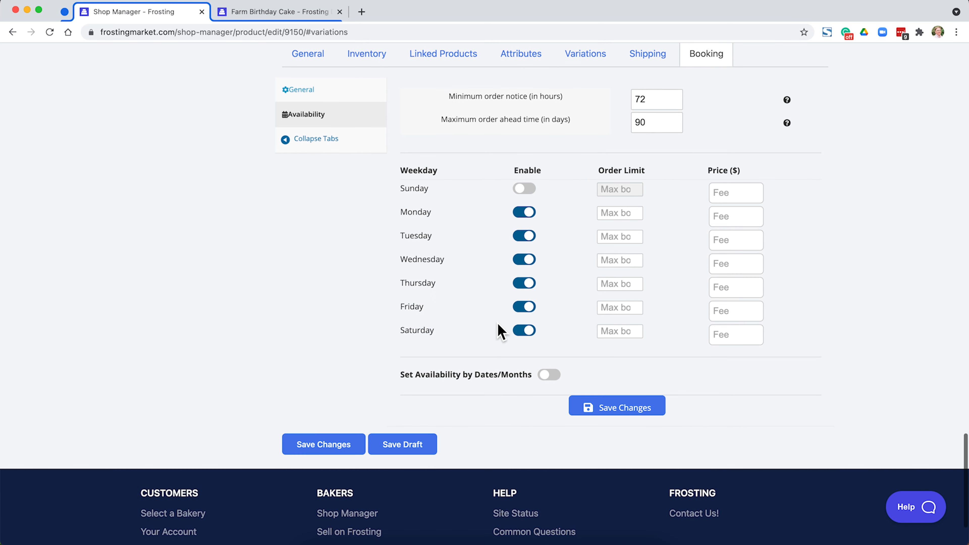
left_click(598, 409)
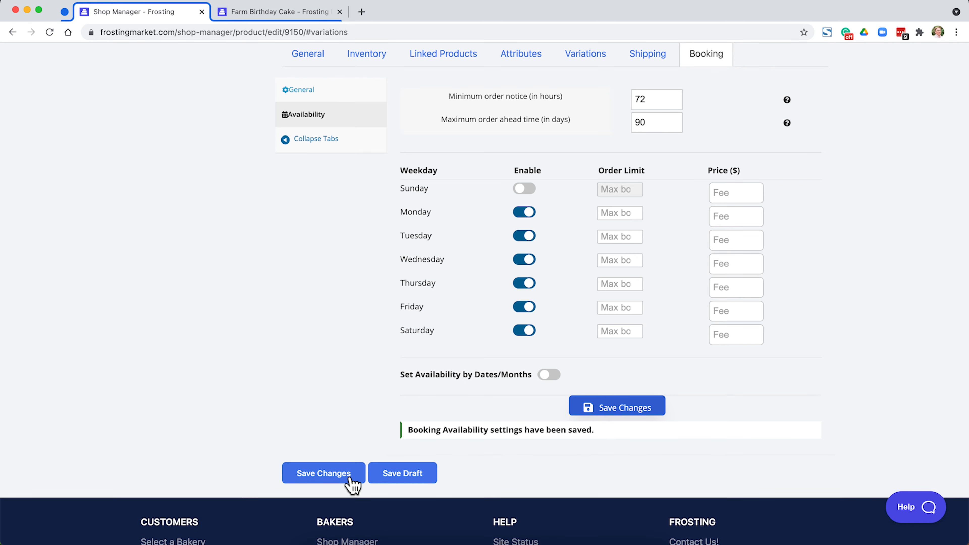
left_click(349, 480)
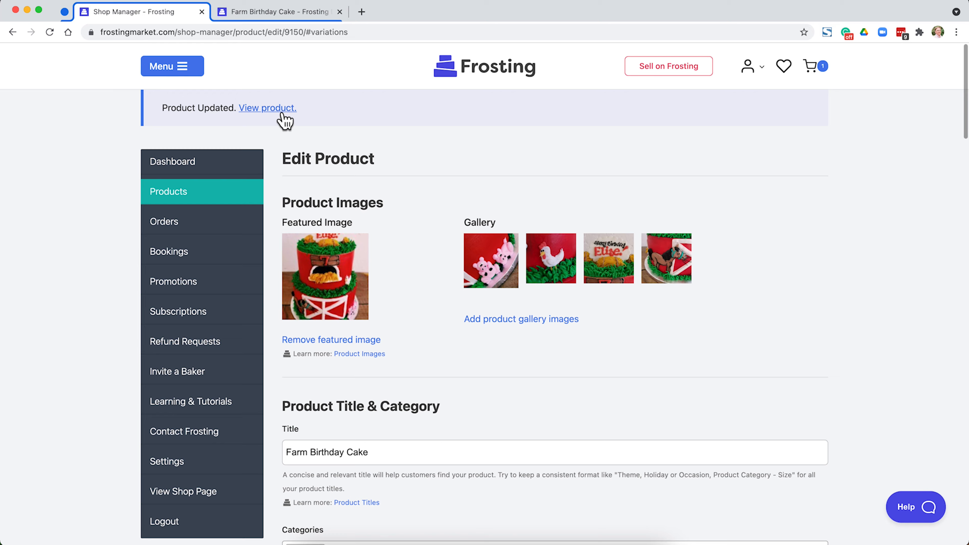
On the updated product's public page, choose size 6-8 Tiered Round - 30 servings, flavor Chocolate and filling Lemon
left_click(283, 111)
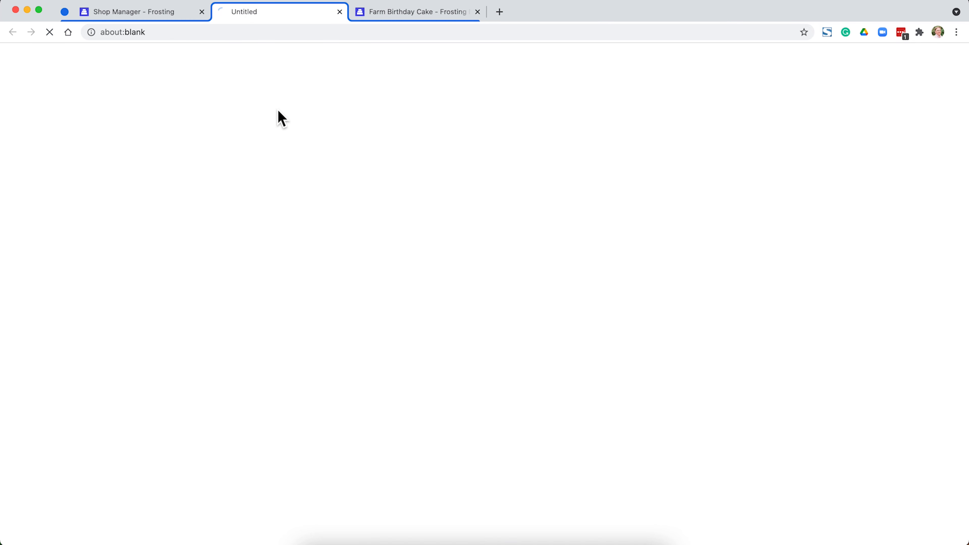
left_click(612, 340)
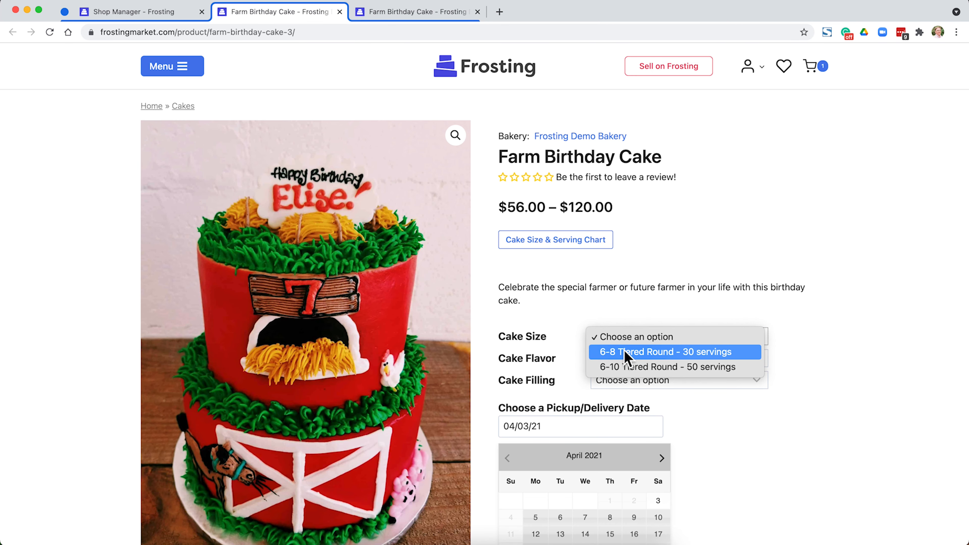
left_click(597, 352)
scroll(551, 357, "down", 3)
left_click(630, 272)
left_click(612, 284)
left_click(648, 289)
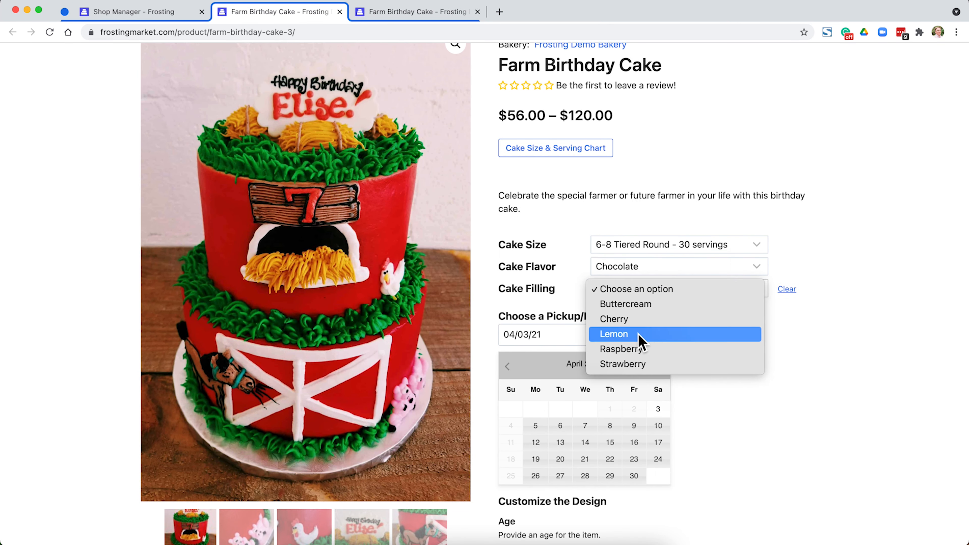
left_click(641, 334)
Choose the pickup date 04/15/21, enter age 7 and a Happy Birthday inscription with the child's name, and add the cake to the cart
scroll(648, 336, "down", 3)
left_click(612, 313)
scroll(623, 325, "down", 3)
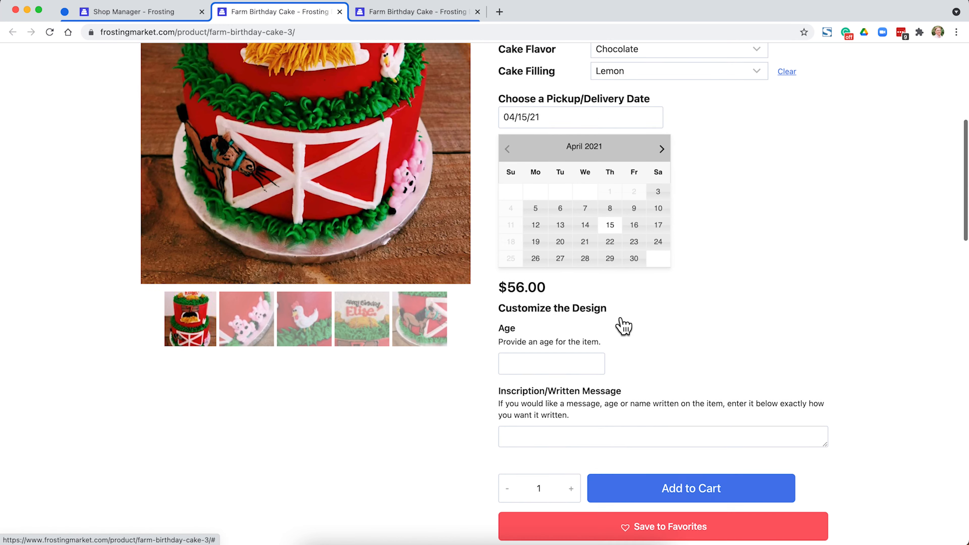
left_click(573, 328)
type("7")
key("Tab")
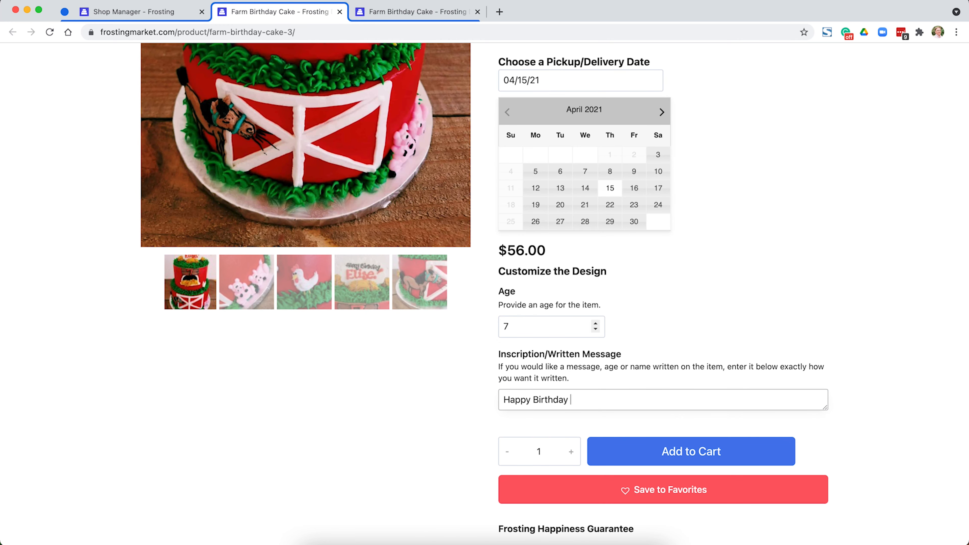
type("Happy Birthday Ben!")
left_click(632, 450)
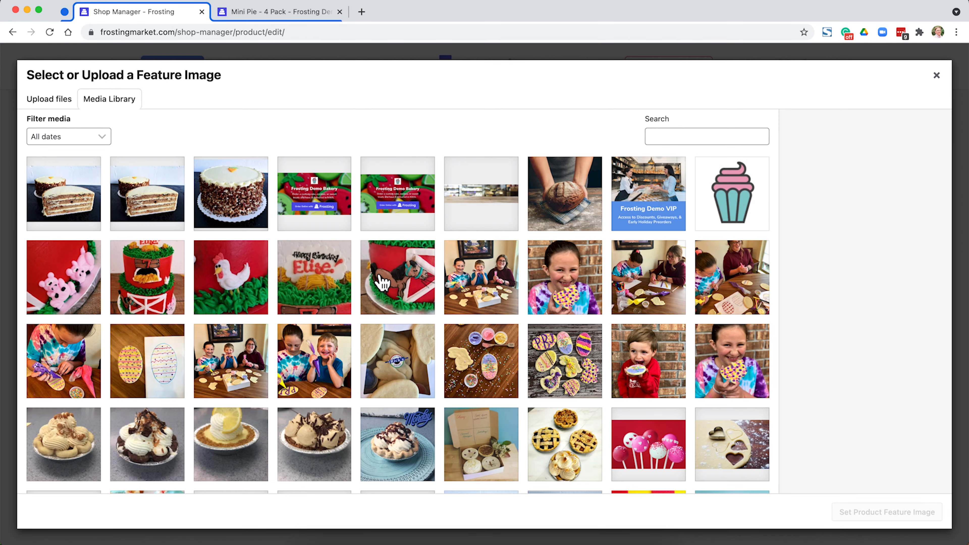
For the new mini pie product, use the boxed pies photo as feature image and add the mini pie photos to the gallery
left_click(478, 444)
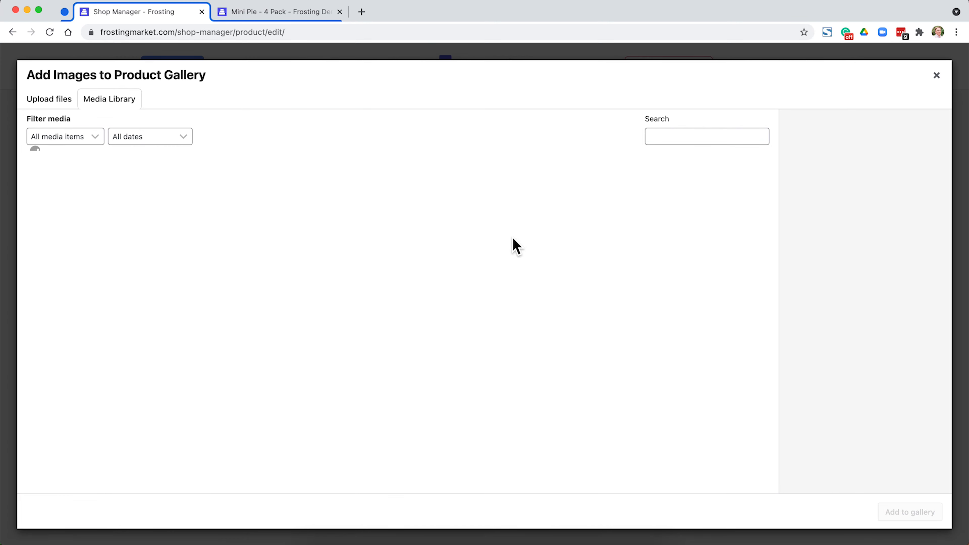
left_click(75, 443)
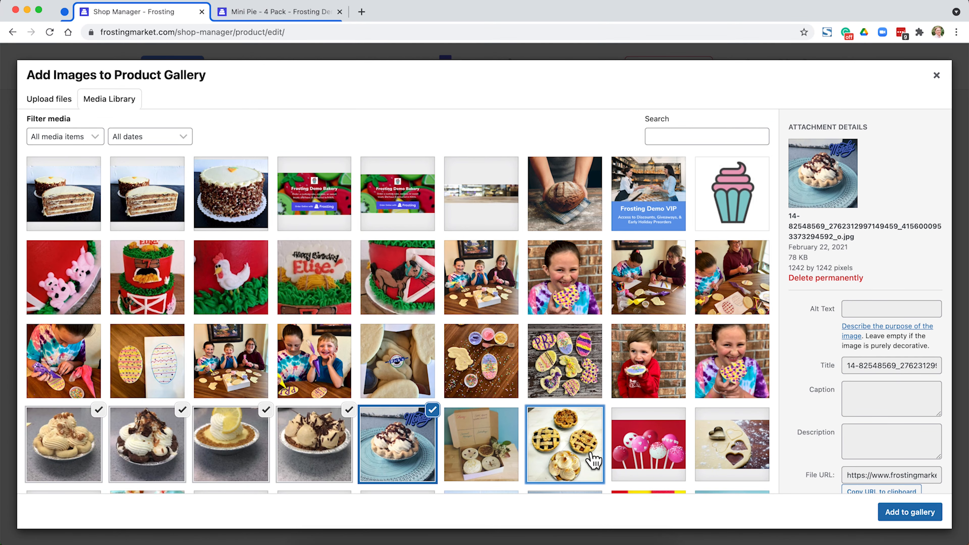
left_click(910, 512)
Title the new product Mini Pie - 4 Pack and fill in its short and long descriptions
left_click(493, 290)
type("Mini P")
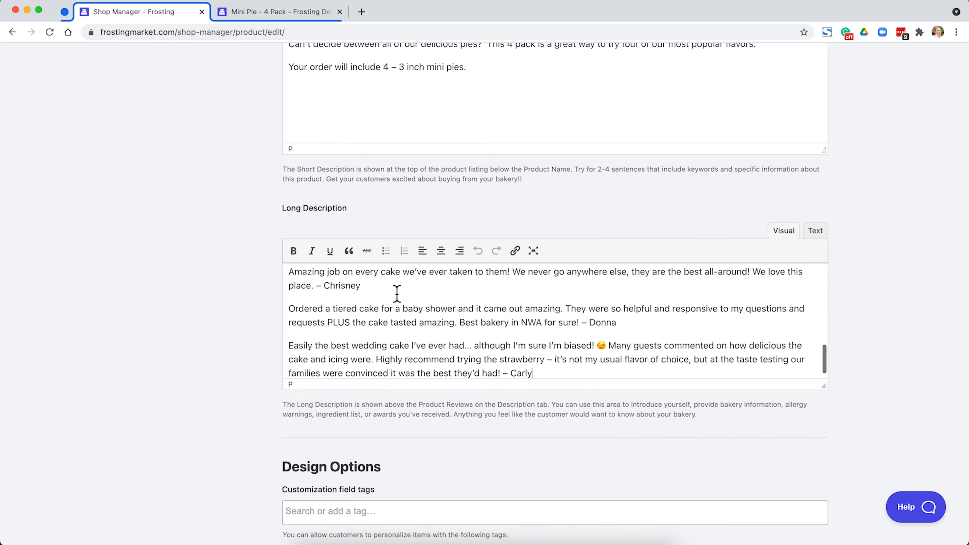
Set the mini pie listing's tax rate to Frosting Demo Bakery and its product type to Variable product
scroll(397, 414, "down", 7)
scroll(398, 416, "down", 12)
scroll(402, 424, "up", 1)
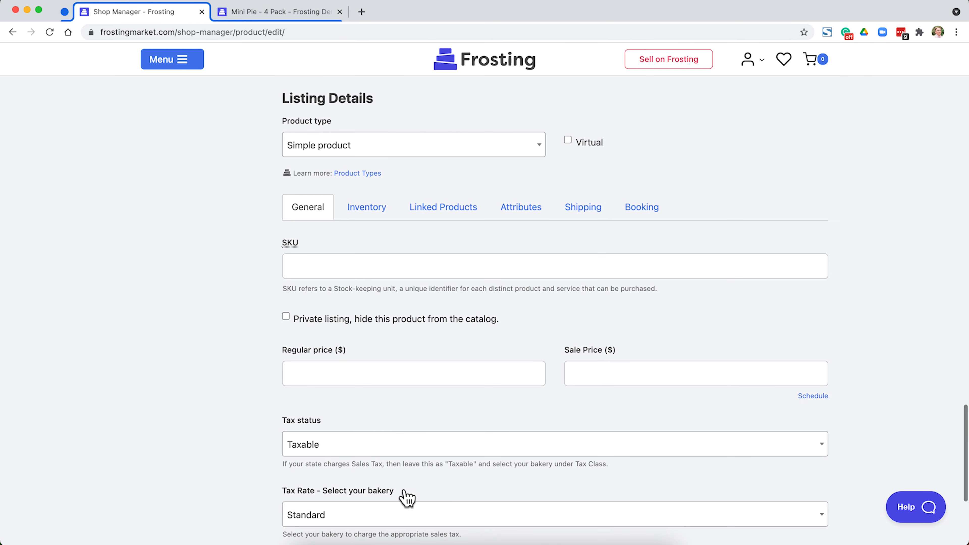
left_click(407, 509)
left_click(408, 426)
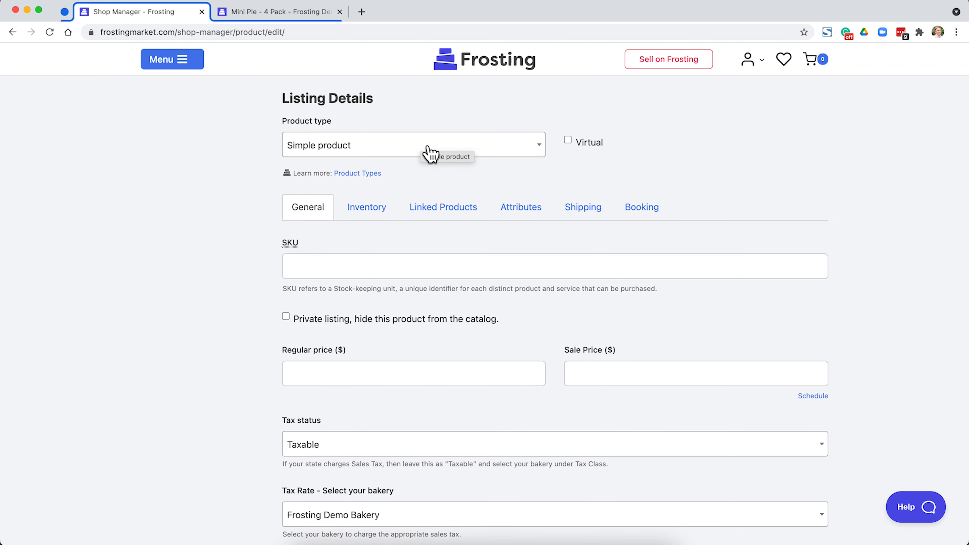
left_click(430, 153)
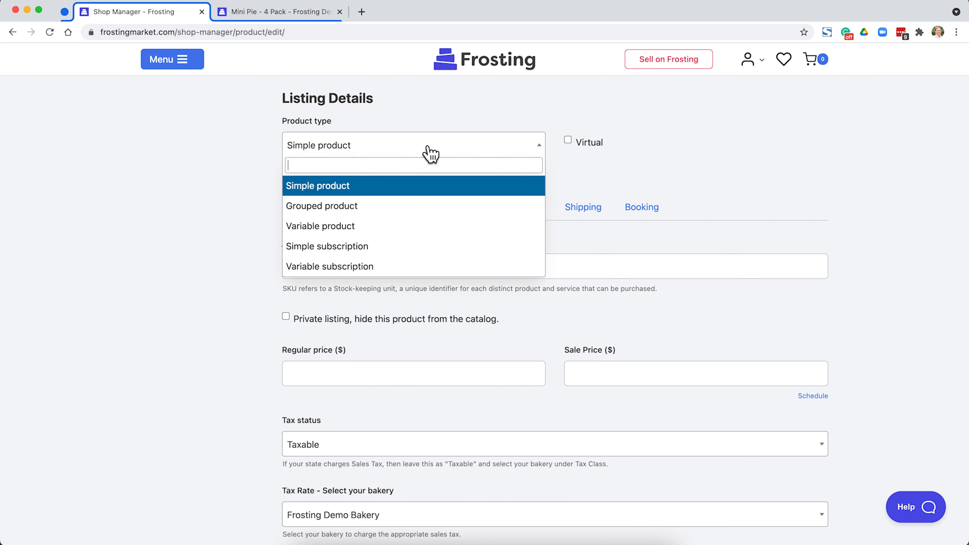
left_click(427, 232)
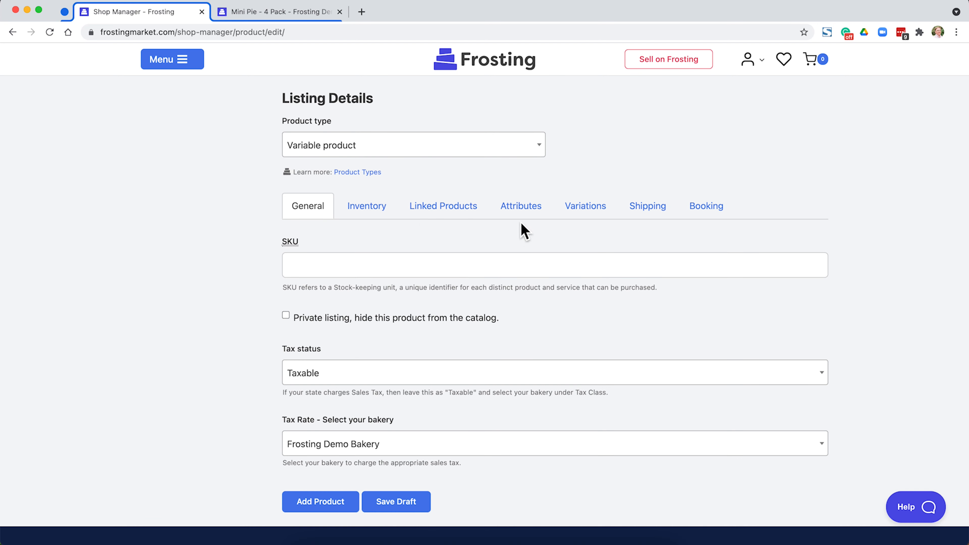
Add the 1st, 2nd, 3rd and 4th Pie Choice attributes to the product
left_click(536, 216)
left_click(353, 317)
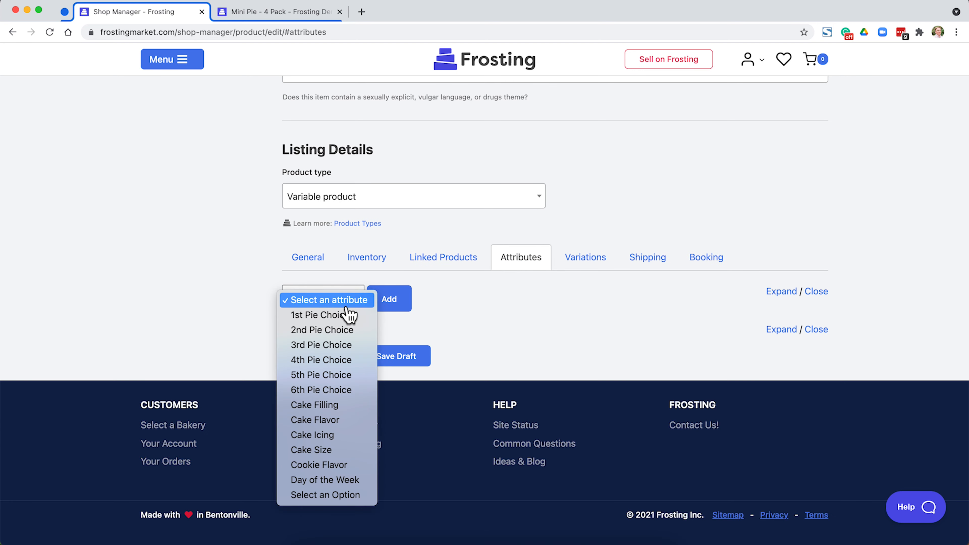
left_click(349, 316)
left_click(390, 304)
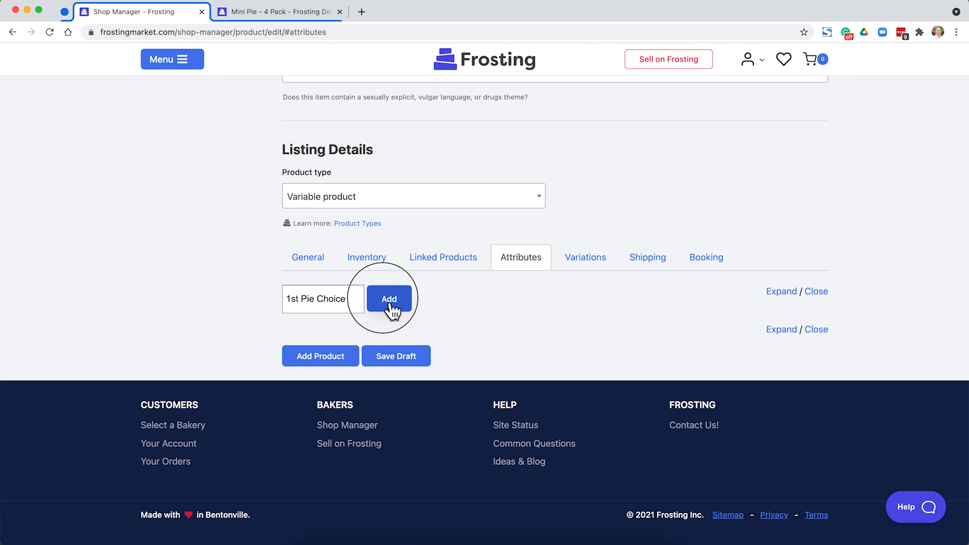
left_click(346, 311)
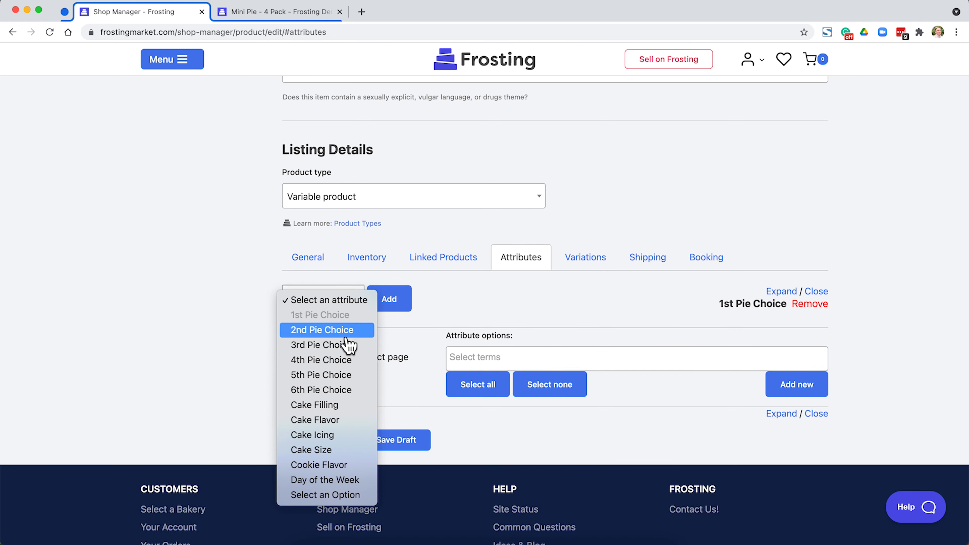
left_click(386, 299)
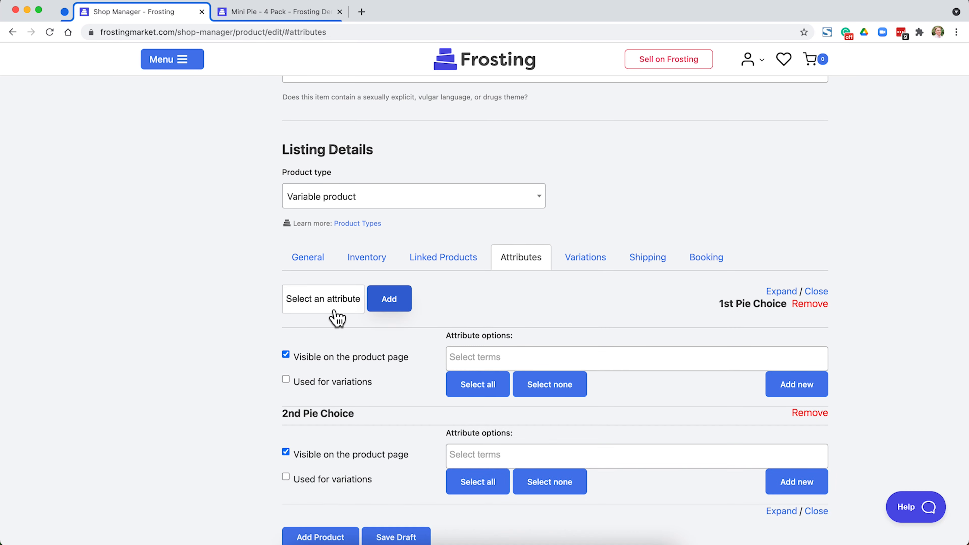
left_click(336, 318)
left_click(321, 346)
left_click(389, 308)
left_click(340, 316)
left_click(339, 360)
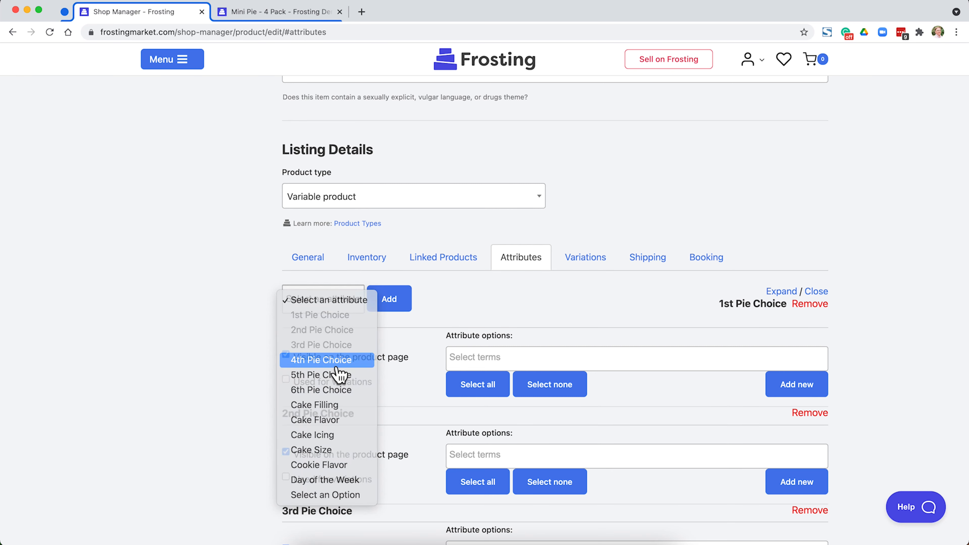
left_click(401, 310)
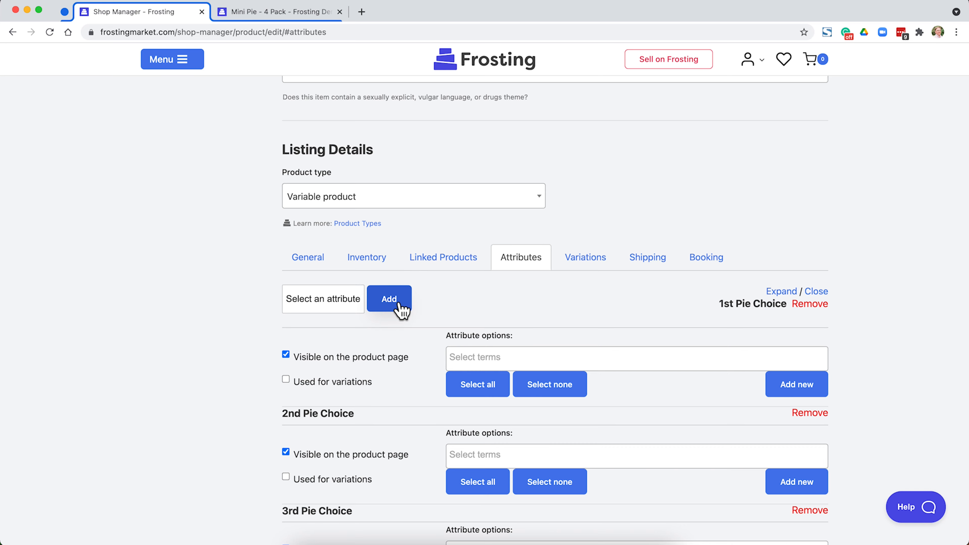
Mark all four pie choice attributes as used for variations
scroll(398, 307, "down", 3)
left_click(289, 291)
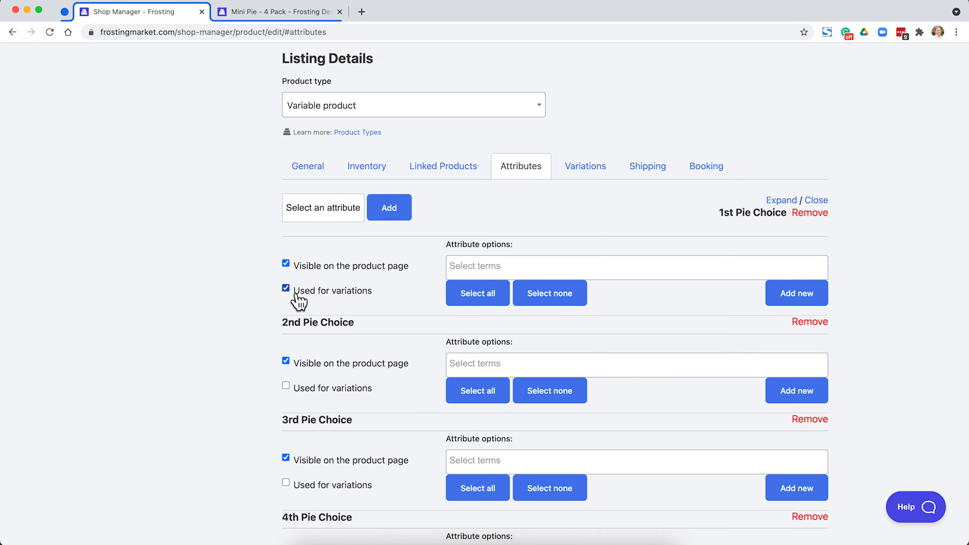
scroll(294, 294, "down", 3)
left_click(286, 276)
left_click(287, 373)
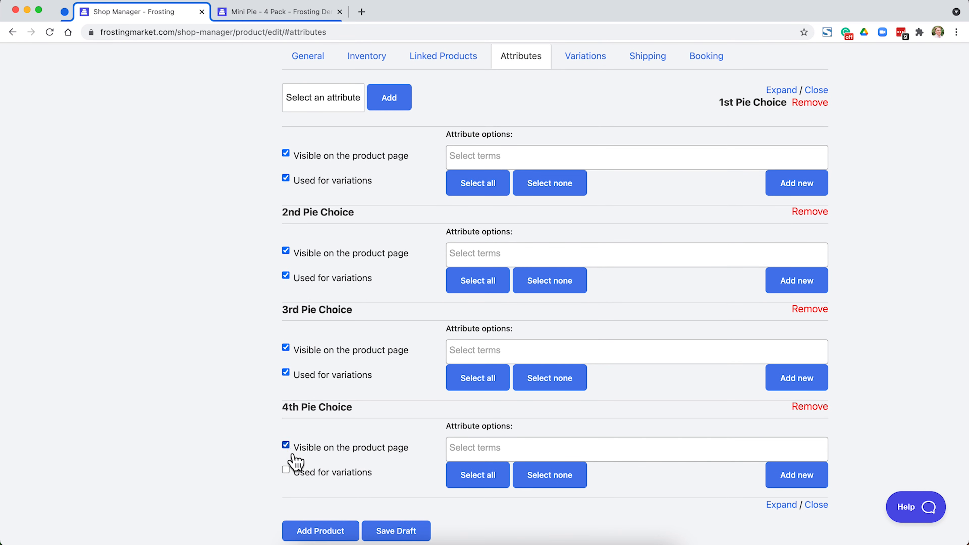
left_click(289, 474)
Include every available pie flavor as an option in each of the four pie choice attributes
left_click(537, 156)
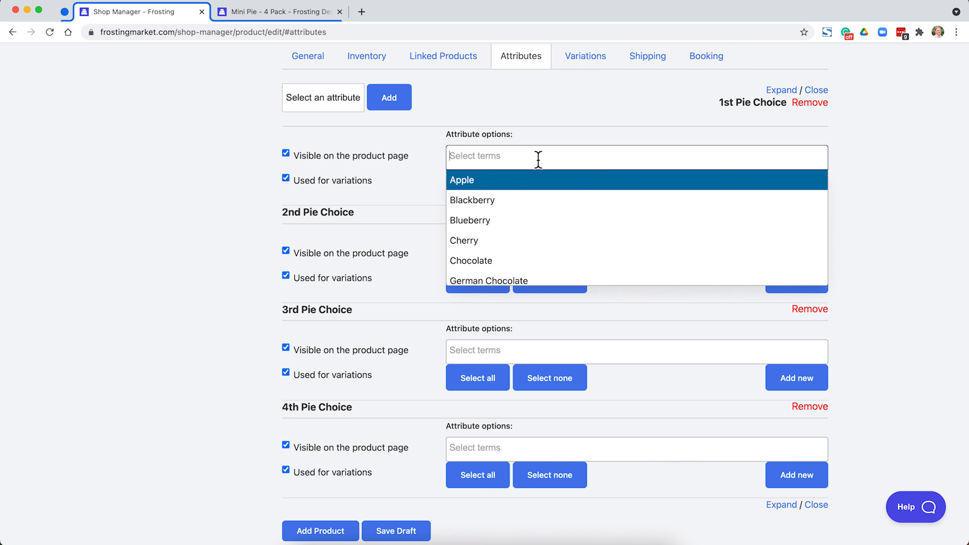
scroll(541, 212, "down", 5)
scroll(542, 210, "up", 5)
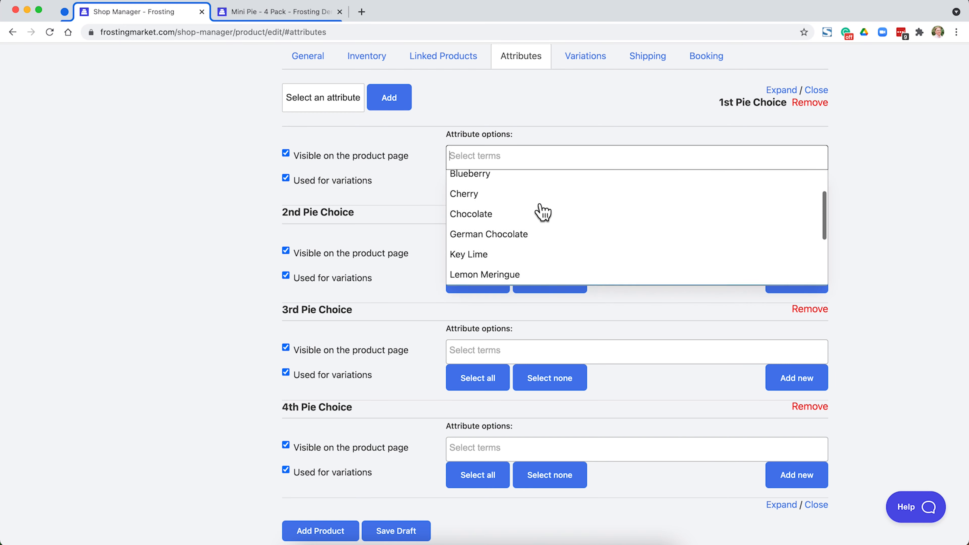
left_click(546, 145)
left_click(482, 189)
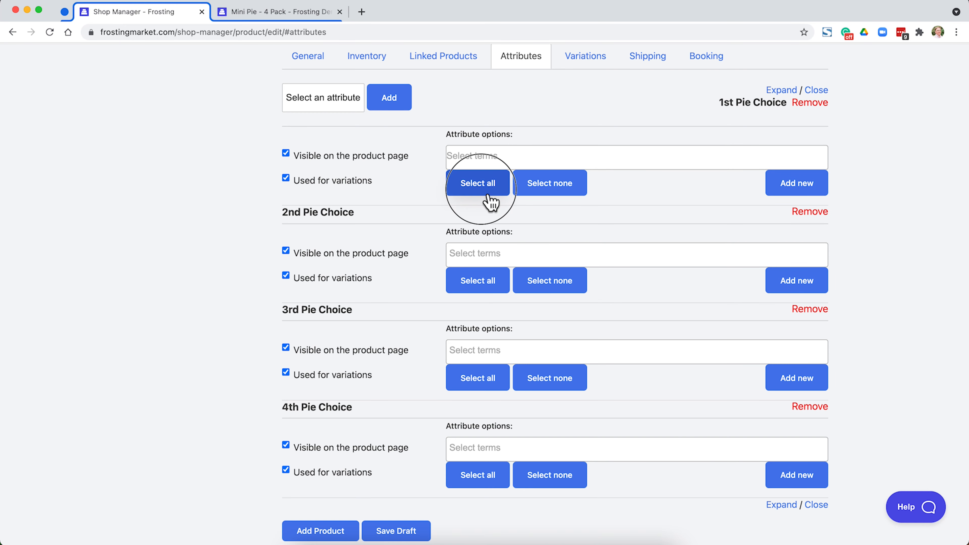
left_click(480, 309)
left_click(481, 444)
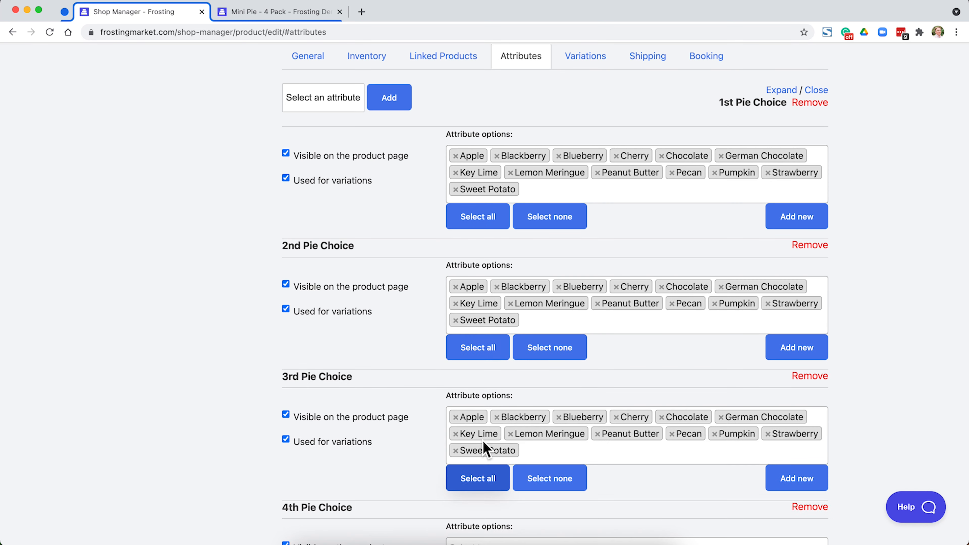
scroll(483, 443, "down", 4)
left_click(478, 438)
scroll(483, 450, "up", 10)
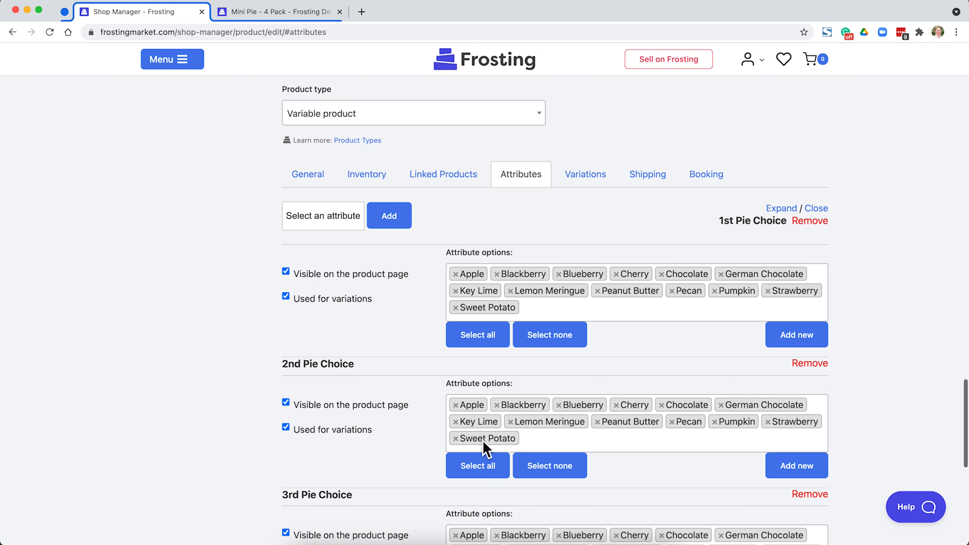
Create one variation covering any four pie choices with a regular price of 19.99, and add the product to the shop
left_click(584, 179)
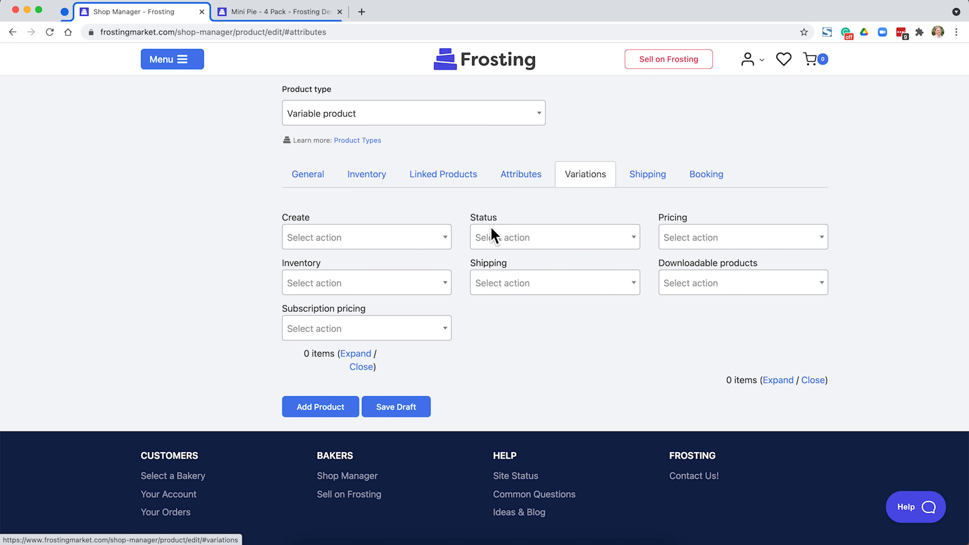
left_click(440, 248)
left_click(369, 278)
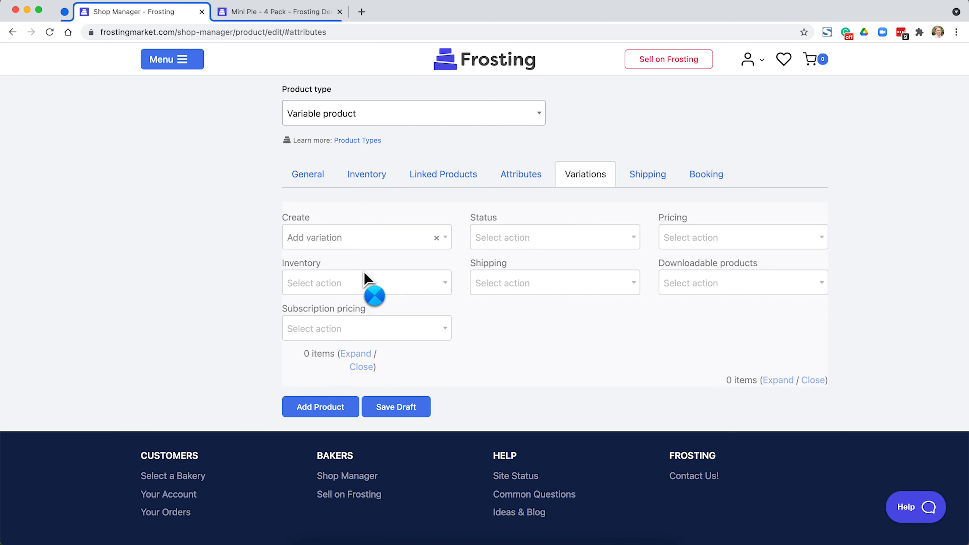
scroll(371, 285, "down", 3)
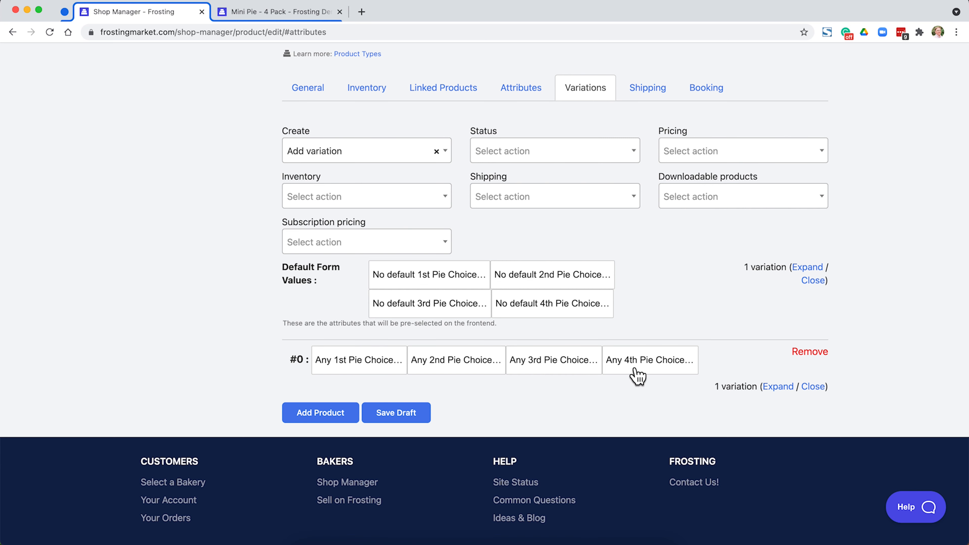
left_click(700, 153)
left_click(700, 191)
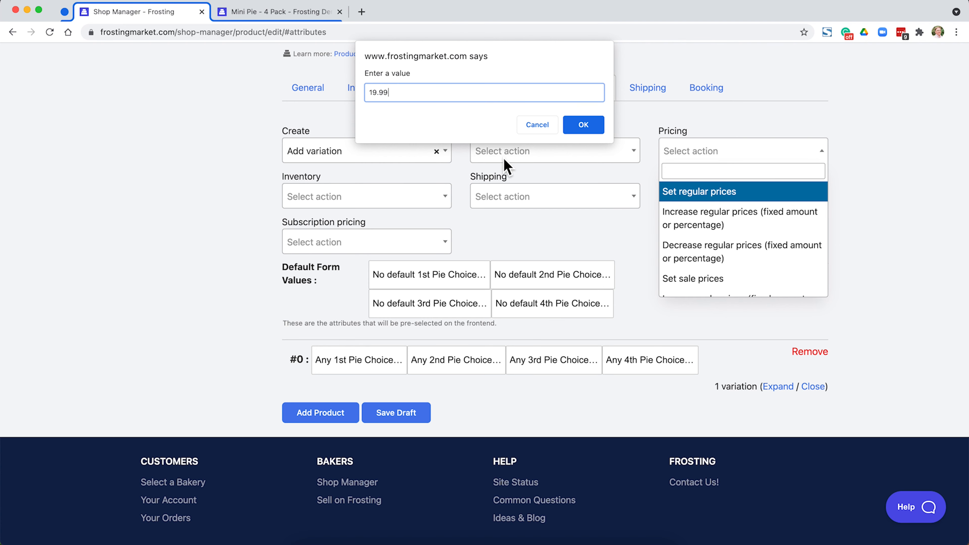
left_click(584, 125)
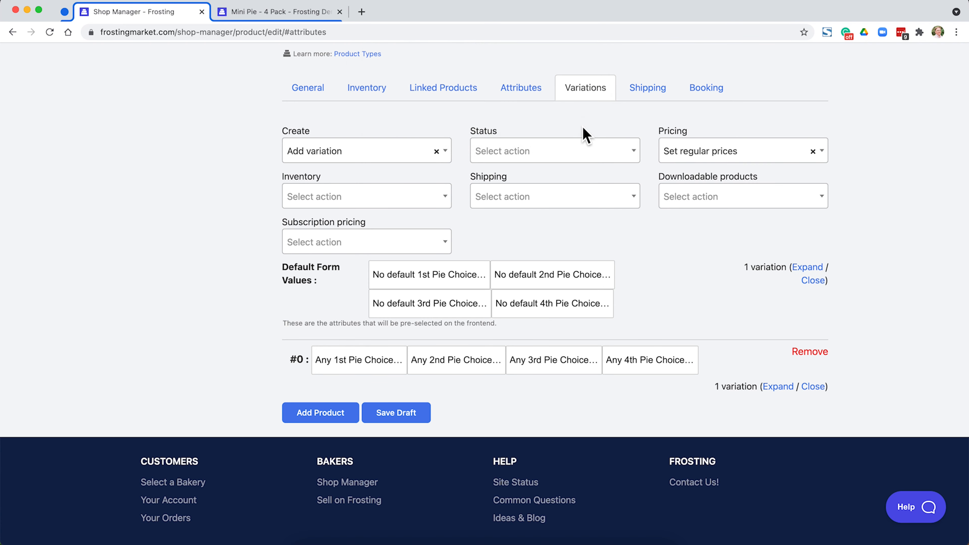
left_click(338, 413)
Enable booking with a 48-hour minimum order notice and Sunday turned off, and save the booking and product changes
left_click(719, 155)
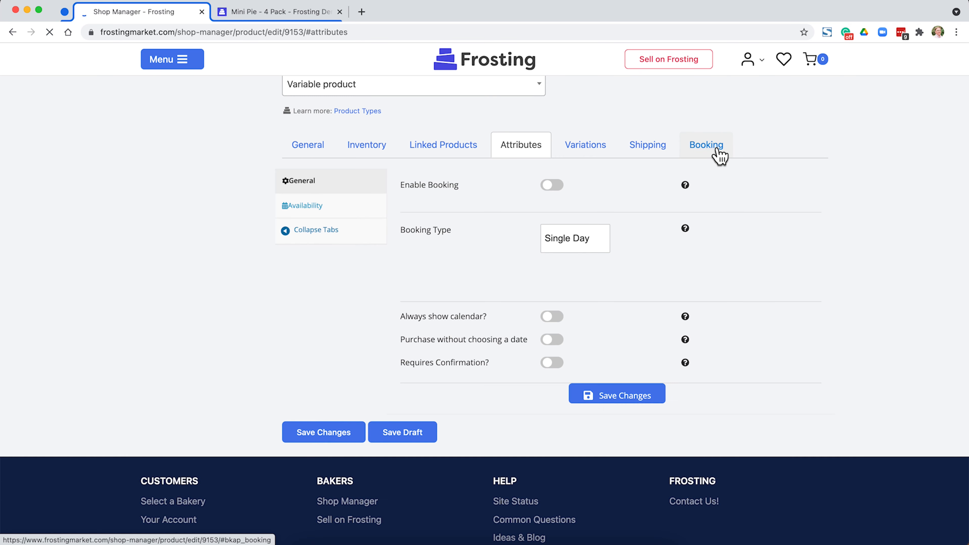
left_click(552, 185)
left_click(375, 210)
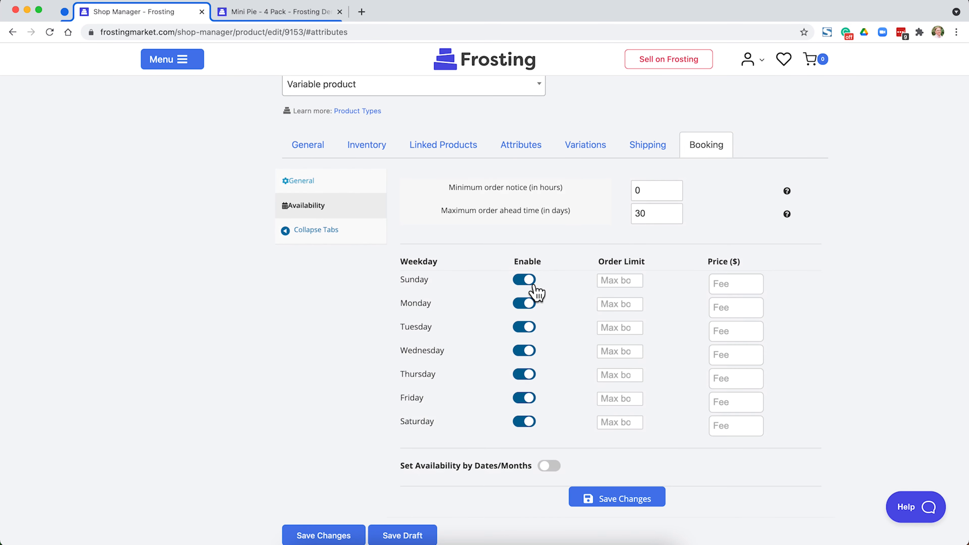
left_click(524, 280)
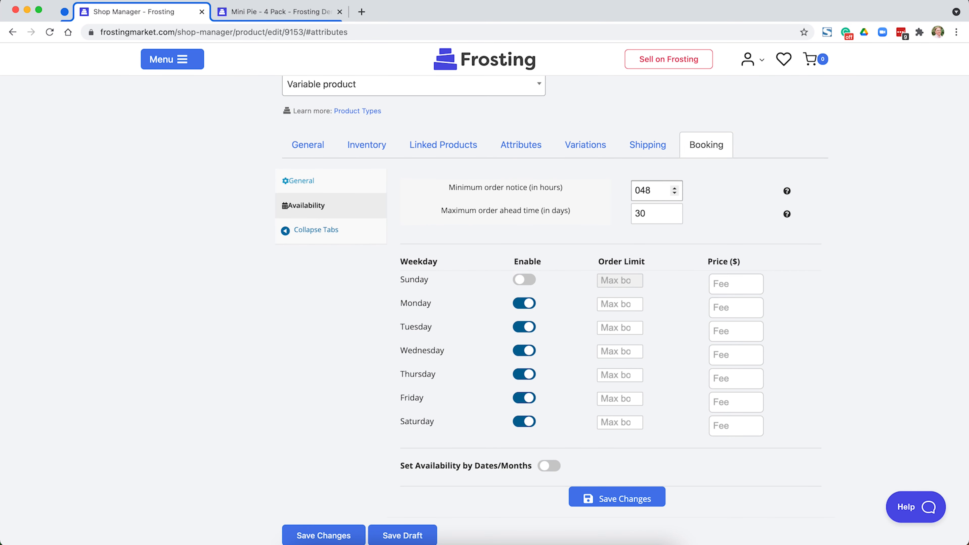
left_click(588, 504)
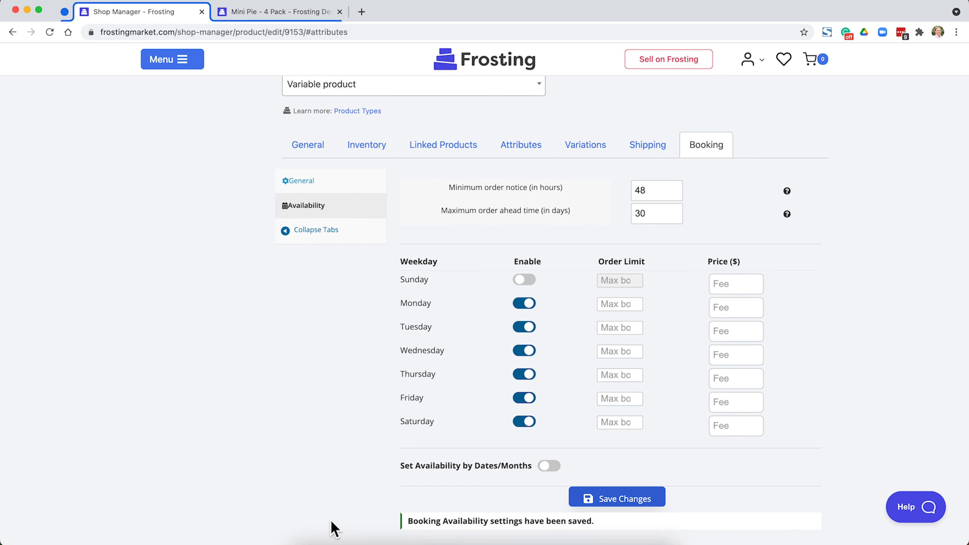
scroll(331, 528, "down", 3)
left_click(324, 455)
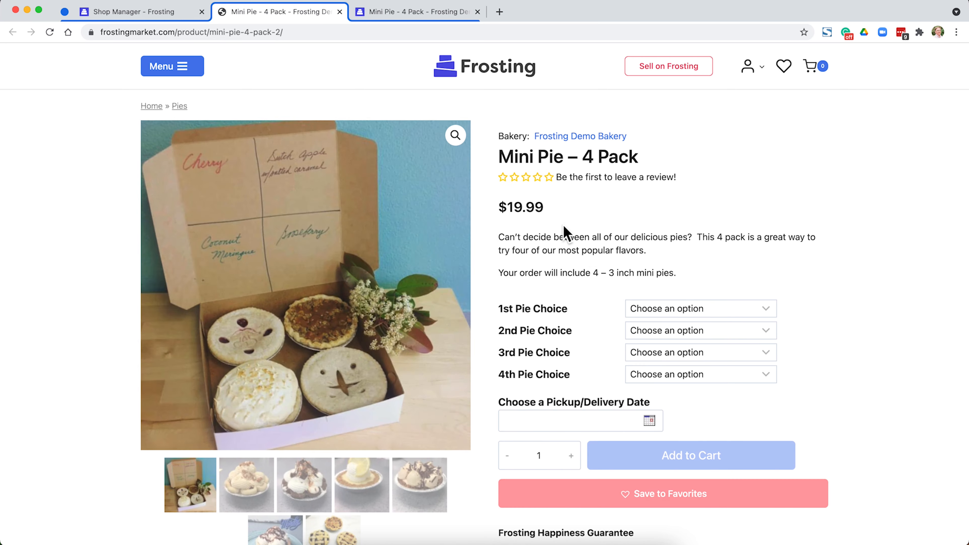
On the Mini Pie - 4 Pack public page, check the flavor options offered for the pie choices
left_click(654, 313)
left_click(601, 311)
left_click(659, 327)
left_click(603, 341)
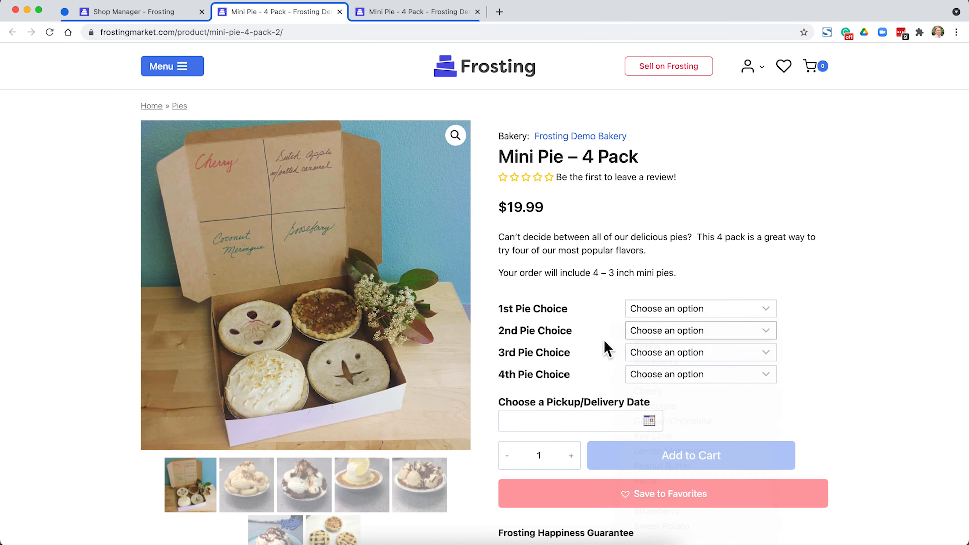
left_click(647, 352)
left_click(614, 376)
left_click(610, 375)
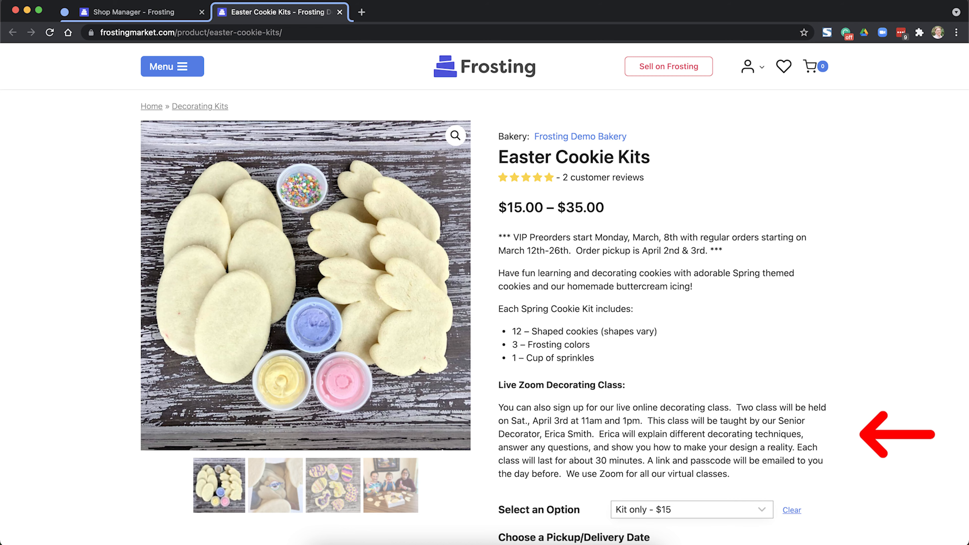
On the Easter Cookie Kits public page, review the kit and class options, leaving Kit only - $15 selected
scroll(854, 395, "down", 5)
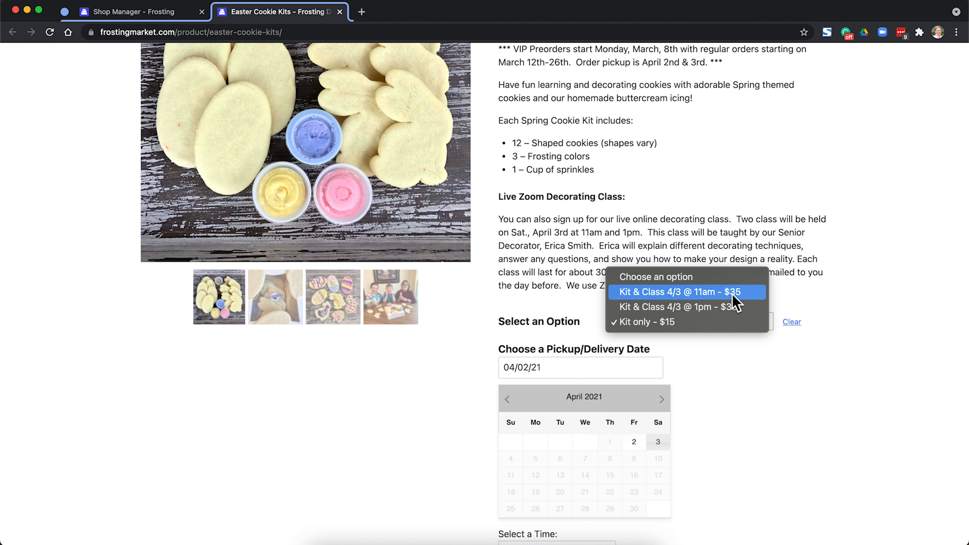
left_click(731, 361)
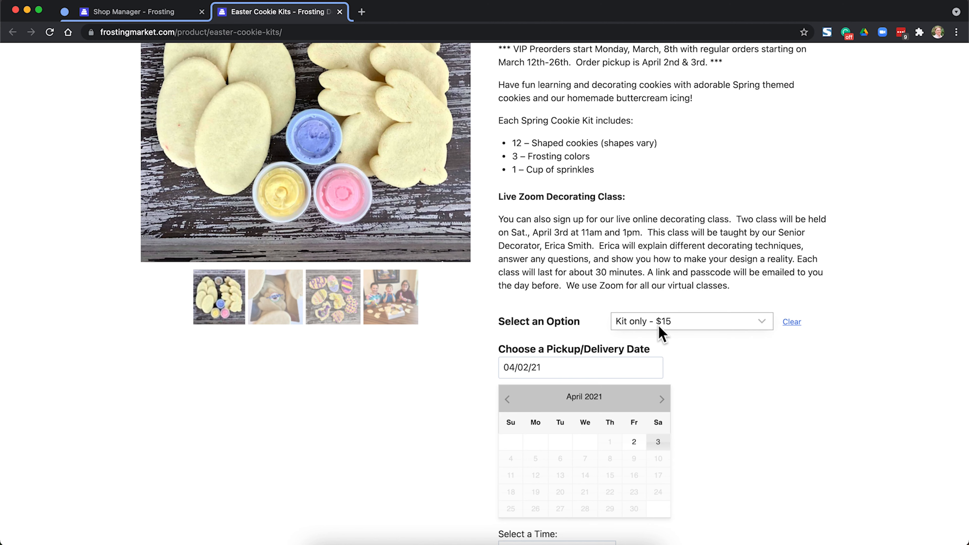
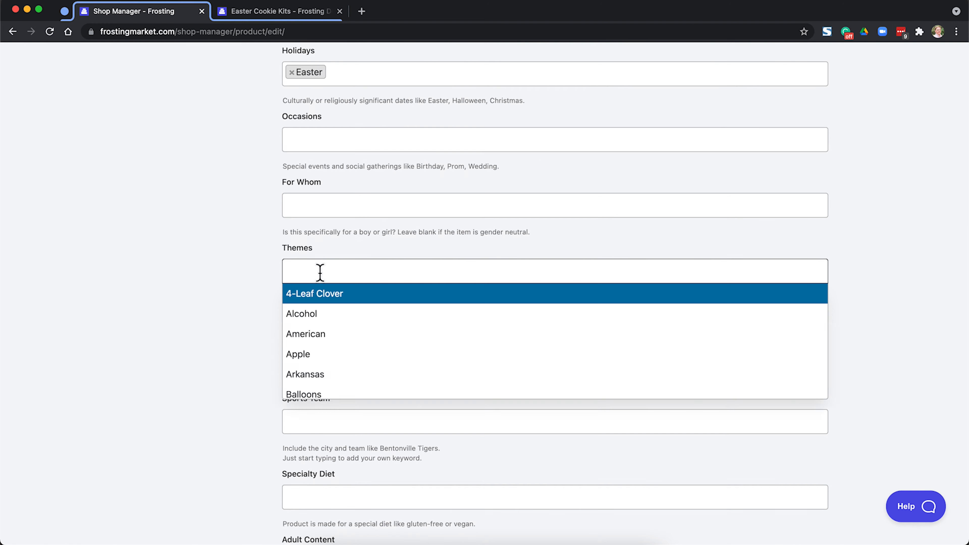
Add the themes matching "Egg" and "Bu" to the new Easter product
type("Egg")
key("Return")
type("Bu")
key("Return")
Make the Easter listing a Variable product and set its tax rate to Frosting Demo Bakery
scroll(276, 297, "down", 10)
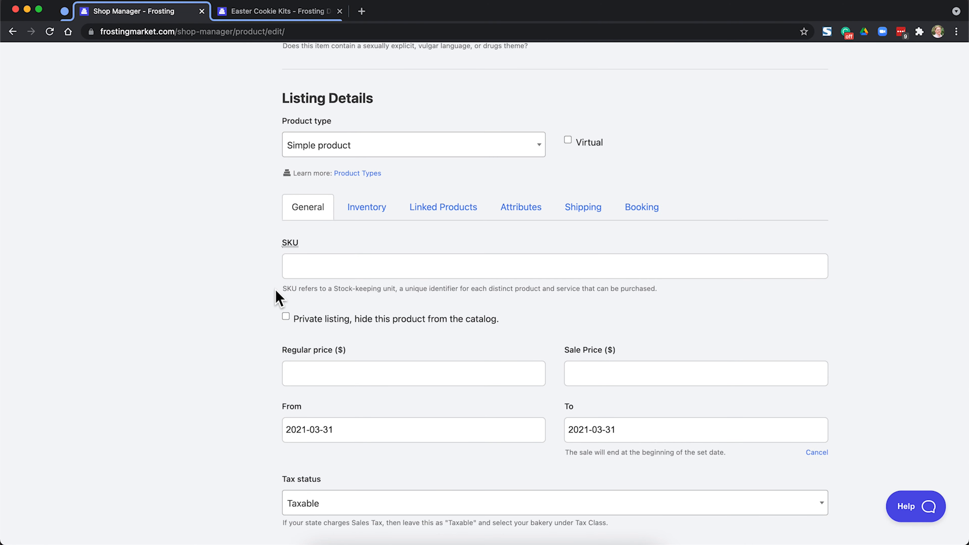
left_click(394, 149)
left_click(387, 231)
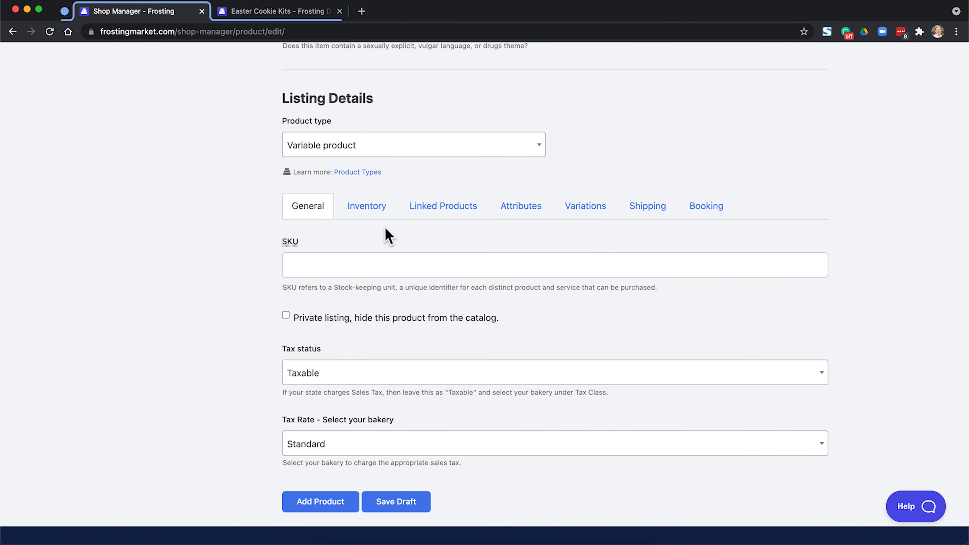
left_click(337, 446)
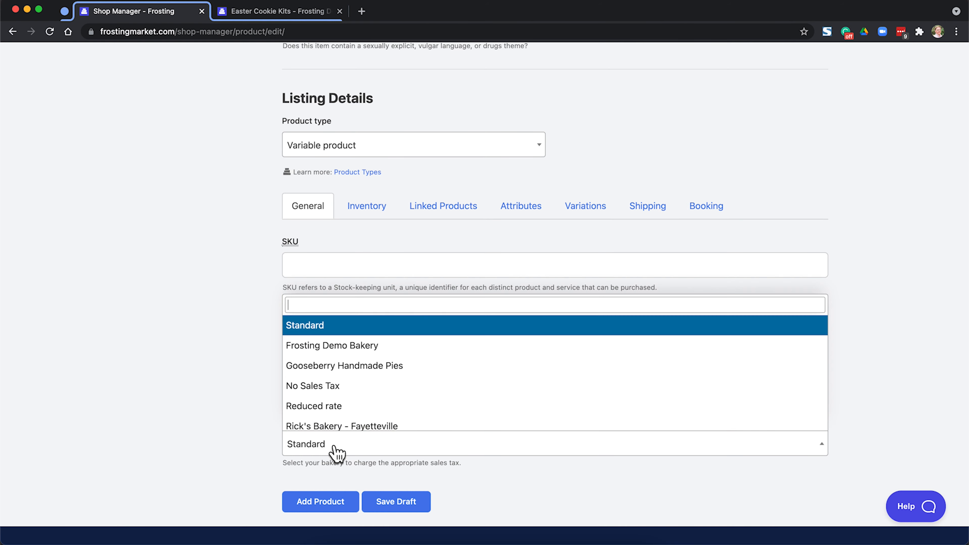
left_click(357, 352)
Add the "Select an Option" attribute to the product and mark it as used for variations
left_click(534, 206)
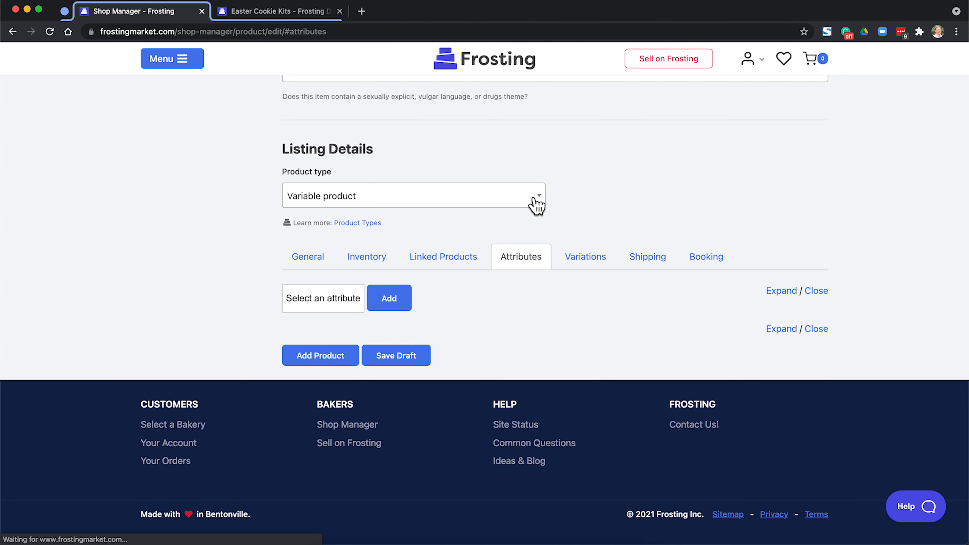
left_click(308, 305)
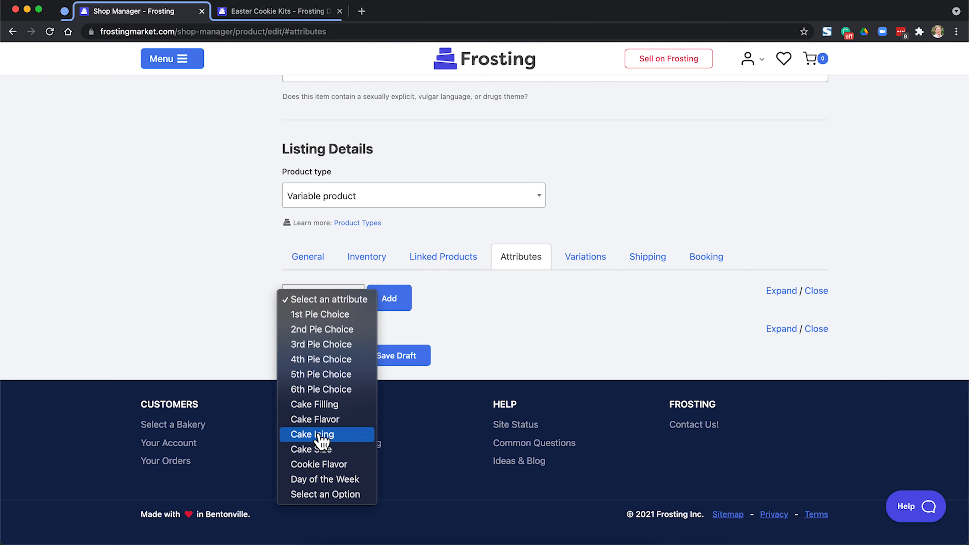
left_click(323, 495)
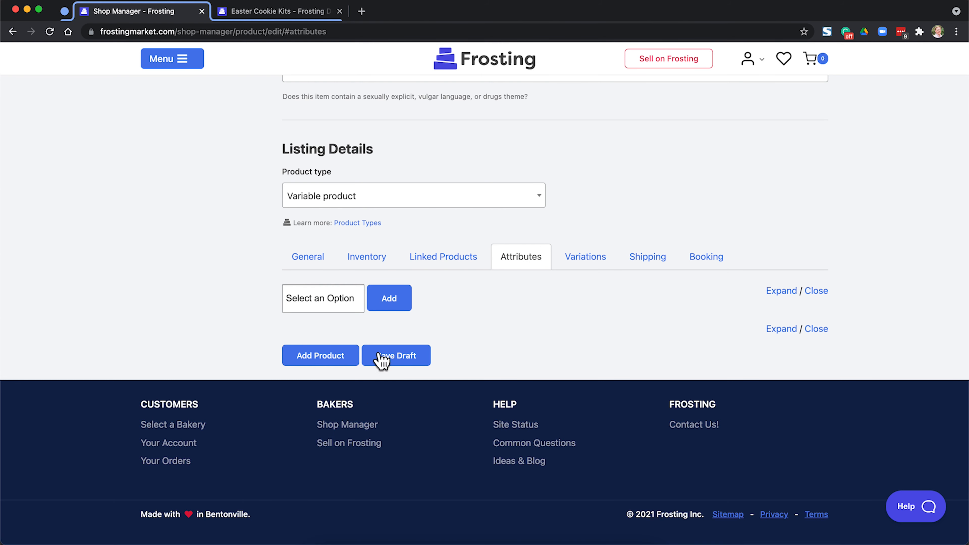
left_click(387, 308)
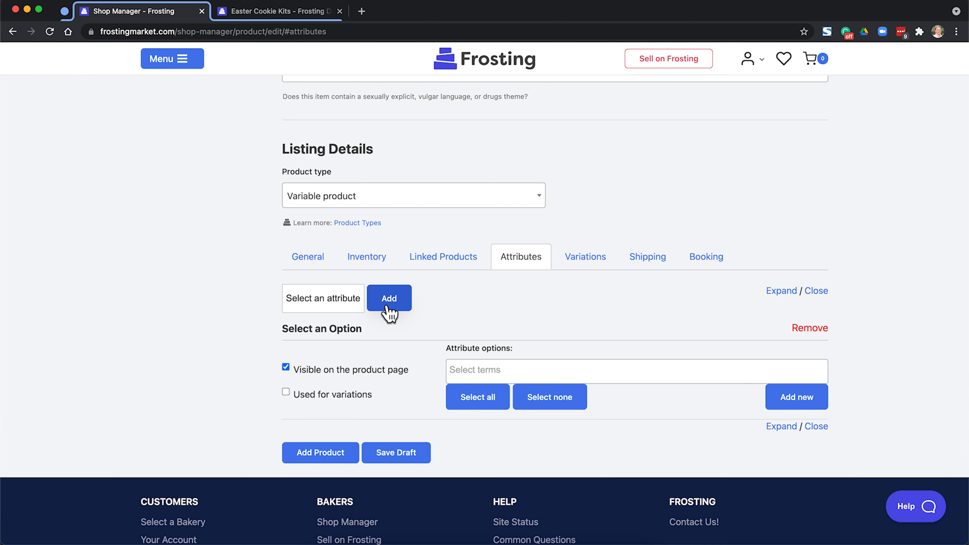
scroll(452, 304, "down", 2)
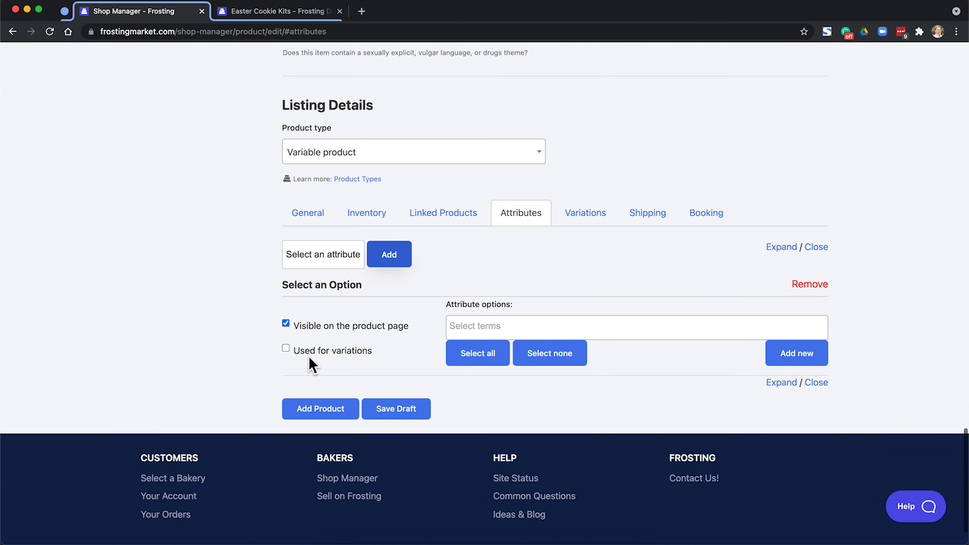
left_click(285, 348)
Give the attribute the options Kit only - $15, Kit & Class 4/3 @ 11am - $35 and Kit & Class 4/3 @ 1pm - $35
left_click(505, 325)
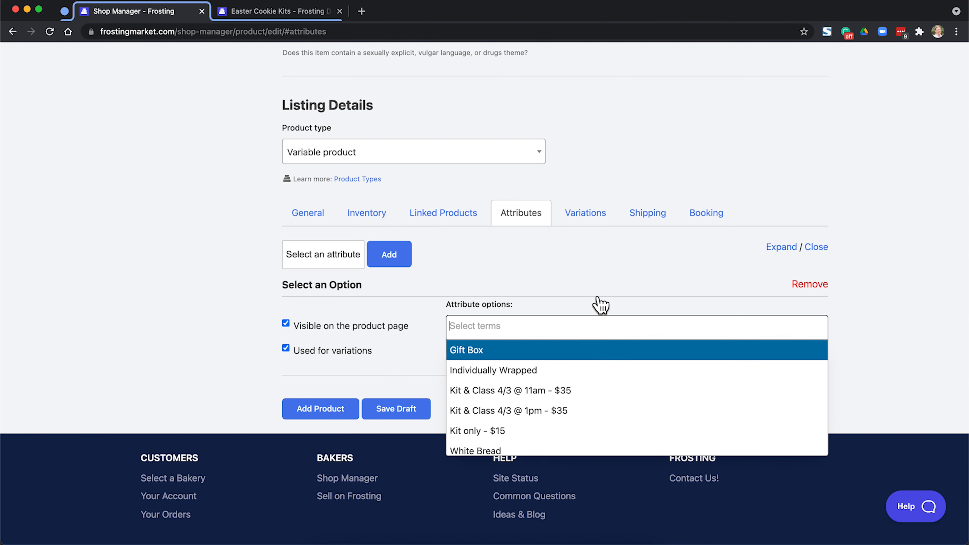
left_click(601, 281)
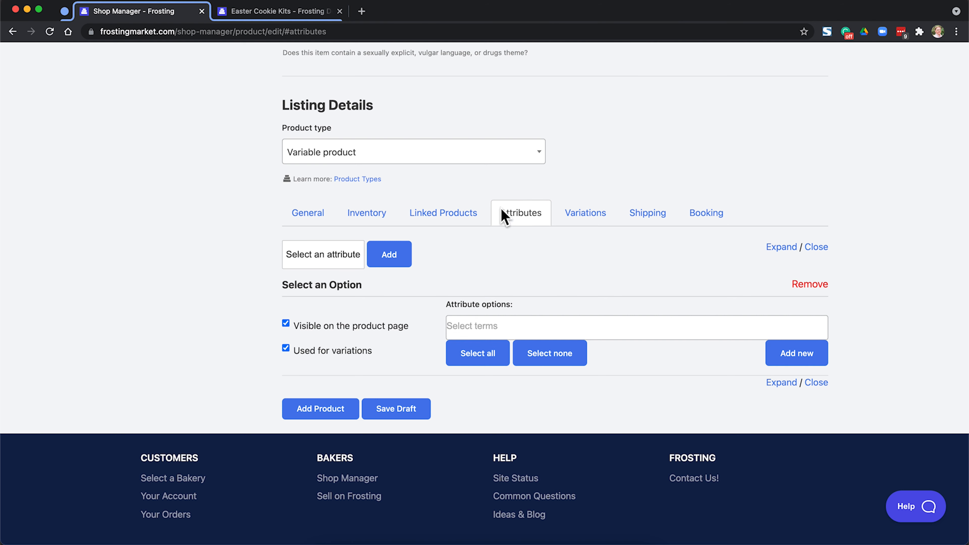
left_click(602, 324)
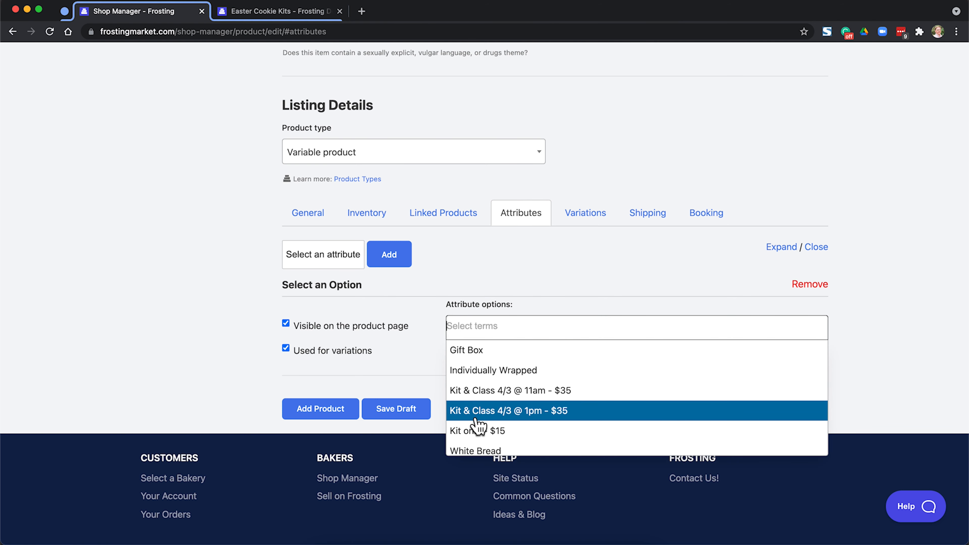
left_click(477, 431)
left_click(552, 329)
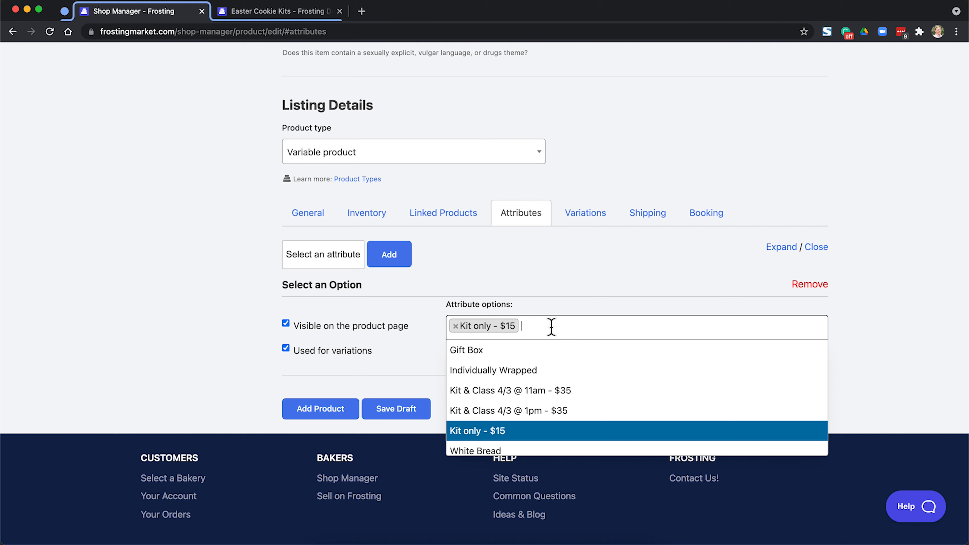
left_click(559, 397)
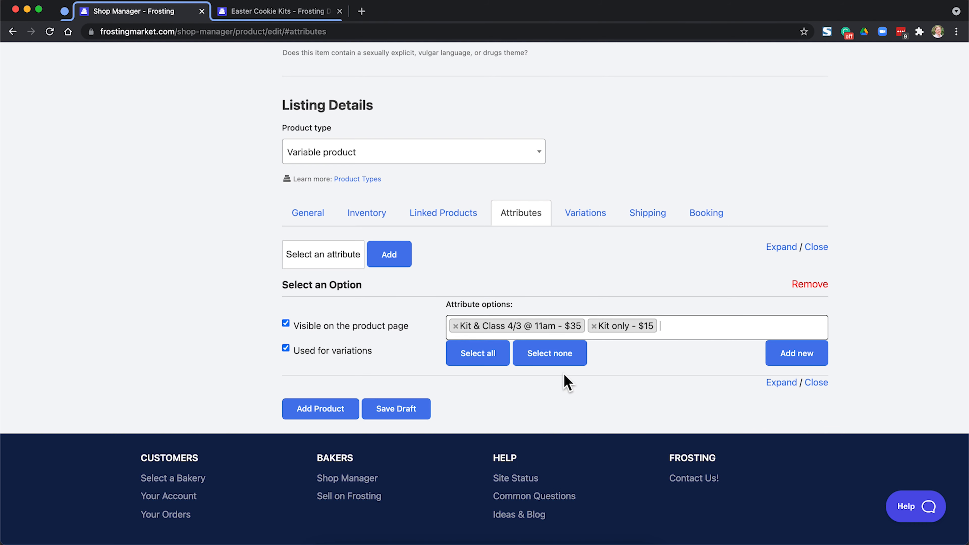
left_click(659, 328)
left_click(632, 412)
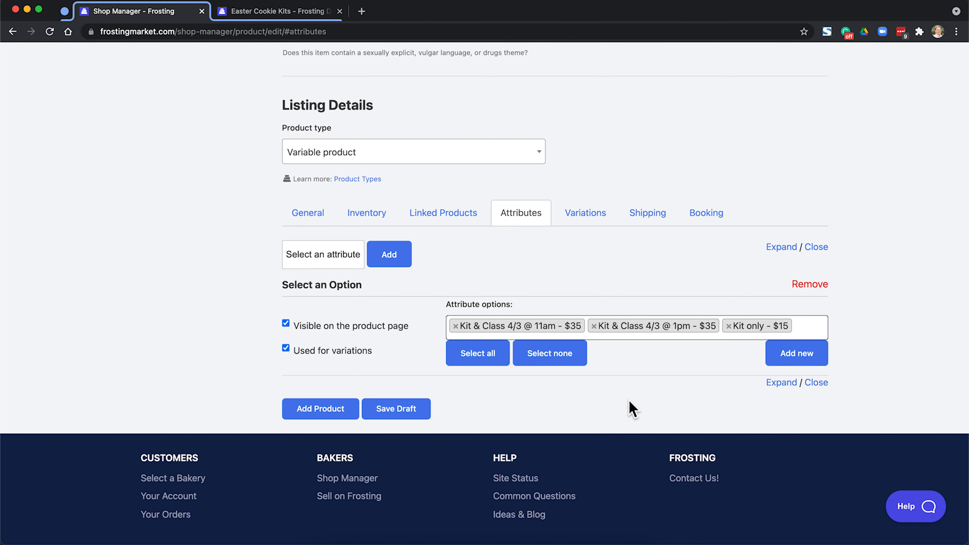
Create variations from all attributes and confirm linking them
left_click(591, 218)
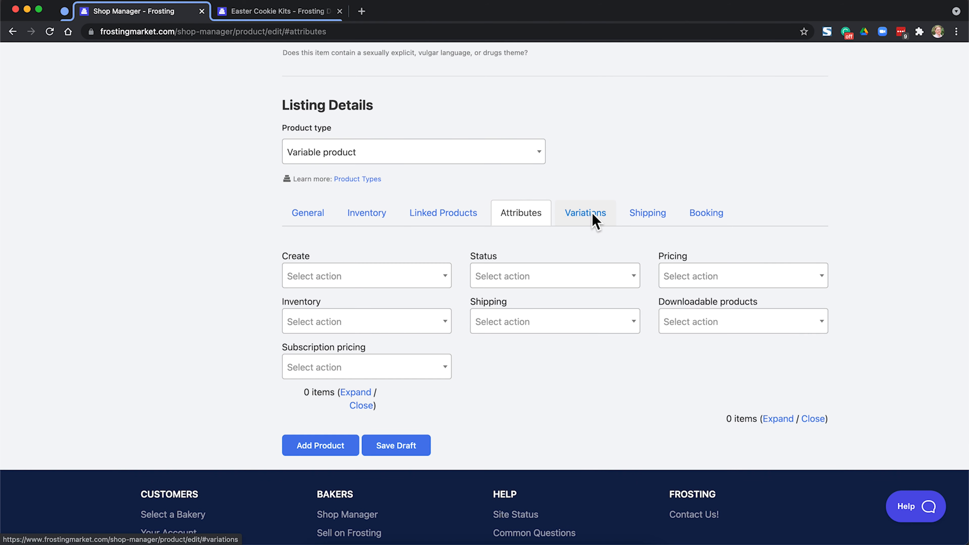
left_click(443, 280)
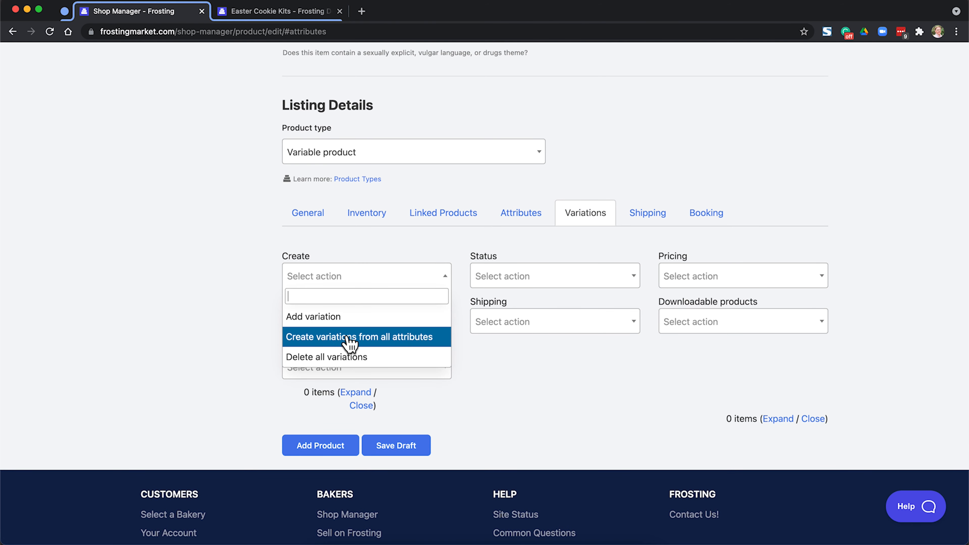
left_click(404, 342)
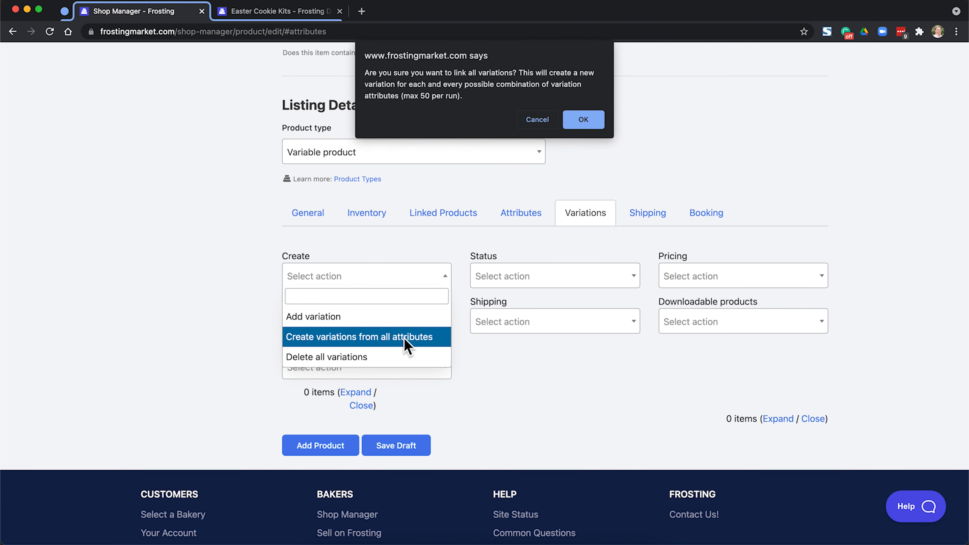
left_click(582, 122)
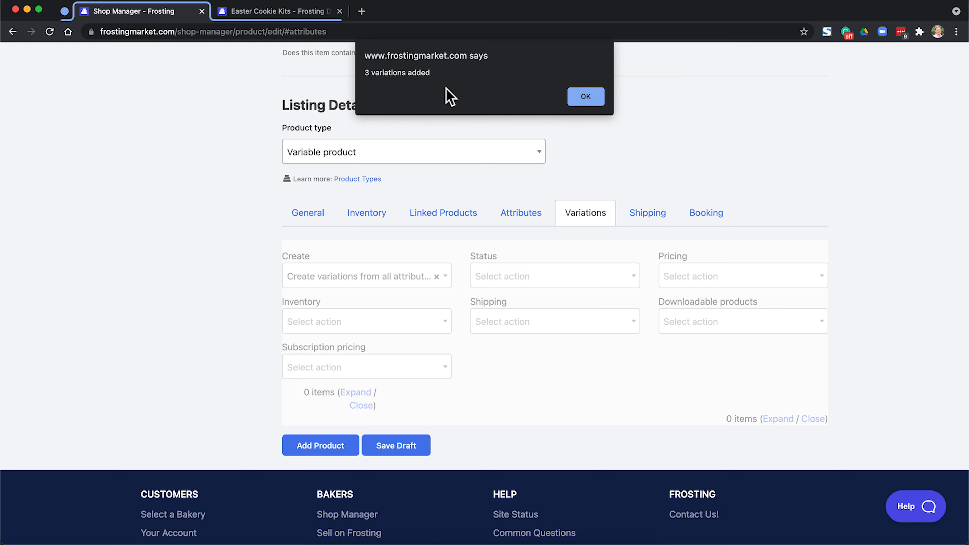
left_click(573, 96)
Set Kit only - $15 as the default form value for the variations
scroll(510, 282, "down", 5)
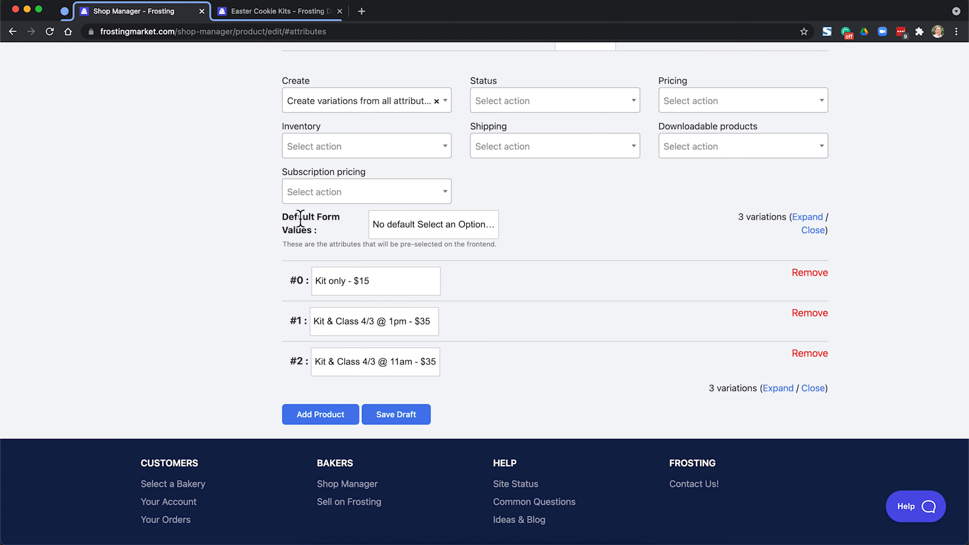
left_click(415, 227)
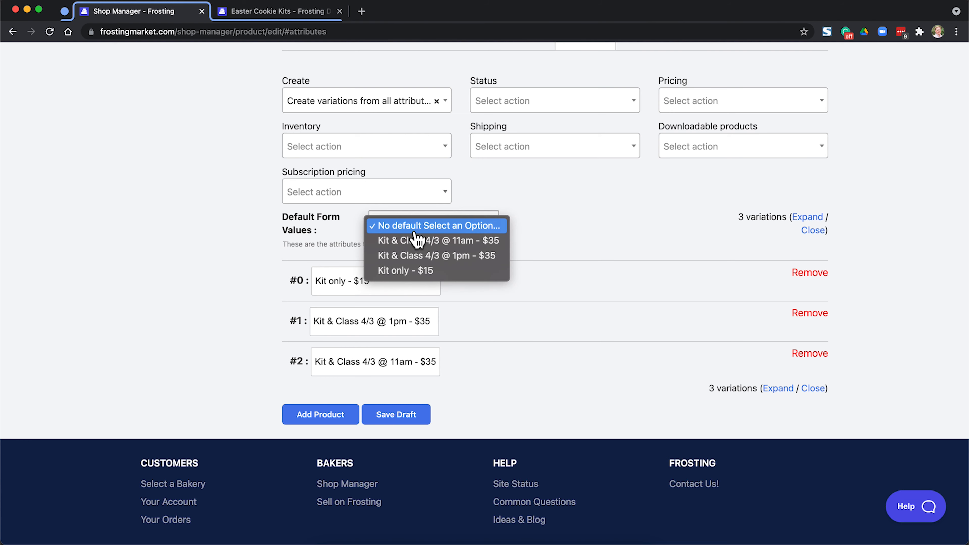
left_click(425, 271)
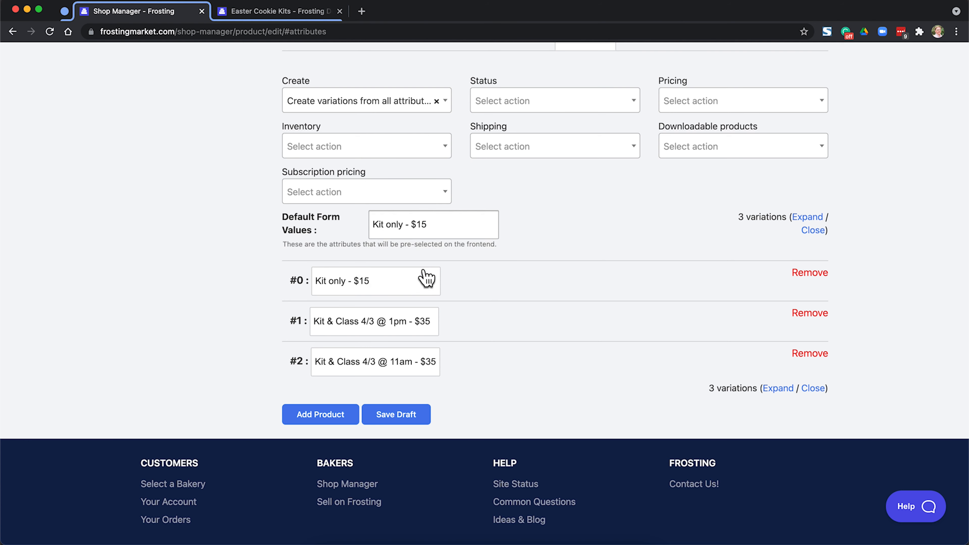
For the Kit only - $15 variation, enable stock management with a regular price of $15 and an available quantity of 60
left_click(497, 313)
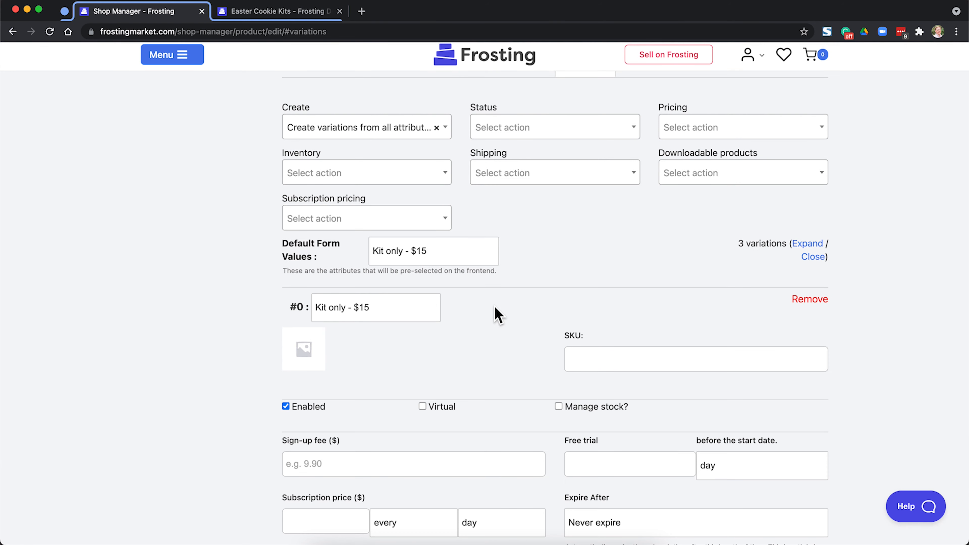
scroll(498, 314, "down", 5)
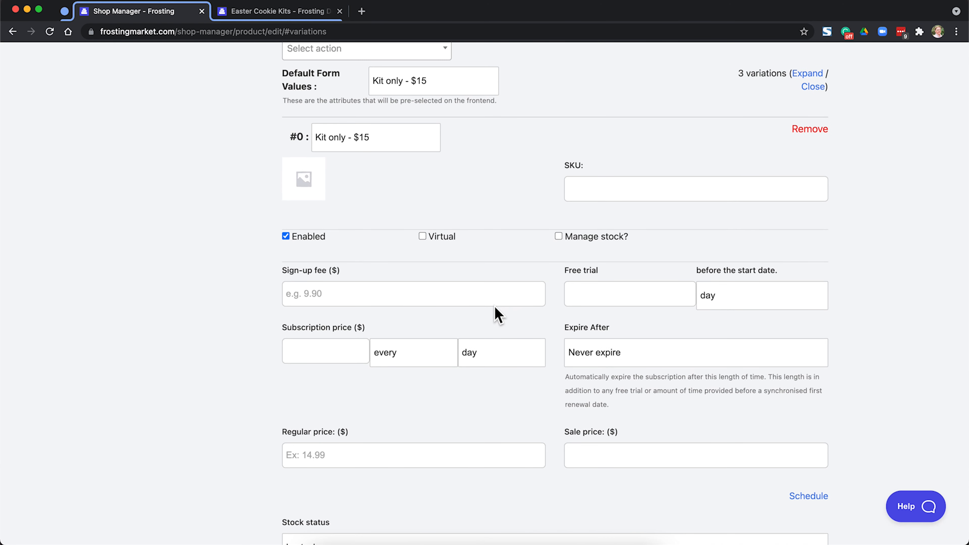
left_click(558, 237)
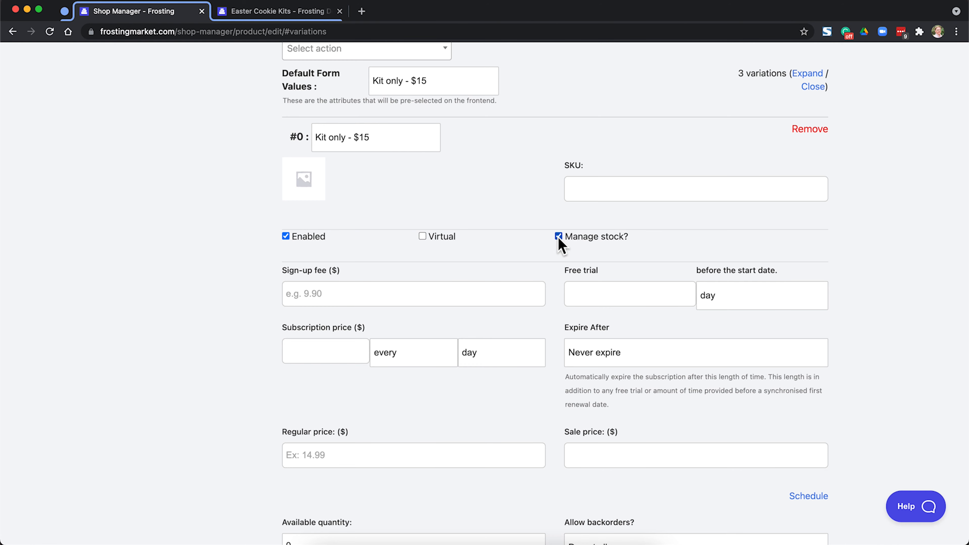
scroll(559, 247, "down", 5)
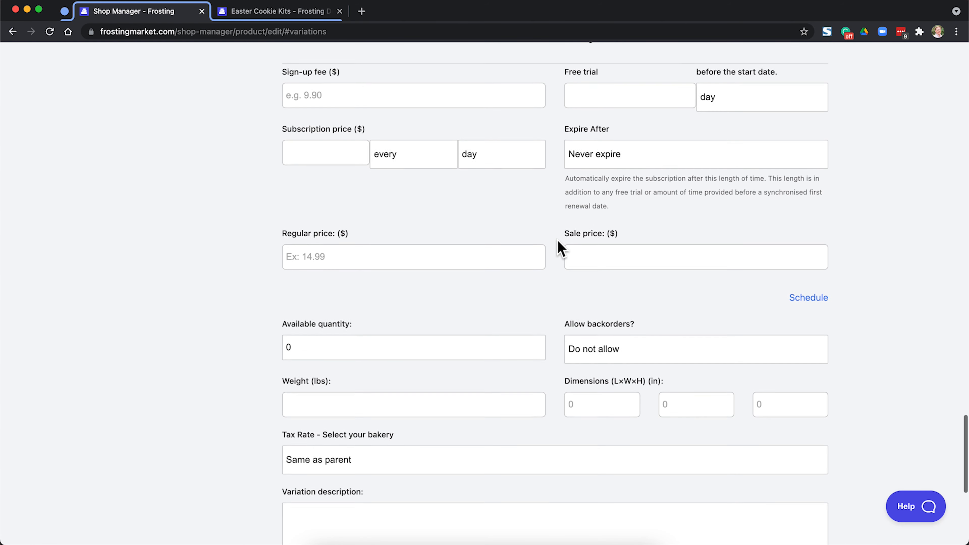
left_click(514, 260)
type("15")
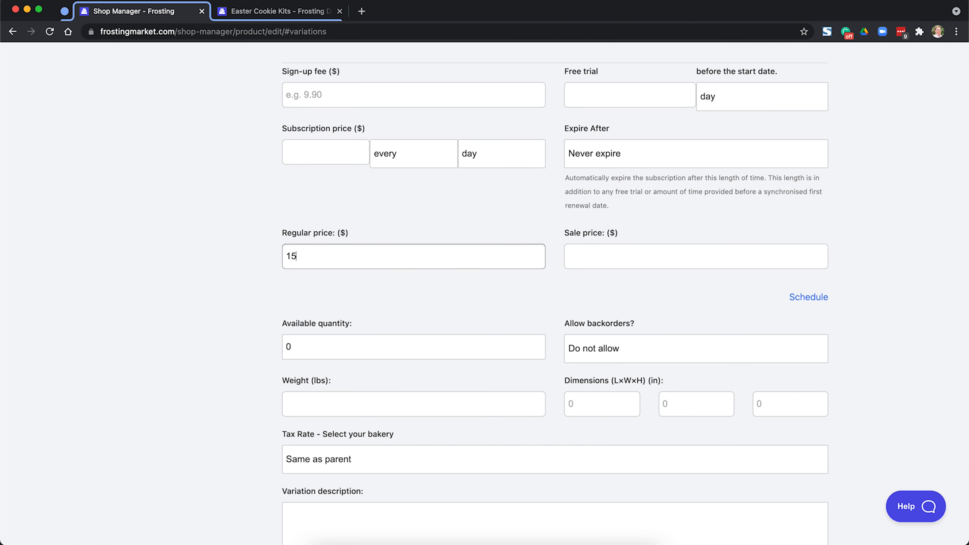
scroll(513, 265, "down", 3)
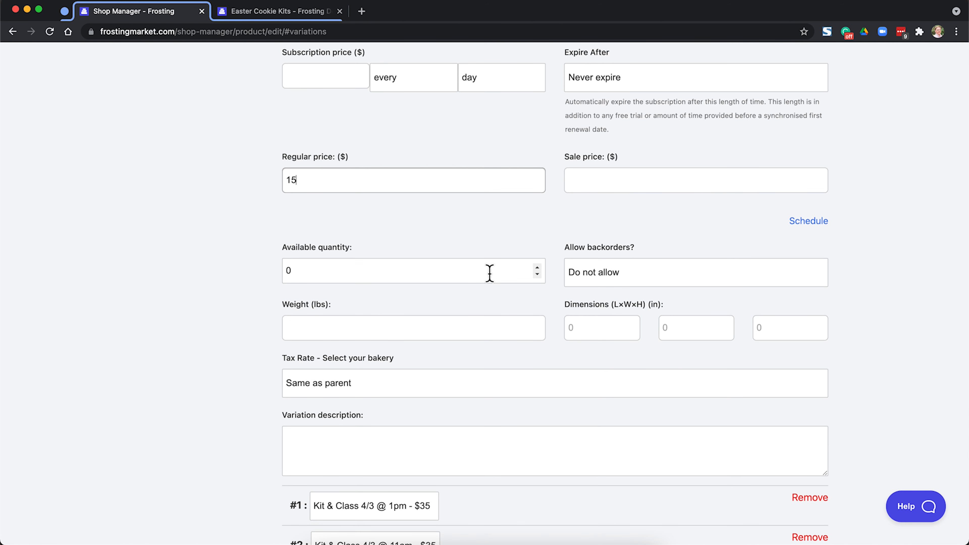
left_click(490, 273)
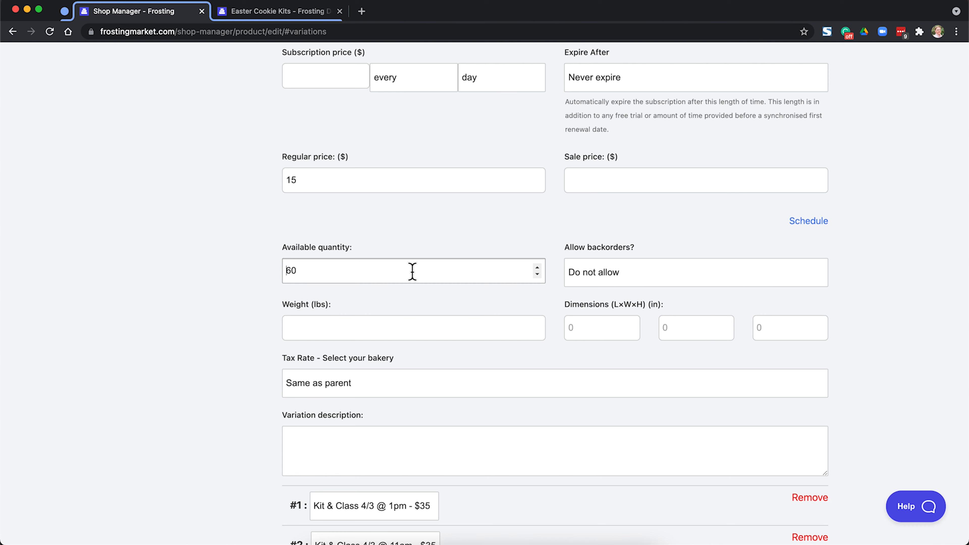
For the Kit & Class 4/3 @ 1pm variation, enable stock management with a regular price of $35 and an available quantity of 40
scroll(412, 271, "down", 5)
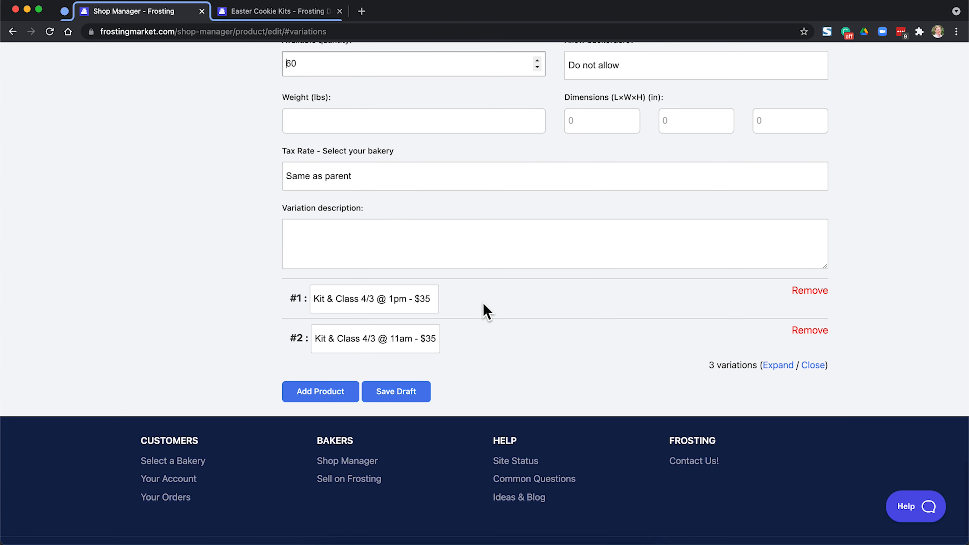
left_click(483, 302)
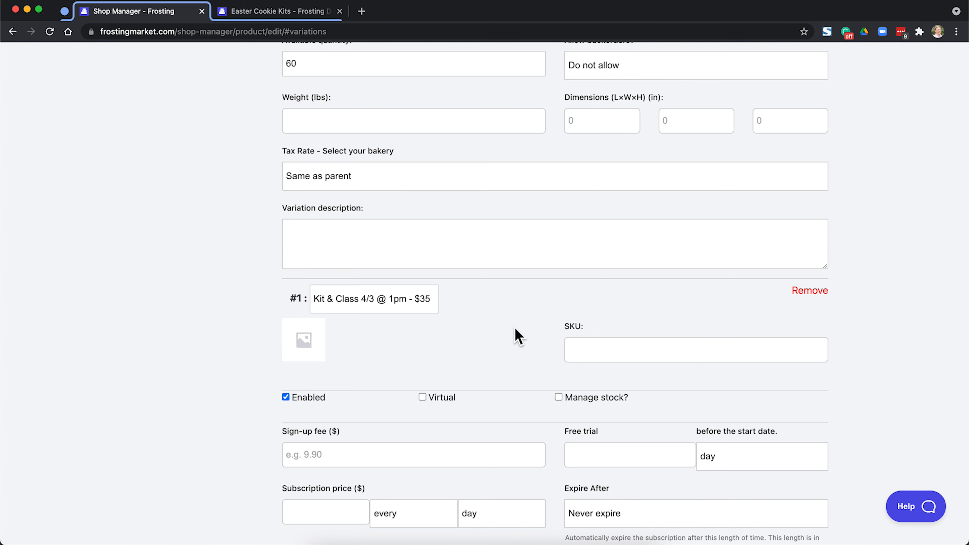
scroll(515, 332, "down", 1)
left_click(558, 359)
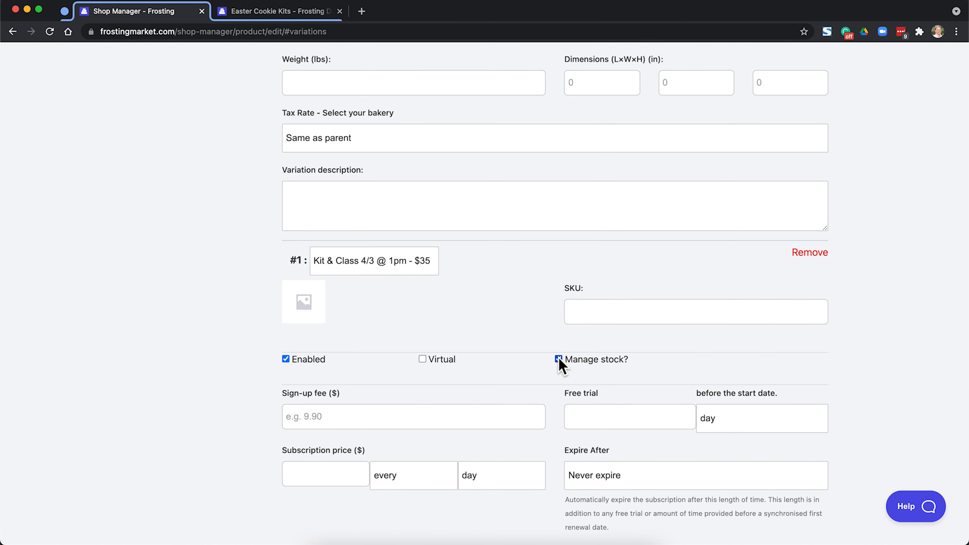
scroll(559, 365, "down", 6)
left_click(516, 358)
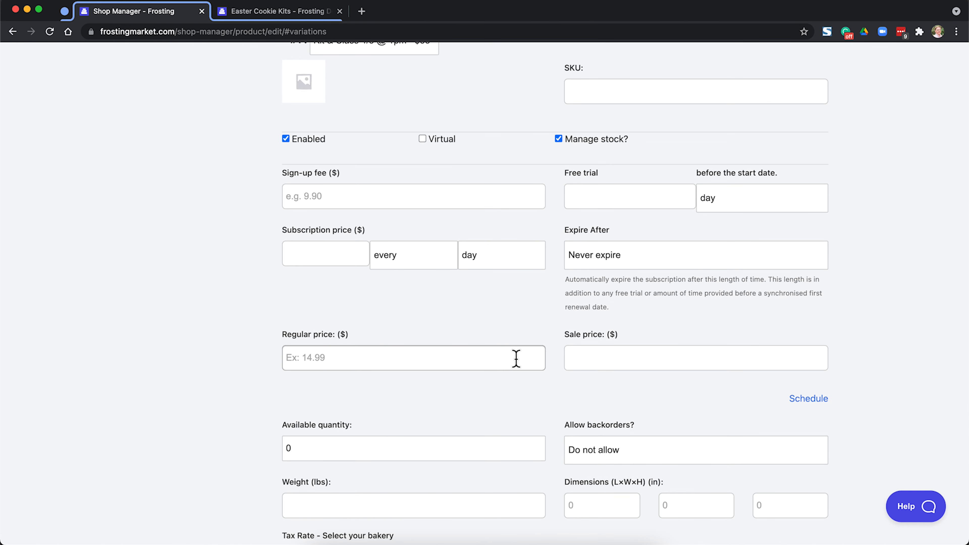
type("35")
scroll(516, 358, "down", 3)
left_click(469, 366)
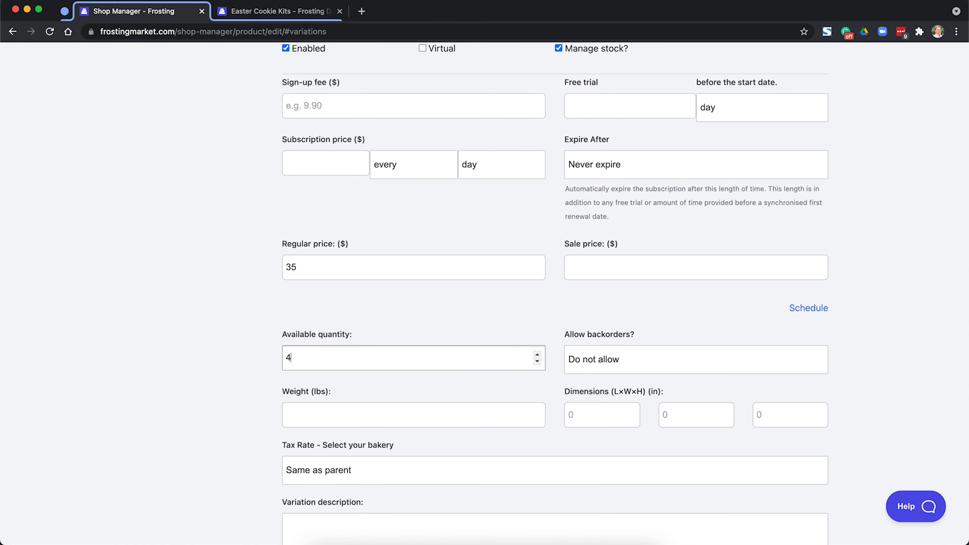
For the Kit & Class 4/3 @ 11am variation, enable stock management with a regular price of $35 and an available quantity of 40
scroll(508, 372, "down", 6)
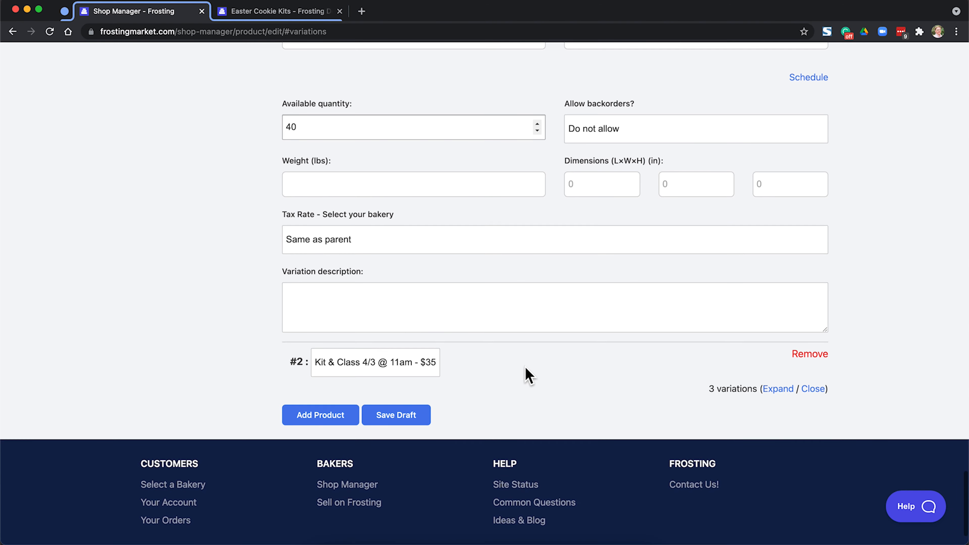
left_click(492, 370)
left_click(492, 369)
scroll(487, 366, "down", 5)
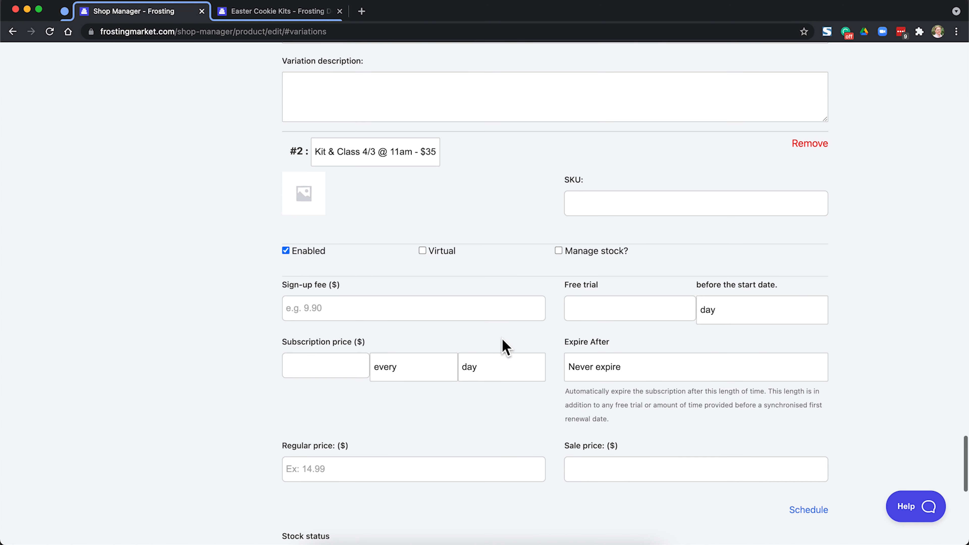
left_click(559, 251)
scroll(562, 254, "down", 5)
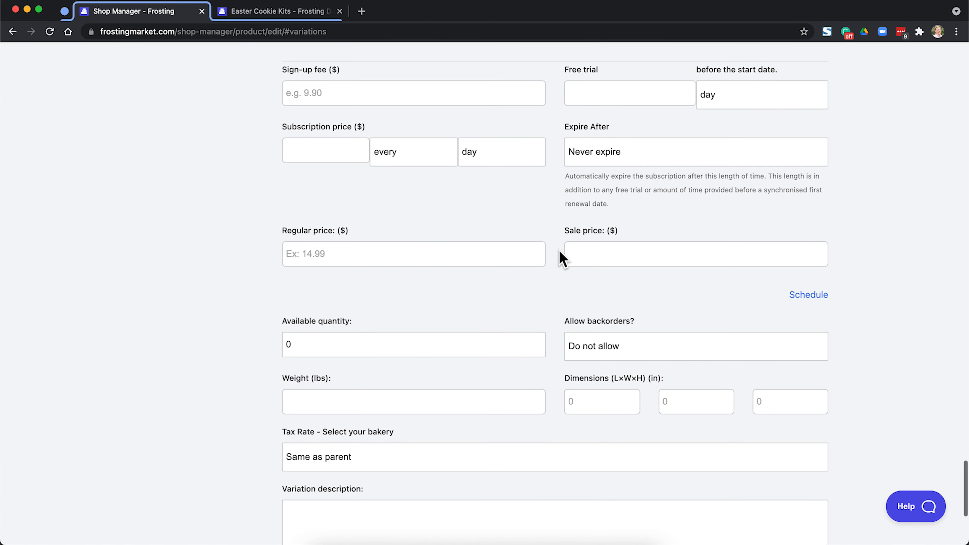
left_click(499, 252)
type("35")
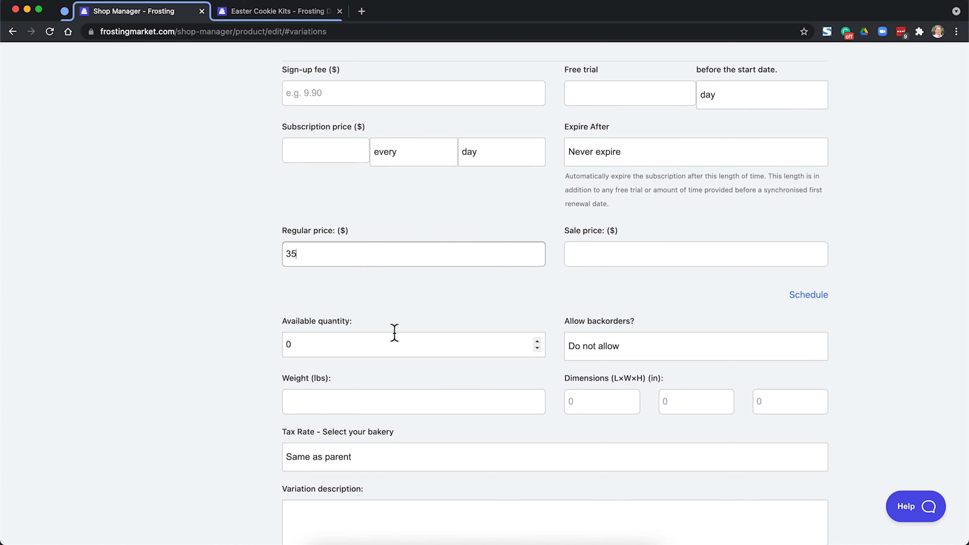
scroll(395, 332, "down", 2)
double_click(389, 309)
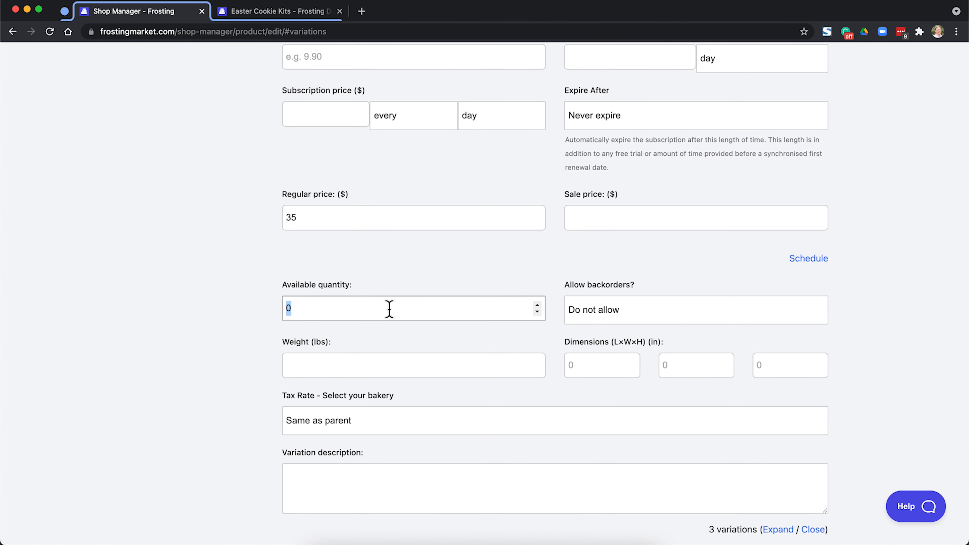
scroll(389, 310, "down", 4)
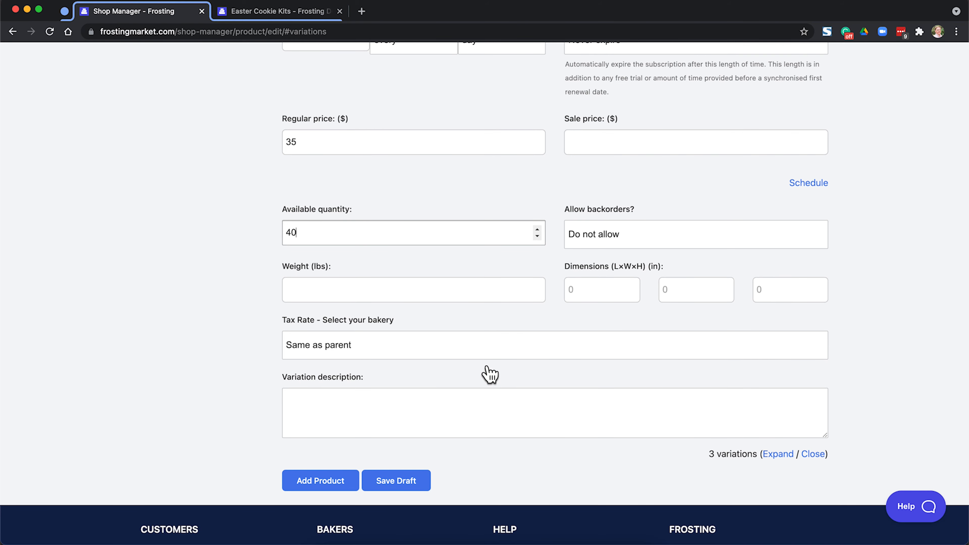
Go to the booking settings and add the product to the shop to unlock them
scroll(406, 417, "up", 12)
scroll(551, 311, "up", 20)
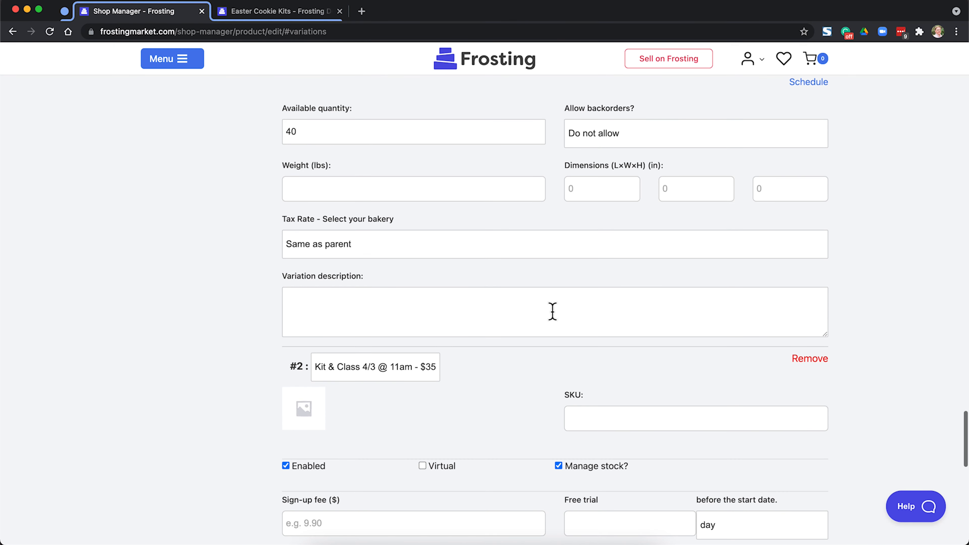
scroll(614, 283, "up", 9)
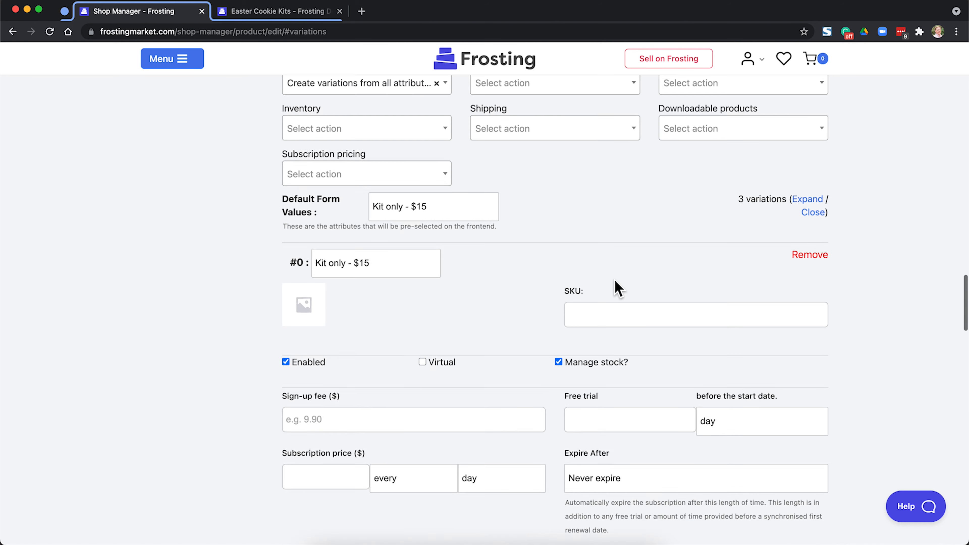
left_click(706, 335)
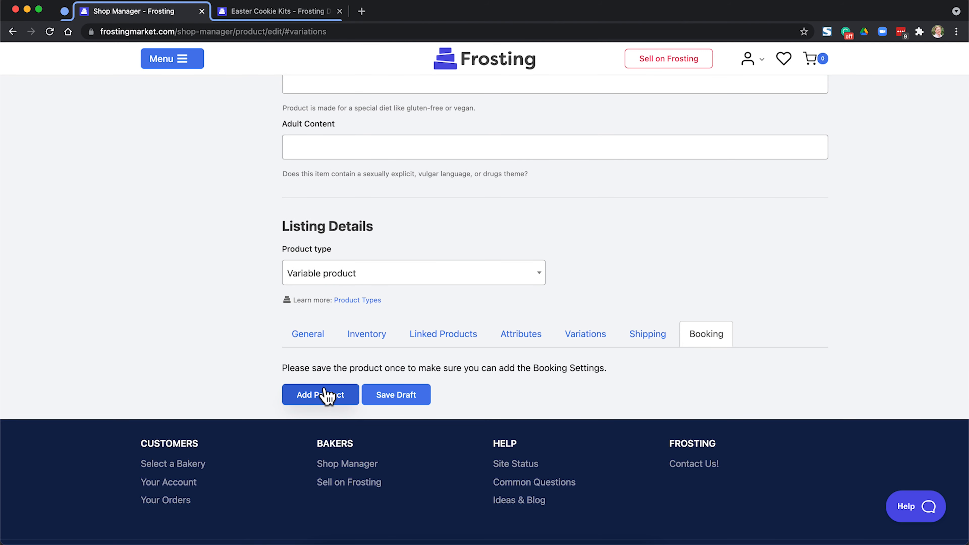
left_click(327, 396)
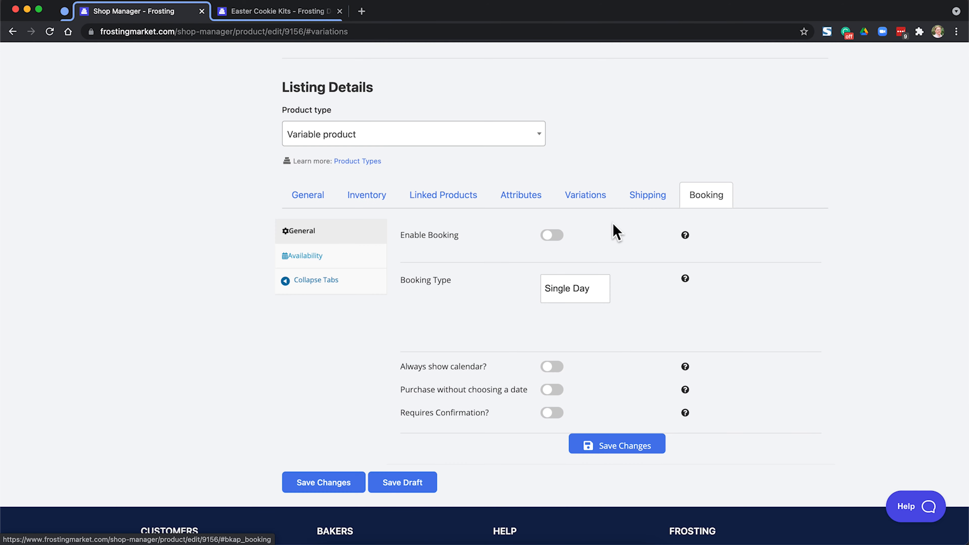
Enable booking with the calendar always shown, and set the minimum order notice to 48 hours
left_click(552, 235)
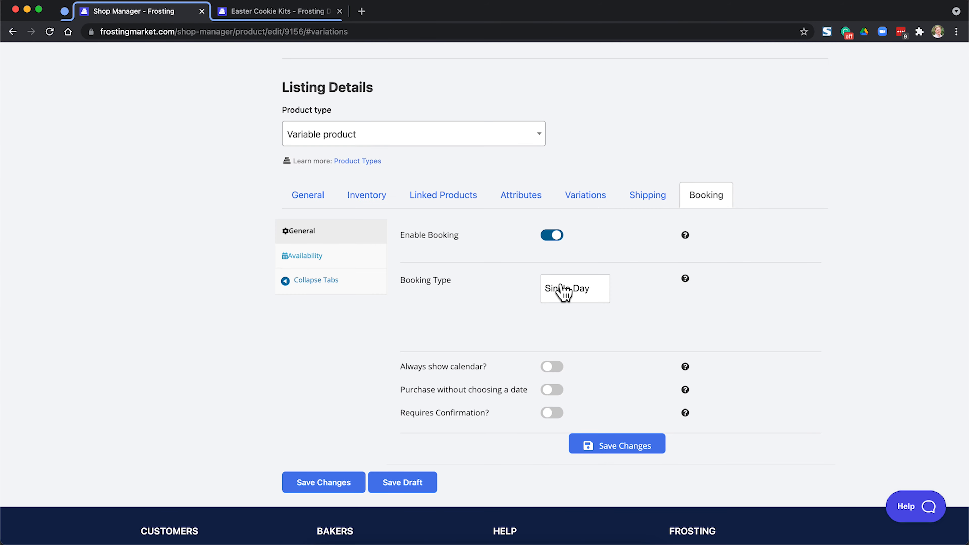
left_click(550, 368)
left_click(377, 260)
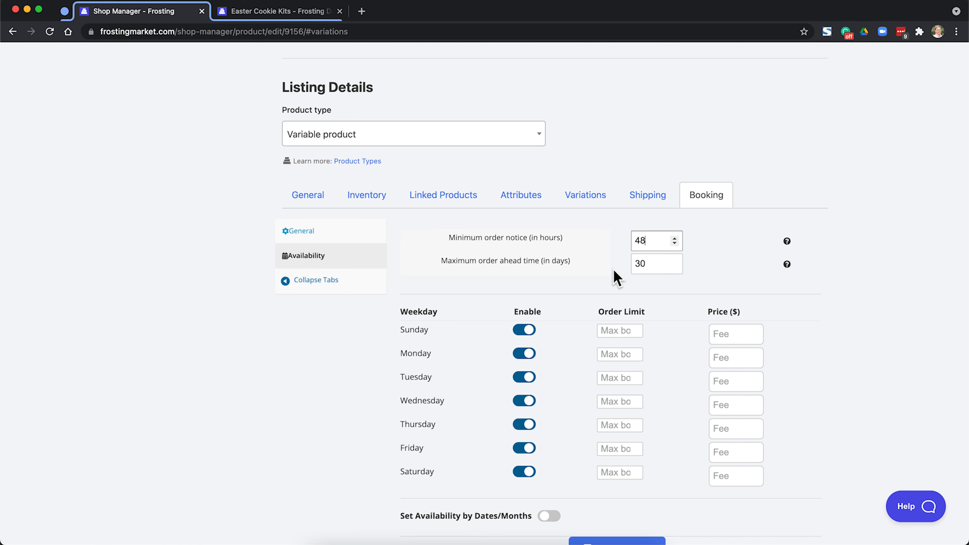
scroll(584, 305, "down", 1)
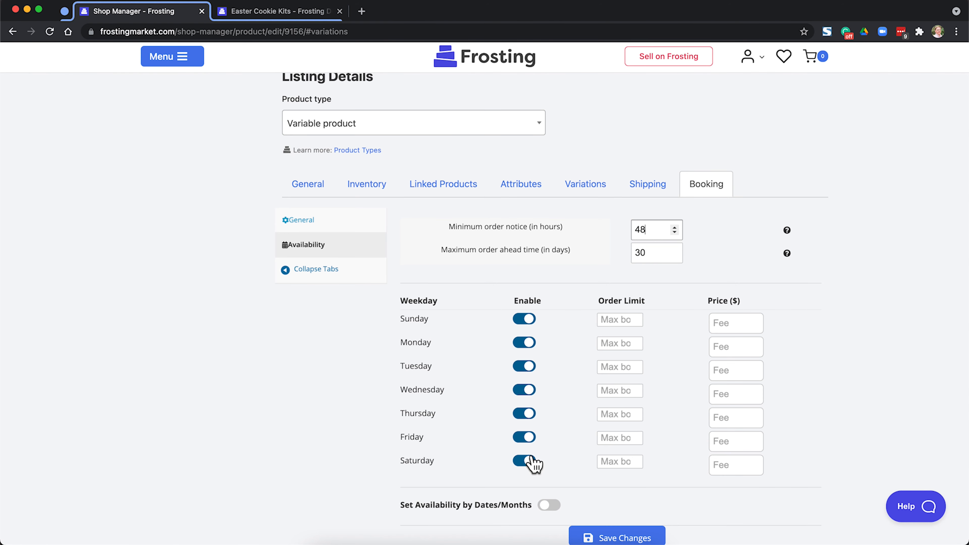
Turn on availability by dates/months and add an enabled custom range from 2-4-2021 to 3-4-2021
left_click(551, 506)
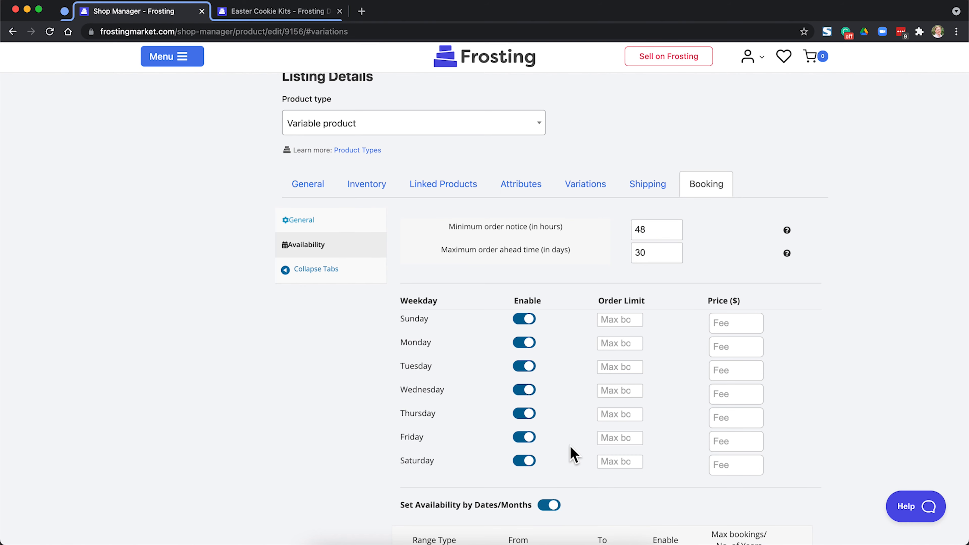
scroll(571, 451, "down", 5)
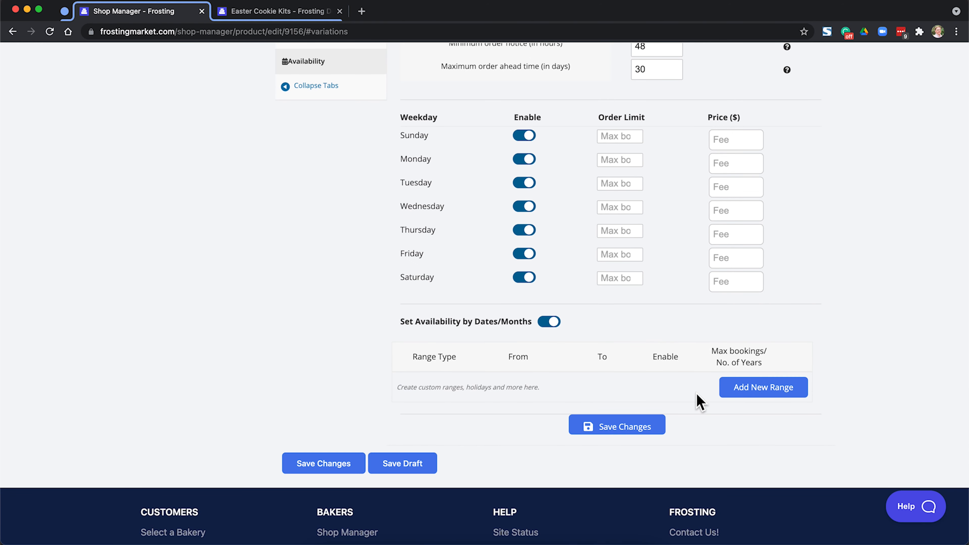
left_click(753, 389)
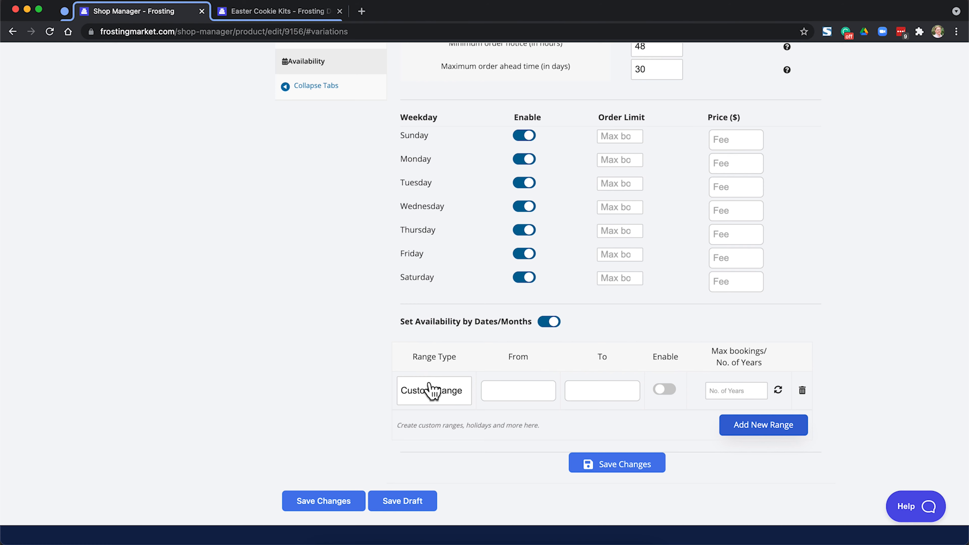
left_click(512, 393)
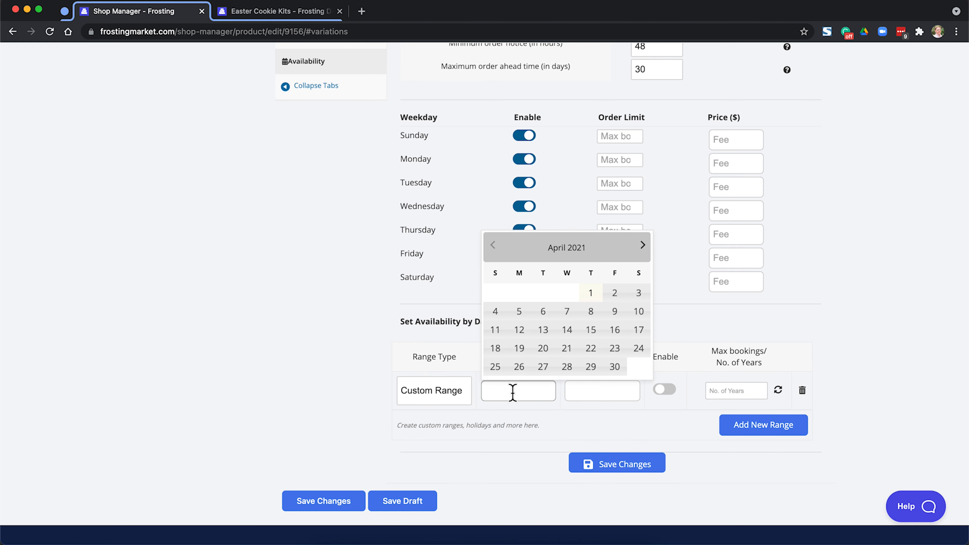
left_click(616, 294)
left_click(596, 390)
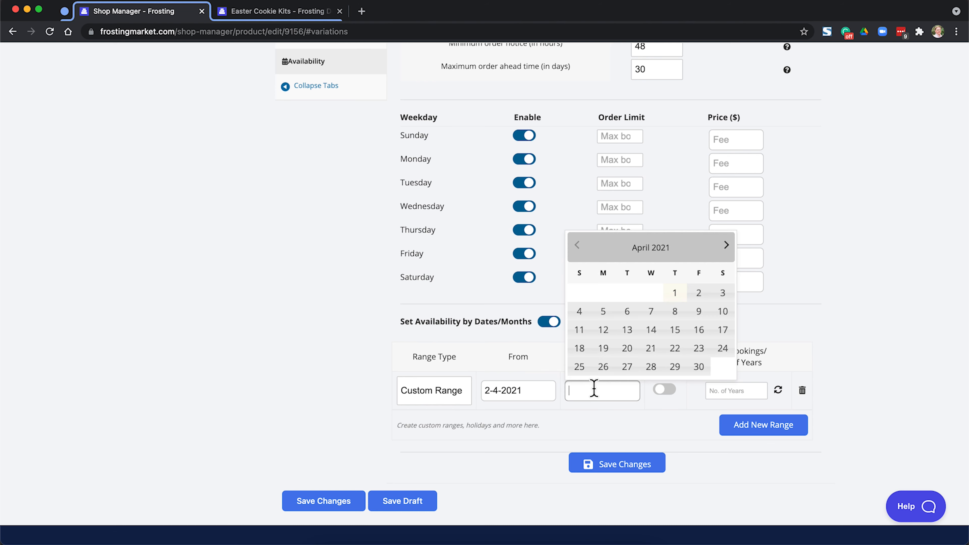
left_click(729, 295)
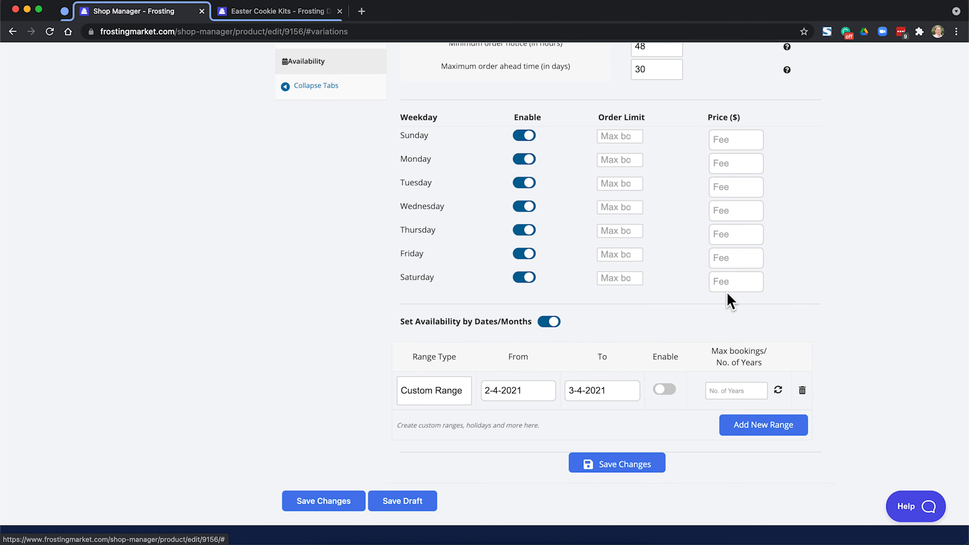
left_click(672, 390)
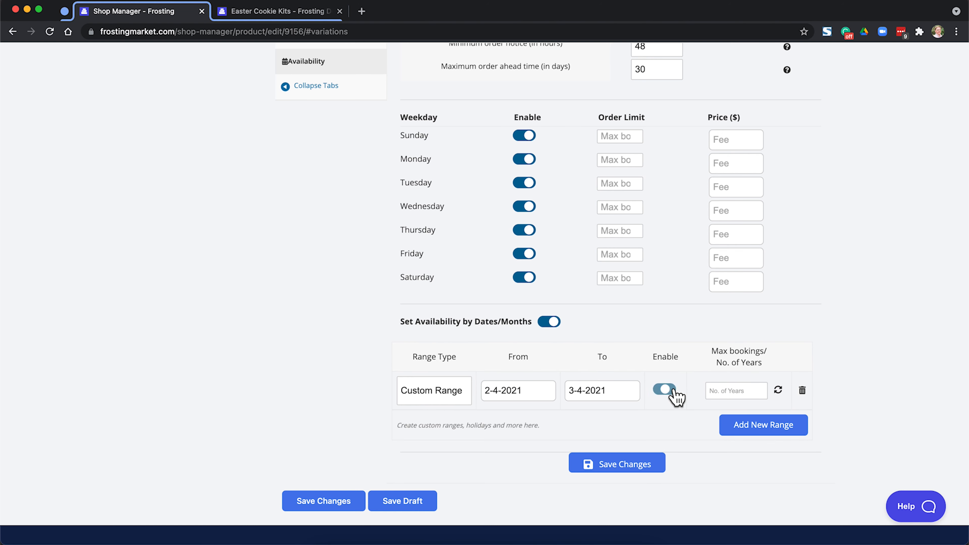
Save the booking availability settings and the product changes
left_click(608, 464)
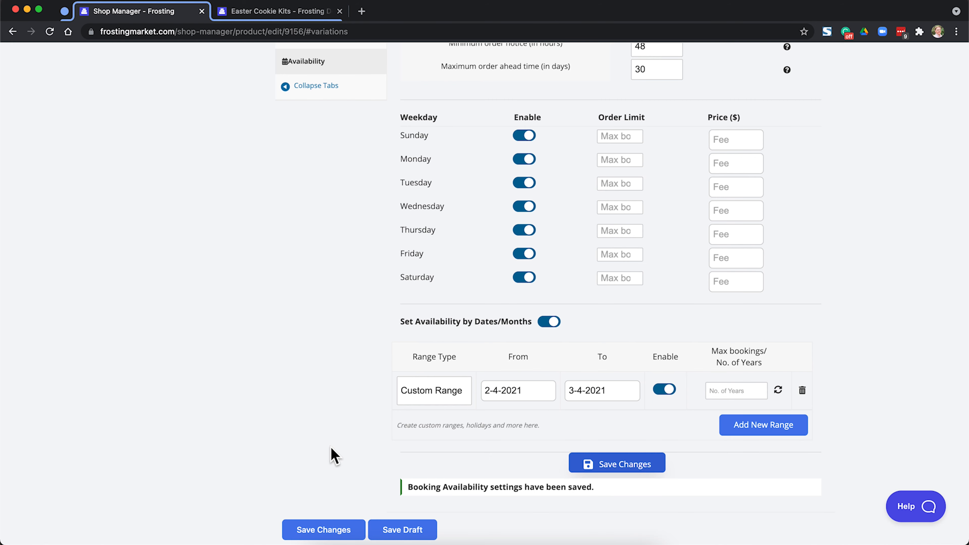
left_click(338, 531)
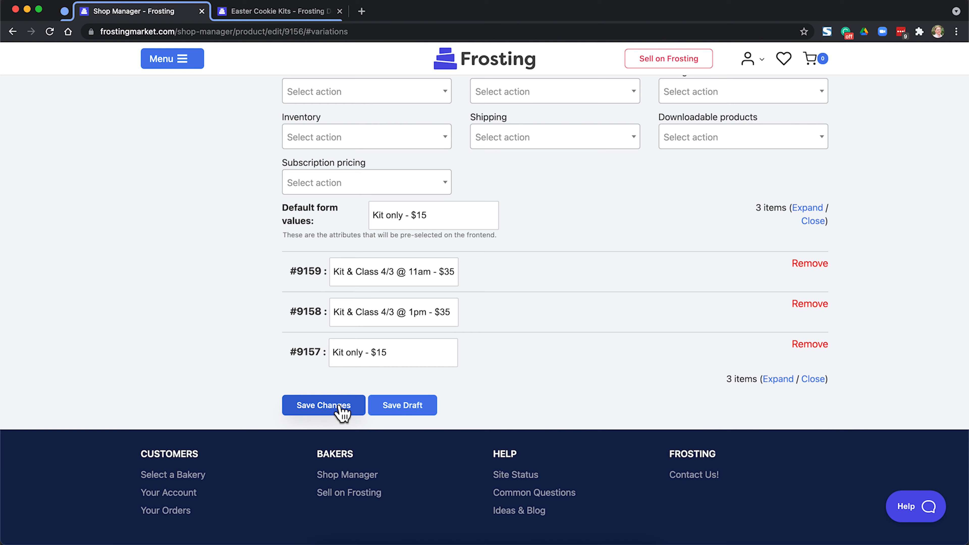
left_click(342, 405)
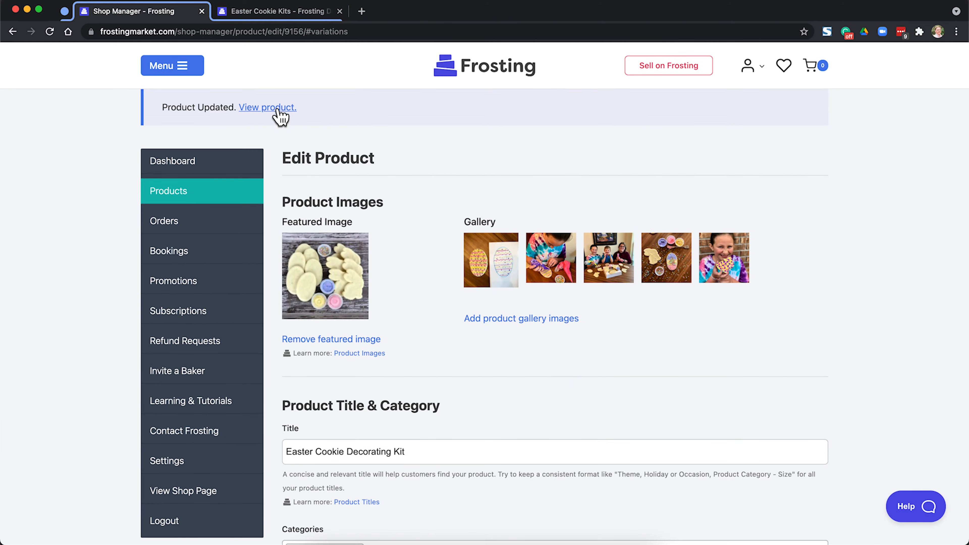
View the published cookie kit product page and examine its purchase options and pickup/delivery calendar
left_click(276, 113)
scroll(587, 225, "down", 6)
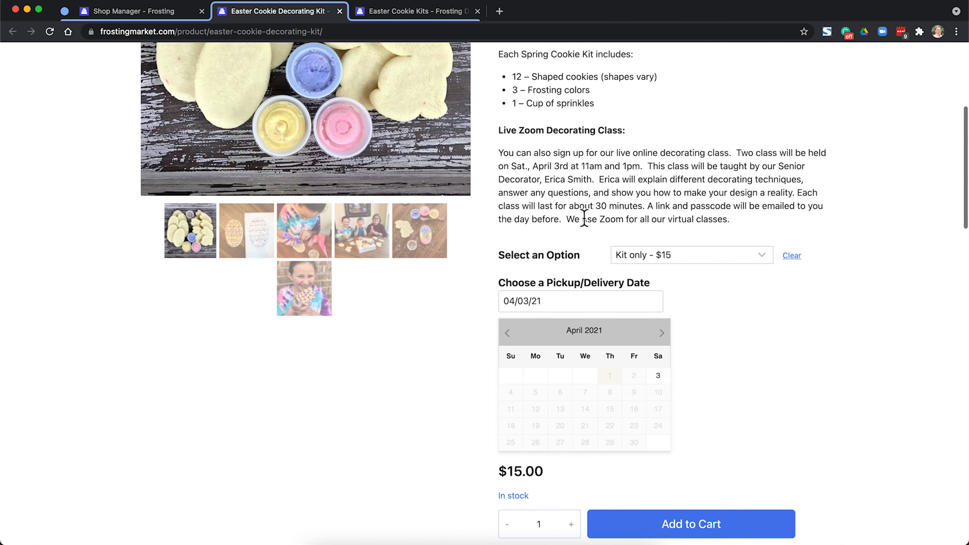
left_click(655, 254)
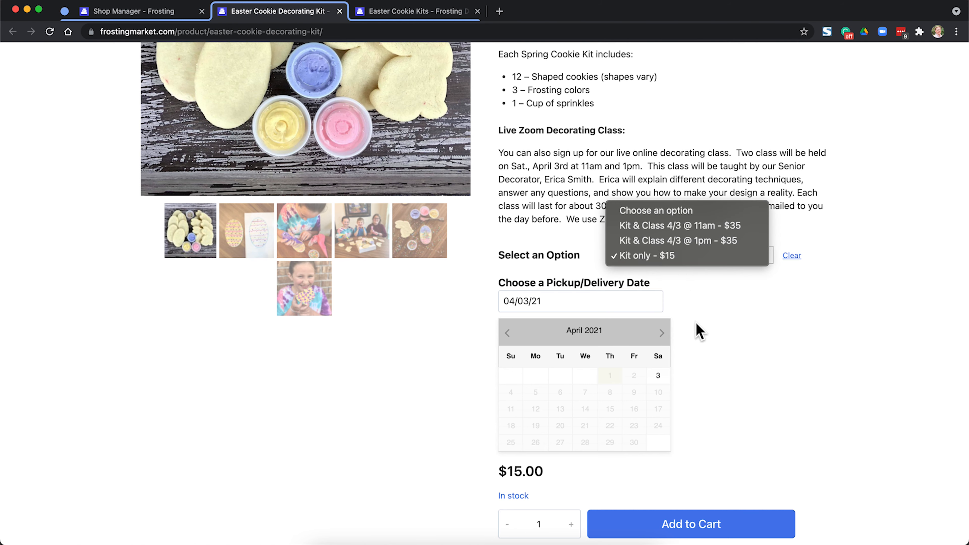
left_click(698, 331)
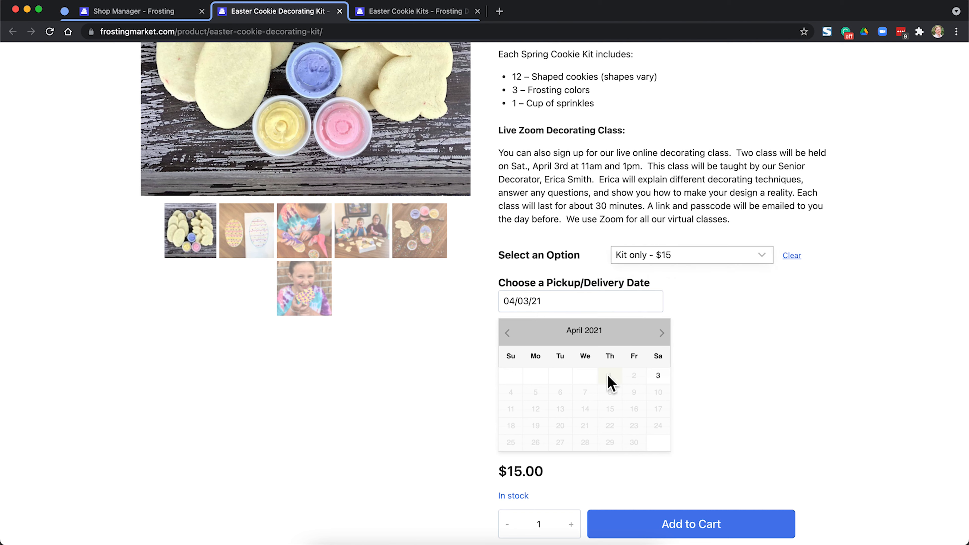